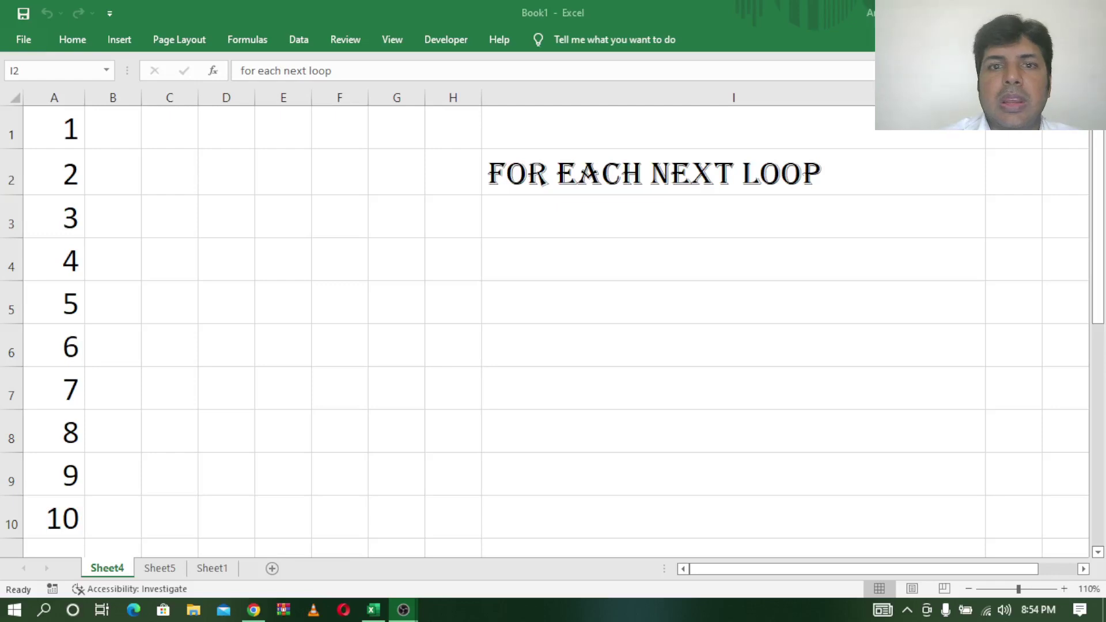
Select title cell I2, then switch to the tutor's YouTube channel playlists page in Chrome.
{"action": "left_click", "coordinate": [587, 167]}
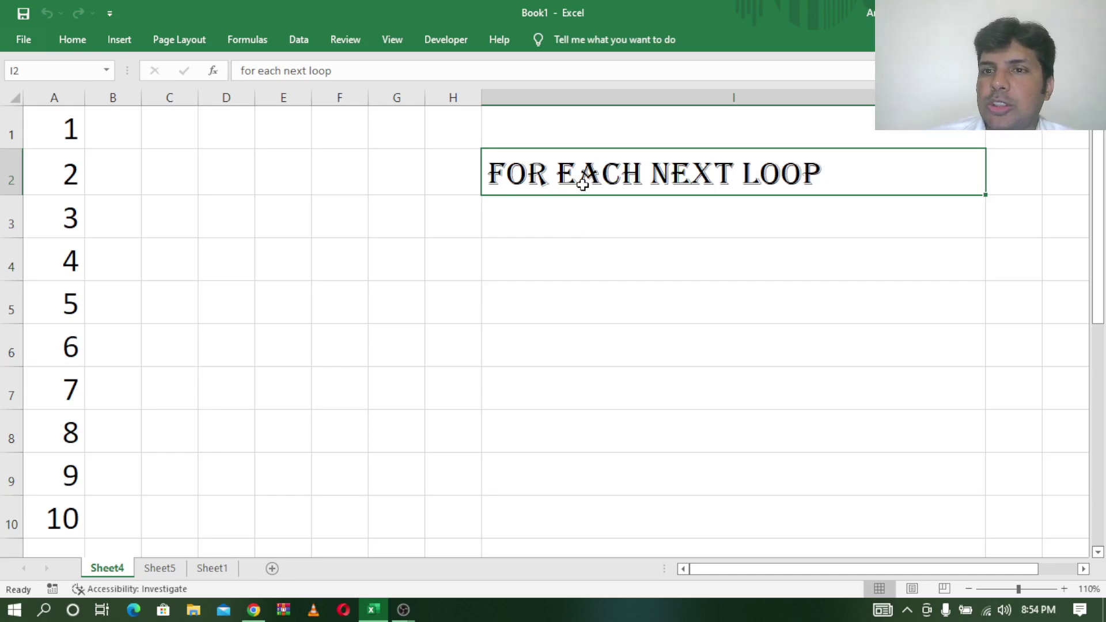
{"action": "left_click", "coordinate": [254, 610]}
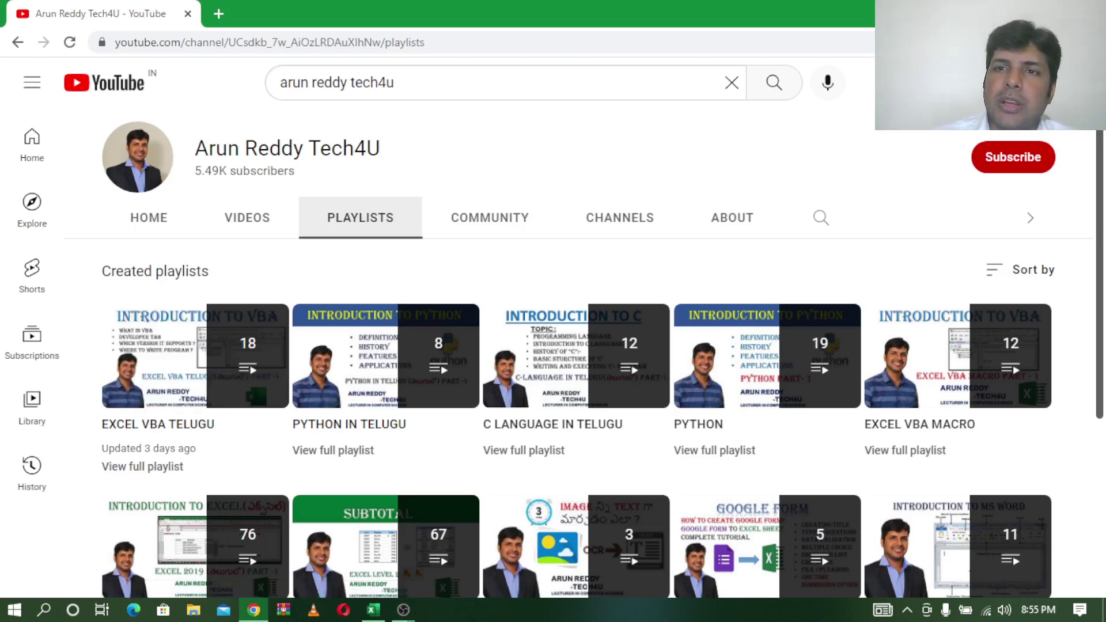
Switch back to Book1 and reselect the FOR EACH NEXT LOOP title in I2.
{"action": "key", "text": "alt+Tab"}
{"action": "left_click", "coordinate": [536, 259]}
{"action": "left_click", "coordinate": [563, 175]}
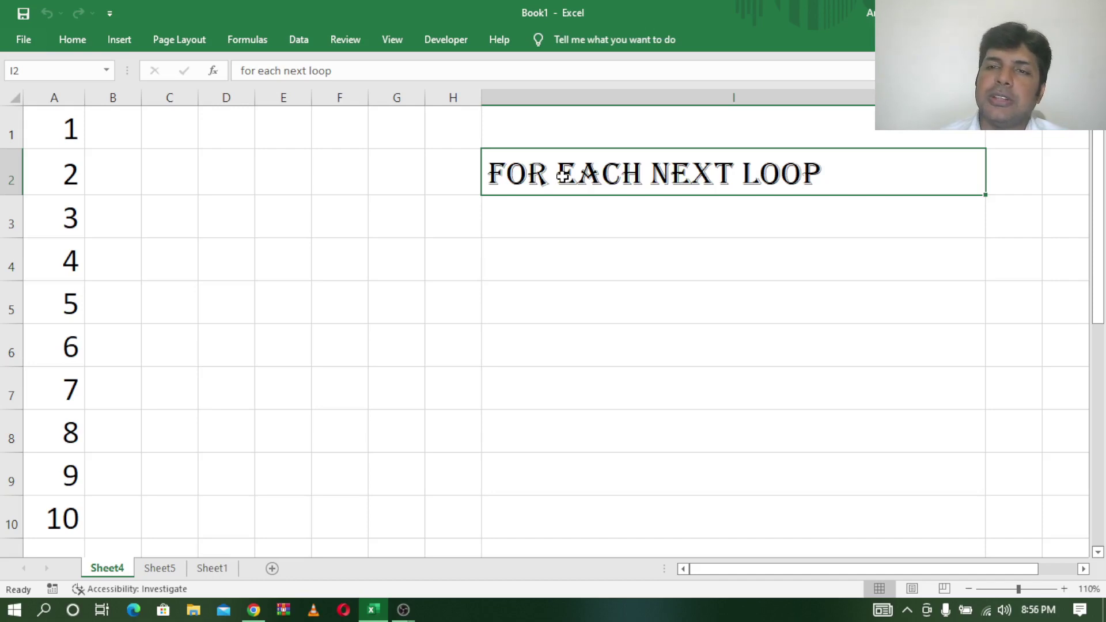
Select the values 1 to 10 in range A1:A10.
{"action": "left_click", "coordinate": [572, 241]}
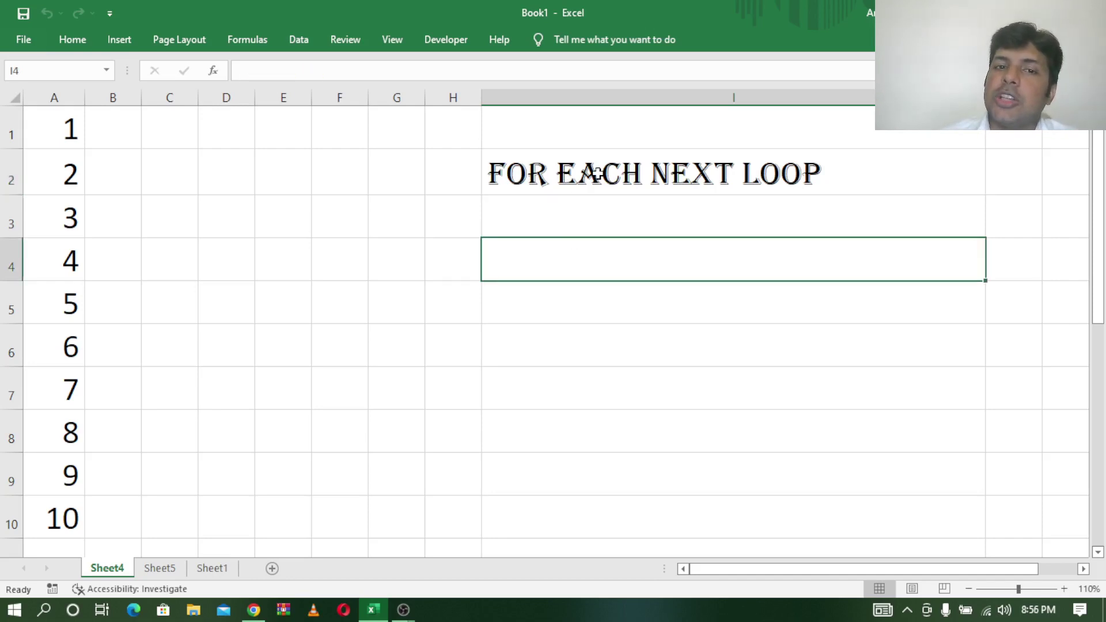
{"action": "left_click", "coordinate": [596, 174]}
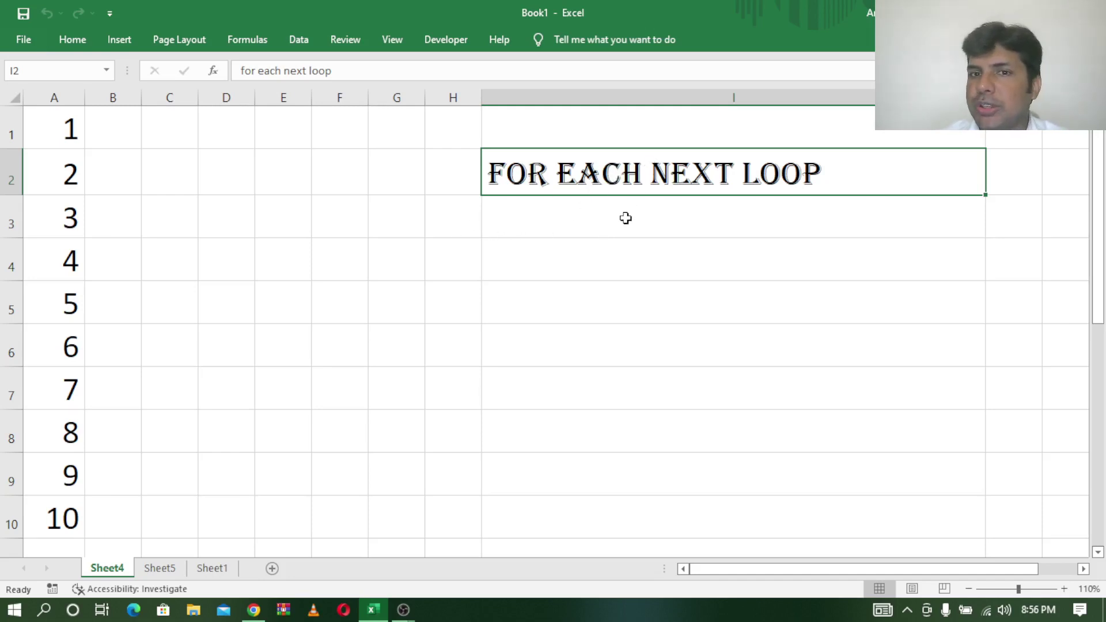
{"action": "left_click", "coordinate": [625, 218]}
{"action": "left_click", "coordinate": [631, 167]}
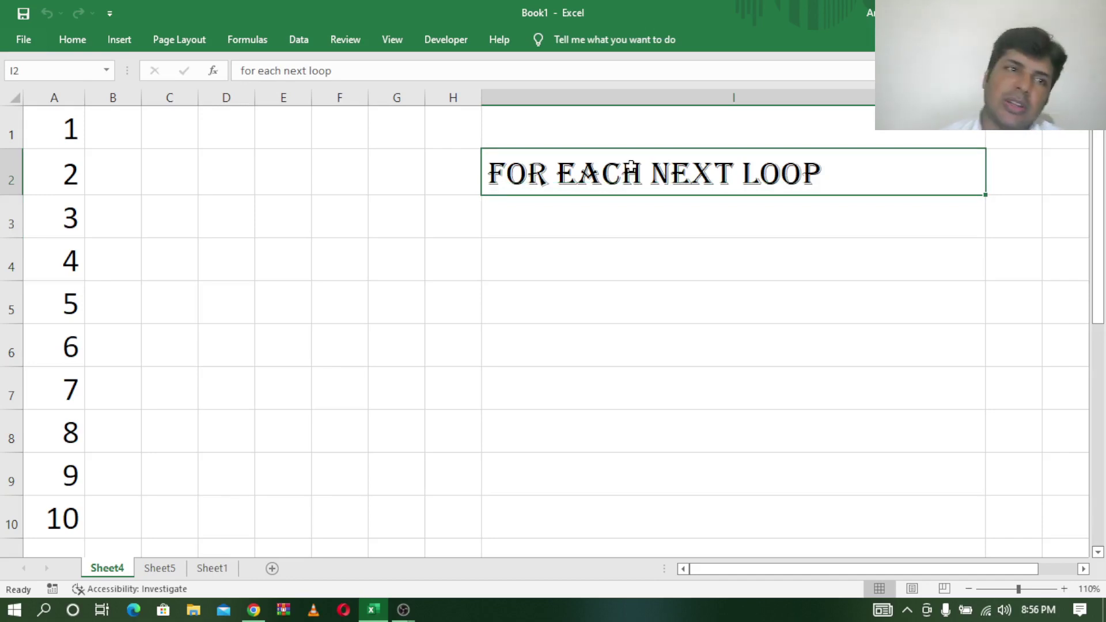
{"action": "left_click_drag", "start_coordinate": [65, 126], "coordinate": [55, 519]}
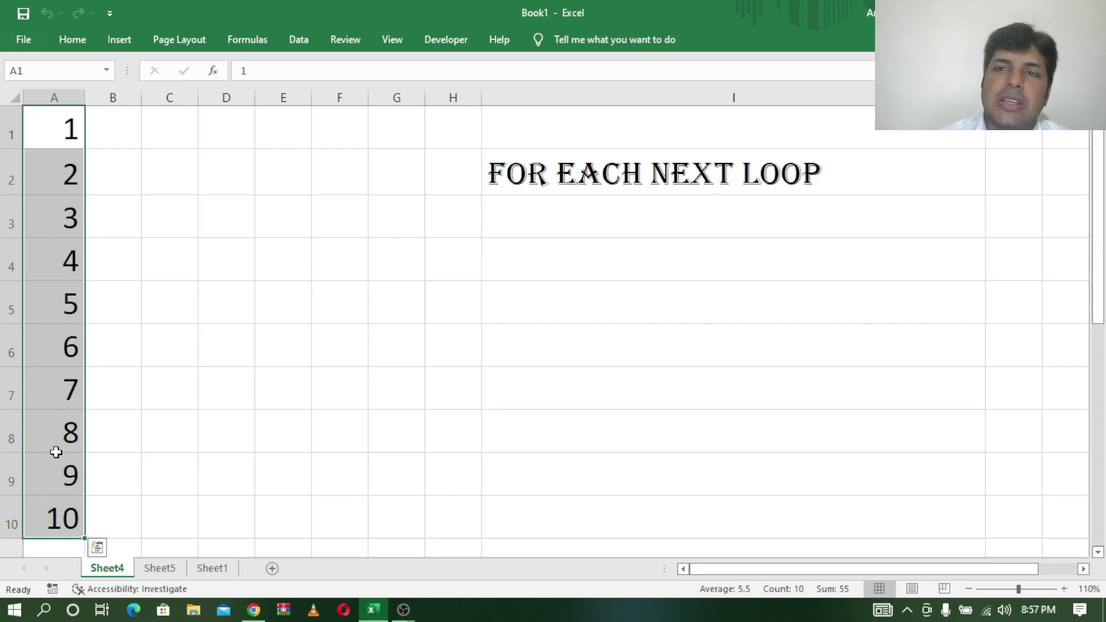
Open the Visual Basic editor, insert Module1 and create the Sub for_each() macro.
{"action": "left_click", "coordinate": [495, 236]}
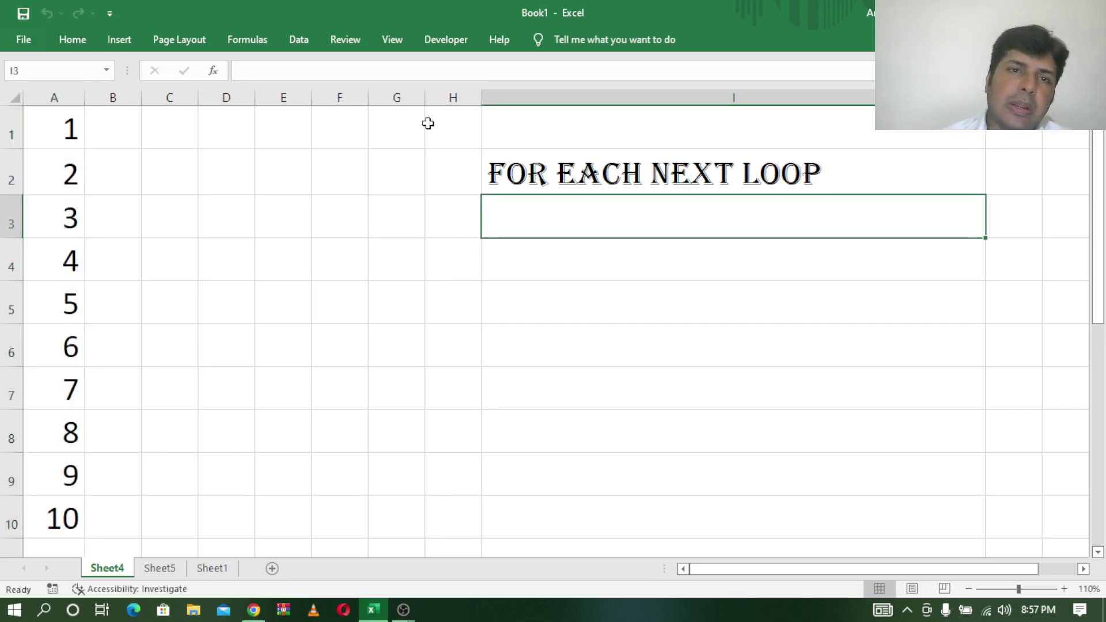
{"action": "left_click", "coordinate": [451, 40]}
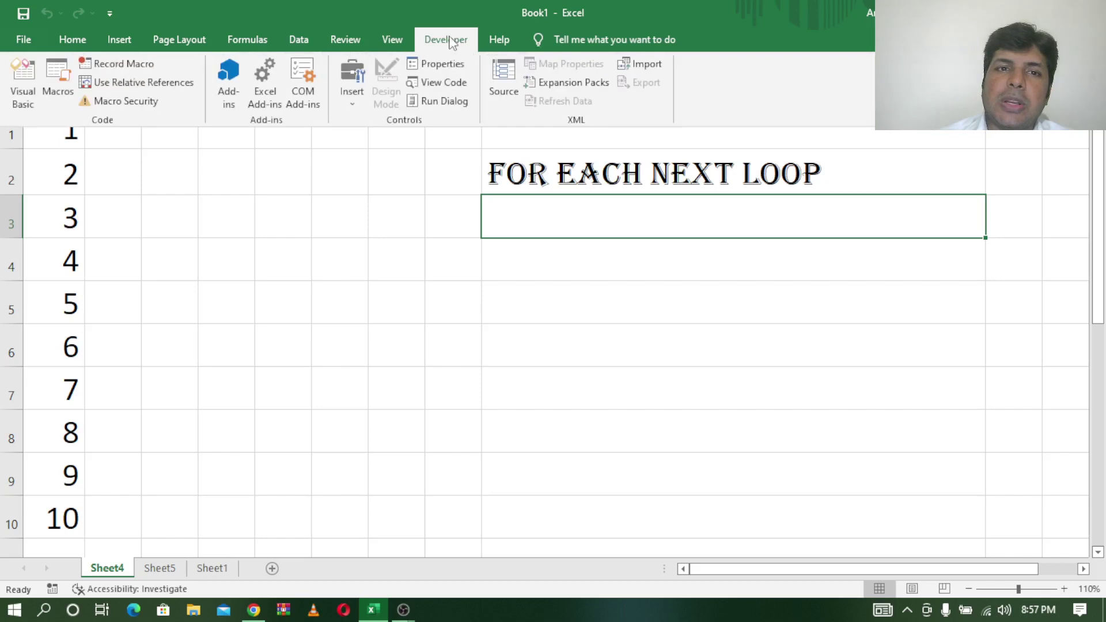
{"action": "left_click", "coordinate": [22, 80]}
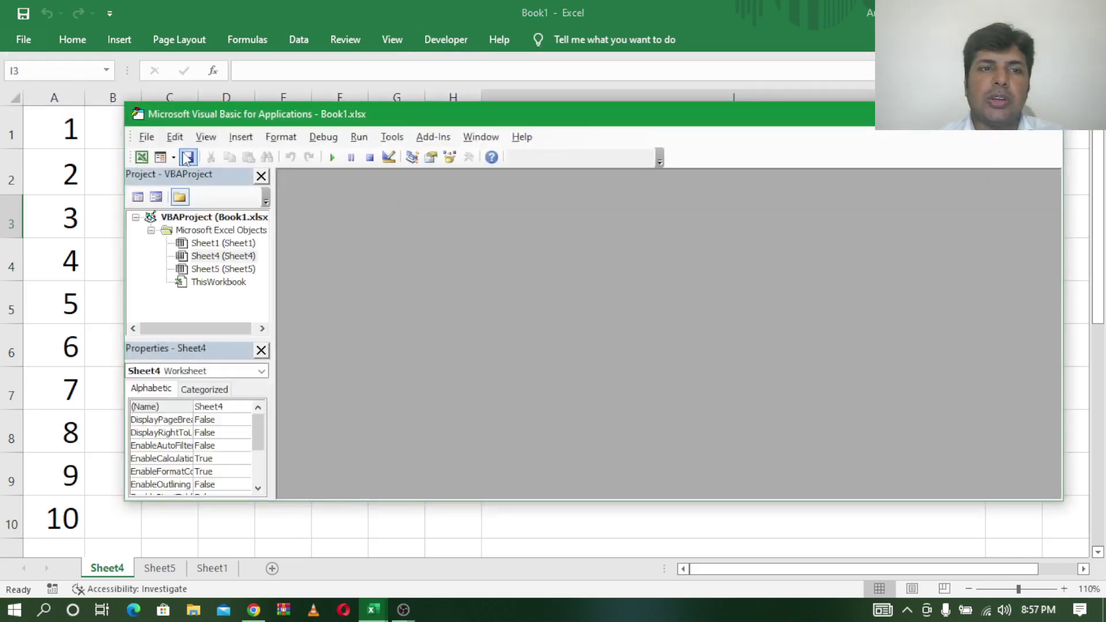
{"action": "left_click", "coordinate": [241, 137]}
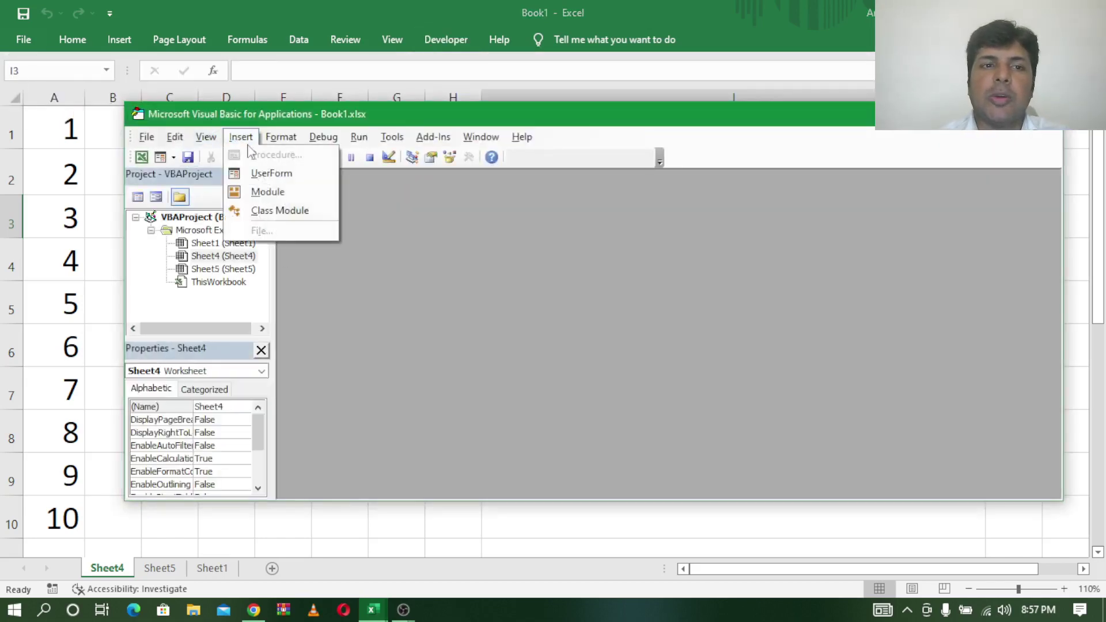
{"action": "left_click", "coordinate": [259, 190]}
{"action": "type", "text": "s"}
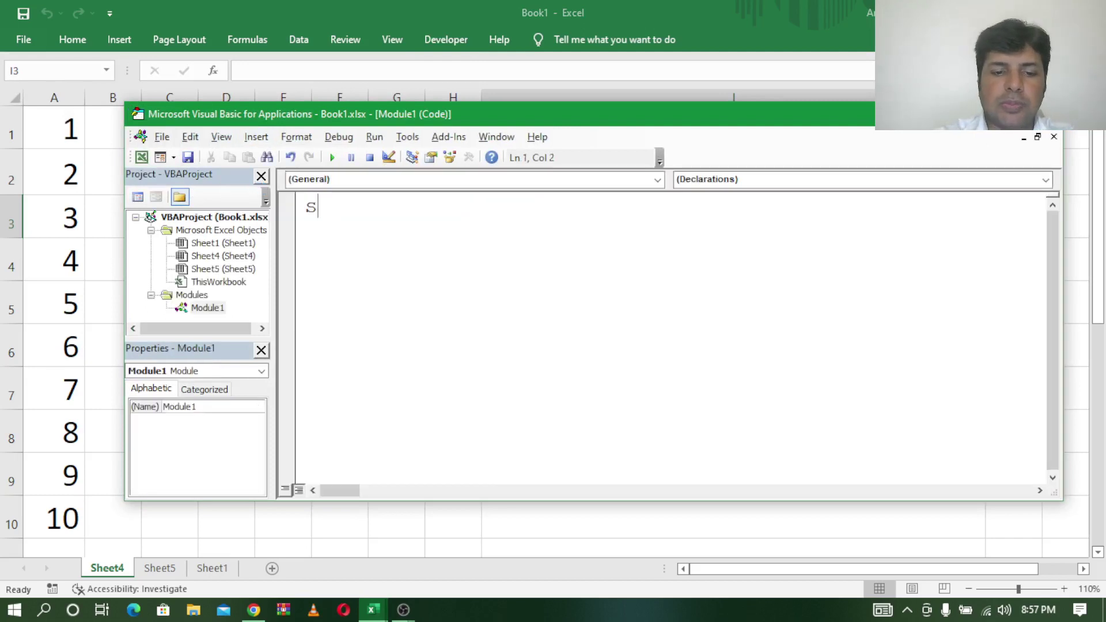
{"action": "type", "text": "ub "}
{"action": "type", "text": "for"}
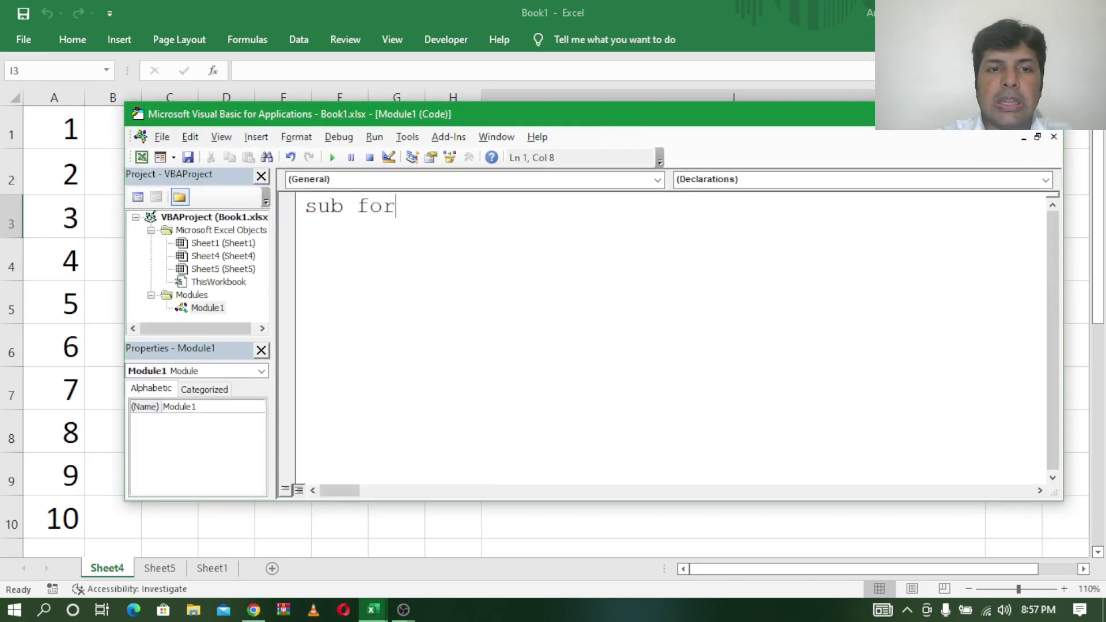
{"action": "type", "text": " e"}
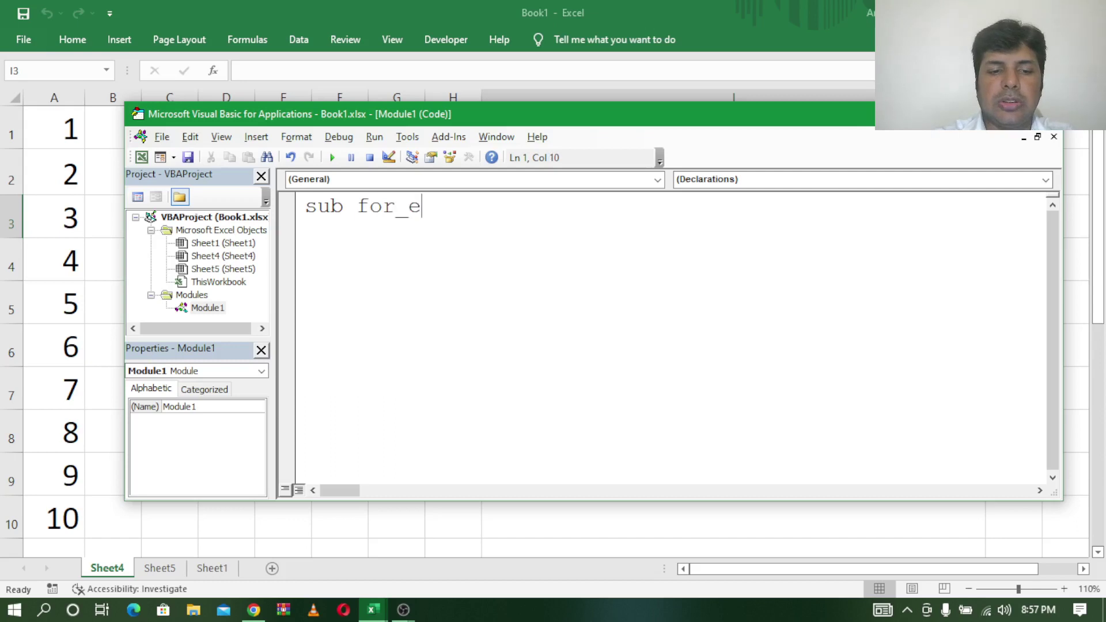
{"action": "type", "text": "ach()"}
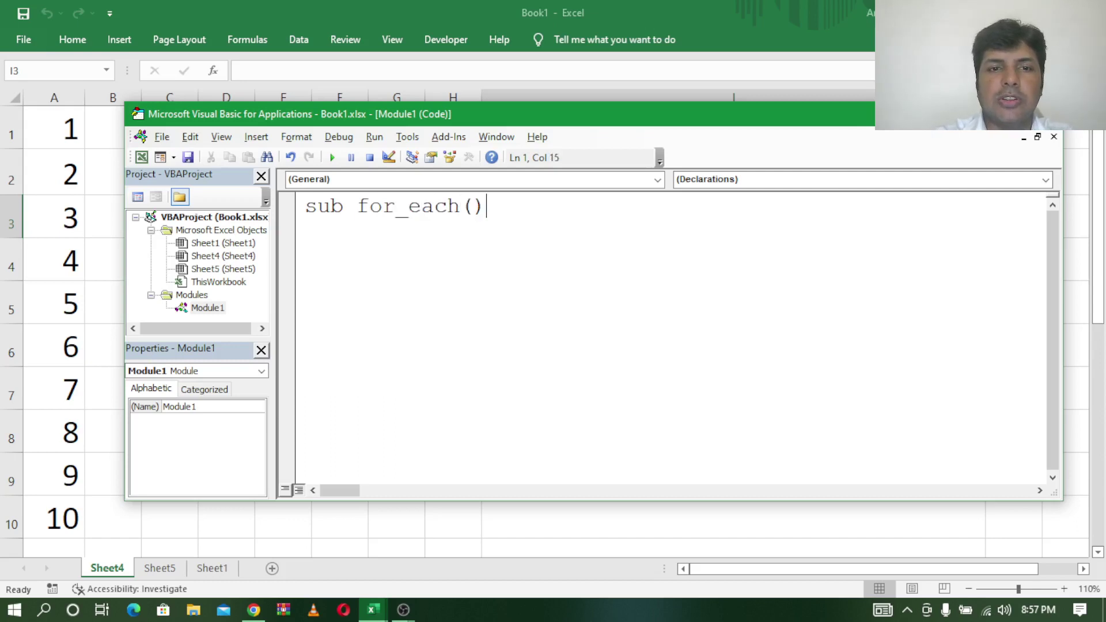
{"action": "key", "text": "Return"}
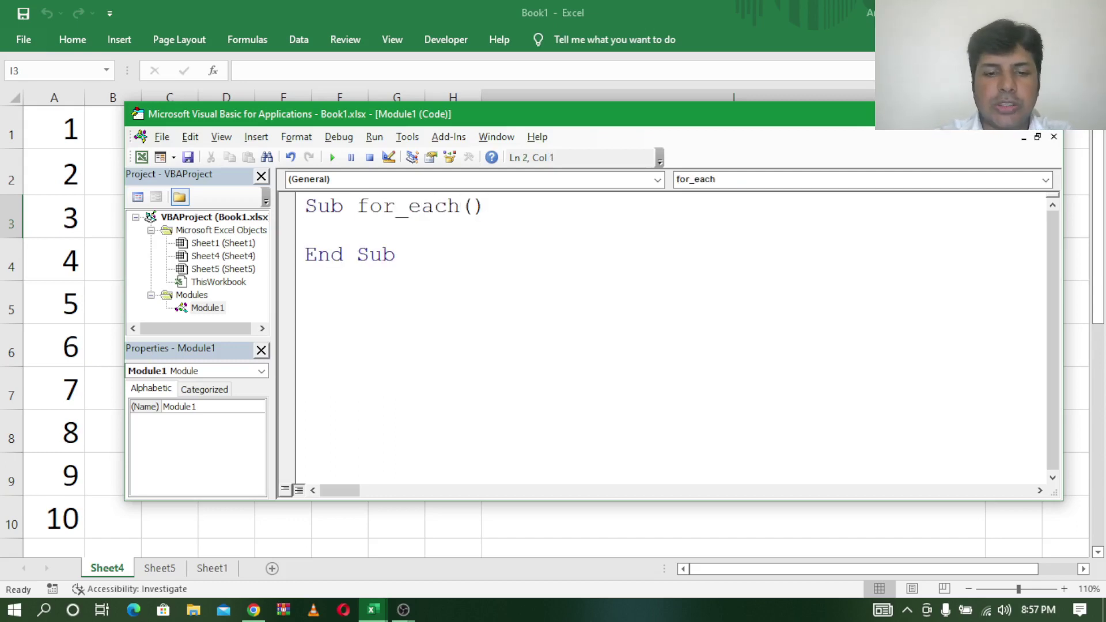
Declare Dim x As Range inside for_each and highlight the variable x.
{"action": "type", "text": "dim x "}
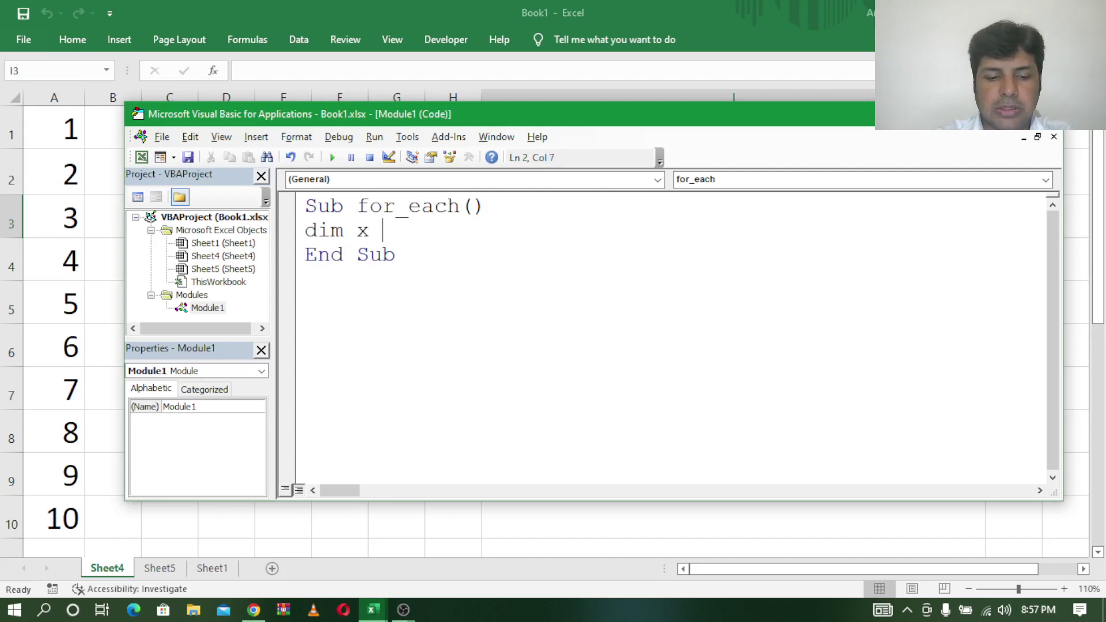
{"action": "type", "text": "as "}
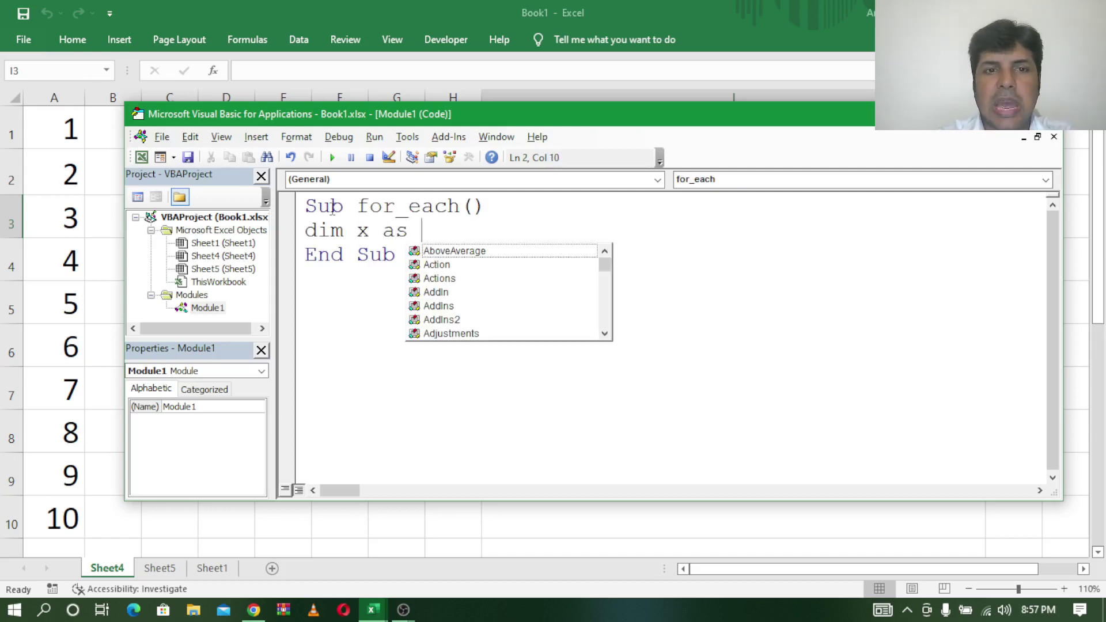
{"action": "type", "text": "rang"}
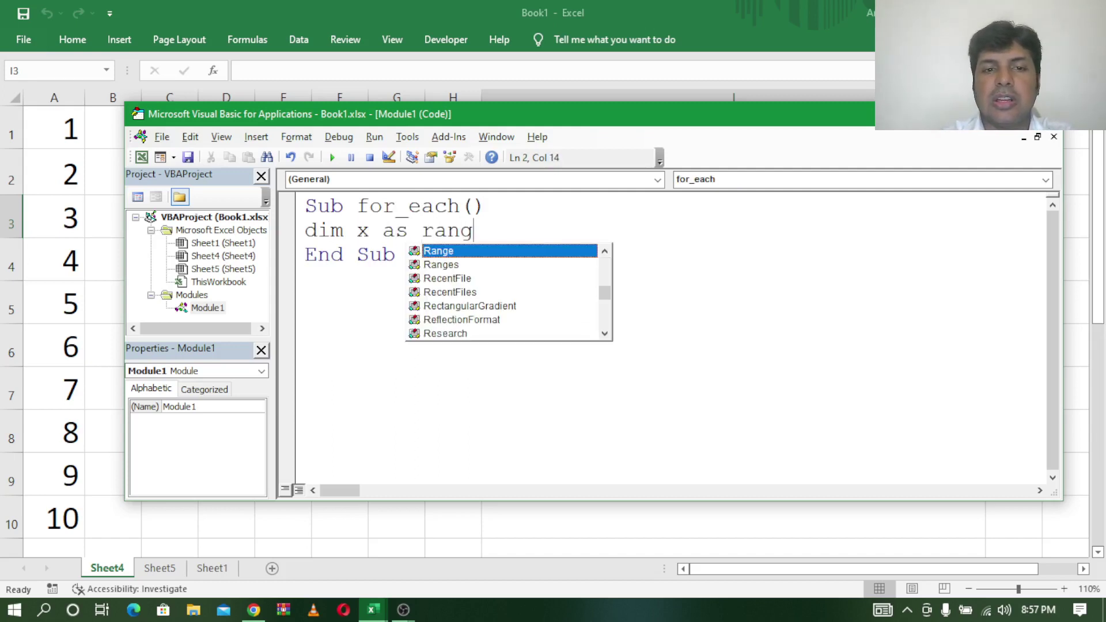
{"action": "type", "text": "e"}
{"action": "key", "text": "Return"}
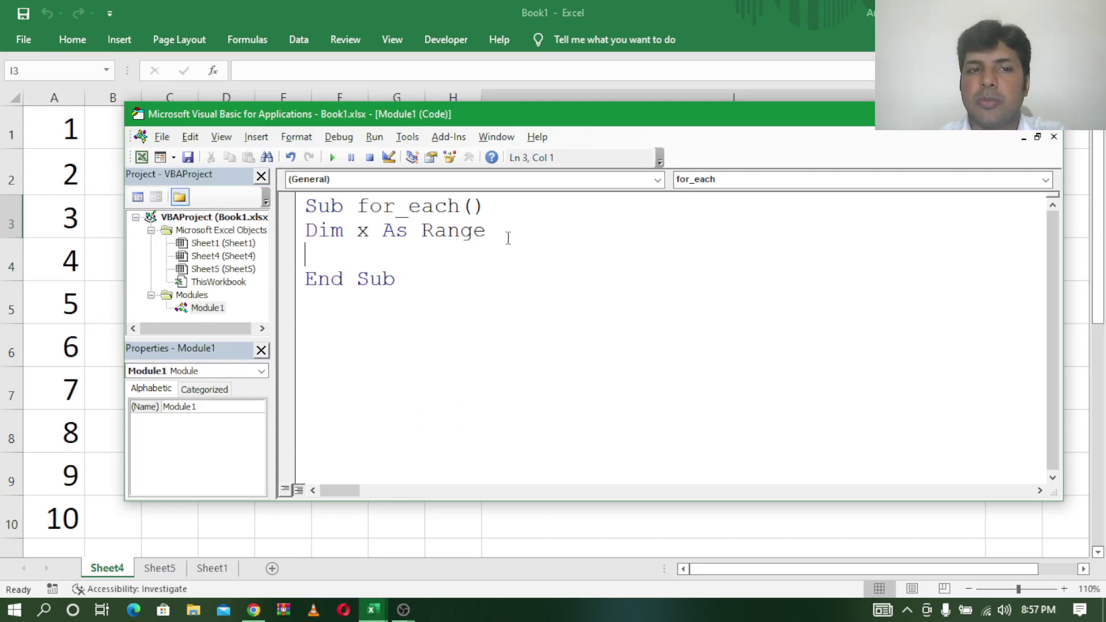
{"action": "left_click", "coordinate": [357, 231]}
{"action": "double_click", "coordinate": [360, 231]}
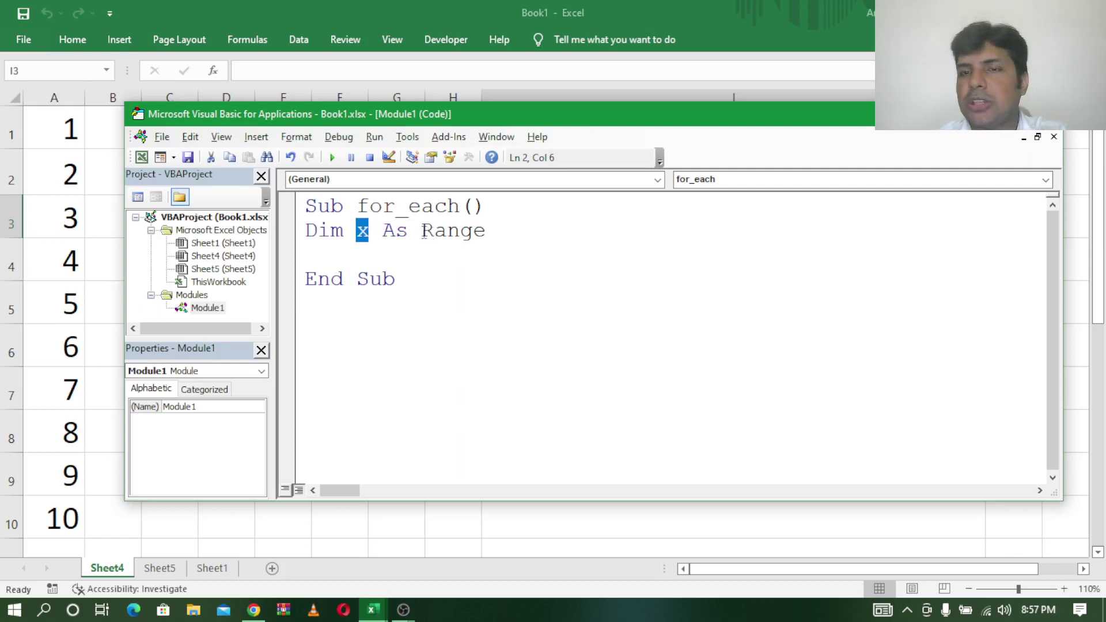
{"action": "left_click", "coordinate": [369, 233]}
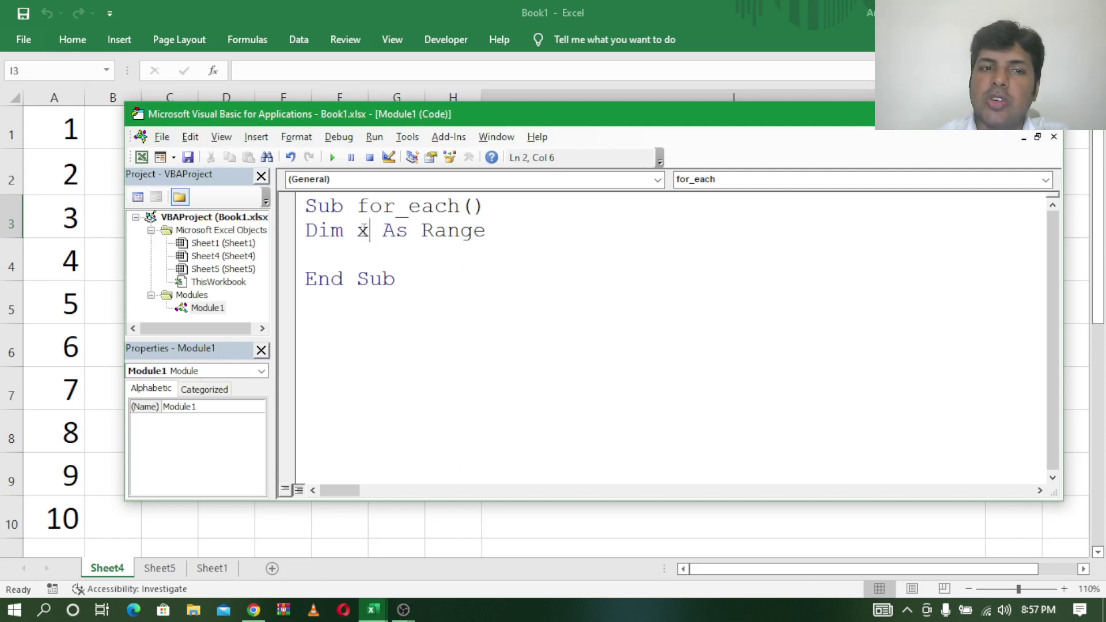
{"action": "left_click_drag", "start_coordinate": [369, 233], "coordinate": [357, 232]}
{"action": "left_click", "coordinate": [313, 266]}
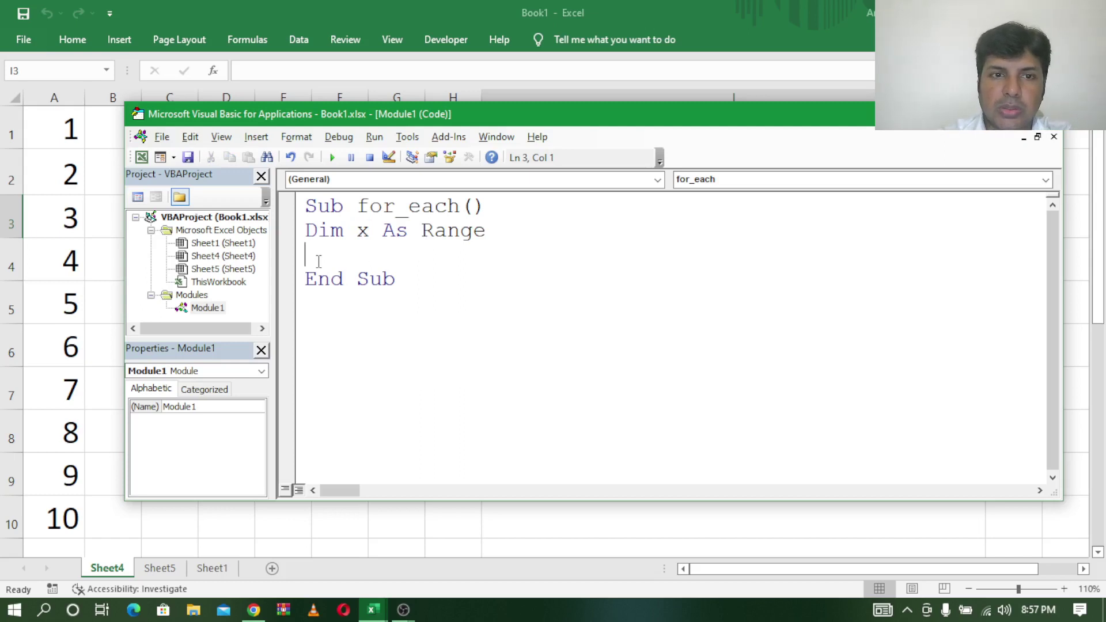
Add the line For Each x In Selection, with A1:A10 reselected on the sheet.
{"action": "type", "text": "f"}
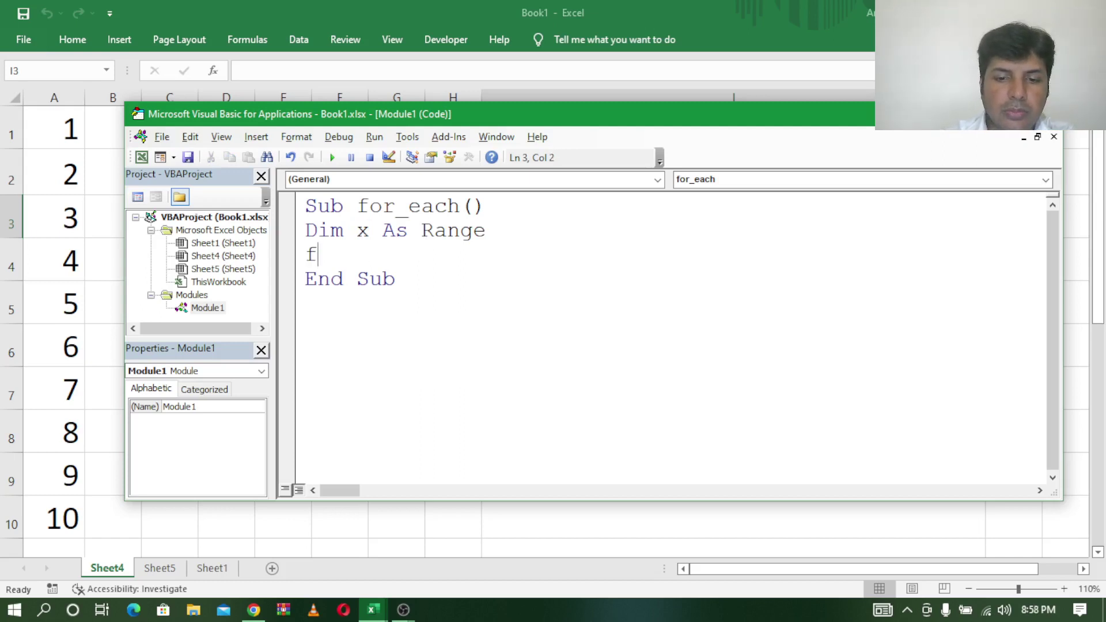
{"action": "type", "text": "for "}
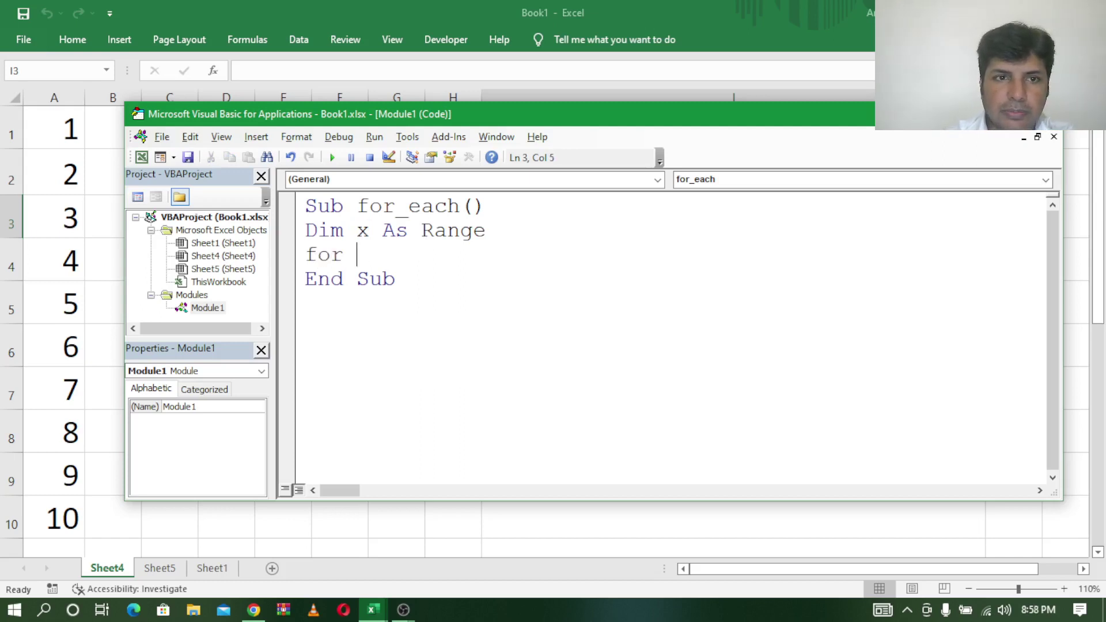
{"action": "type", "text": "each"}
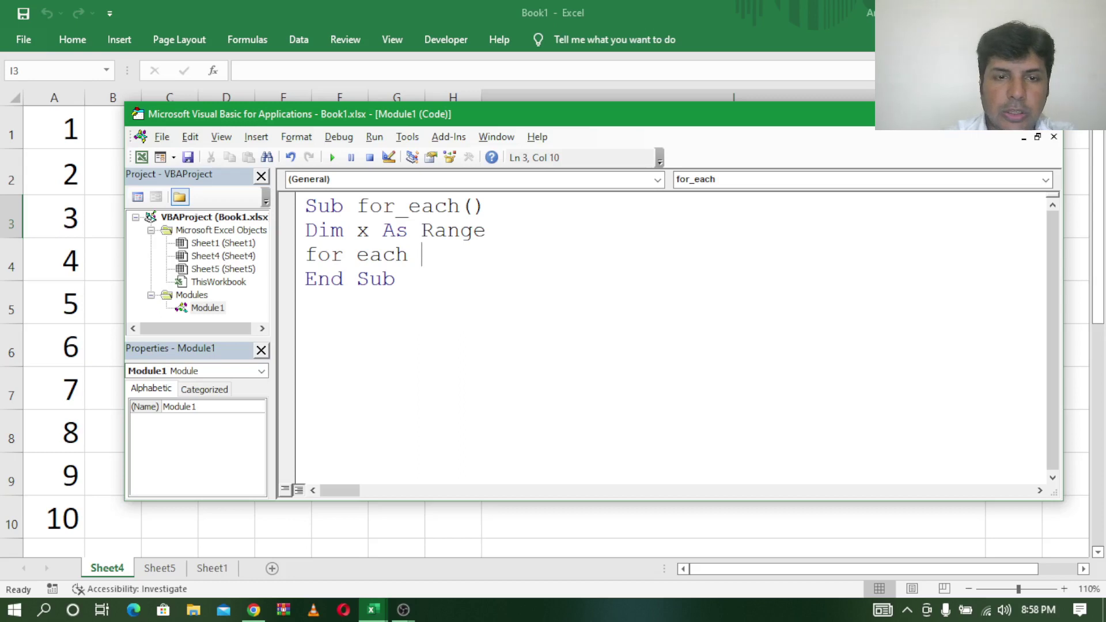
{"action": "type", "text": " x in "}
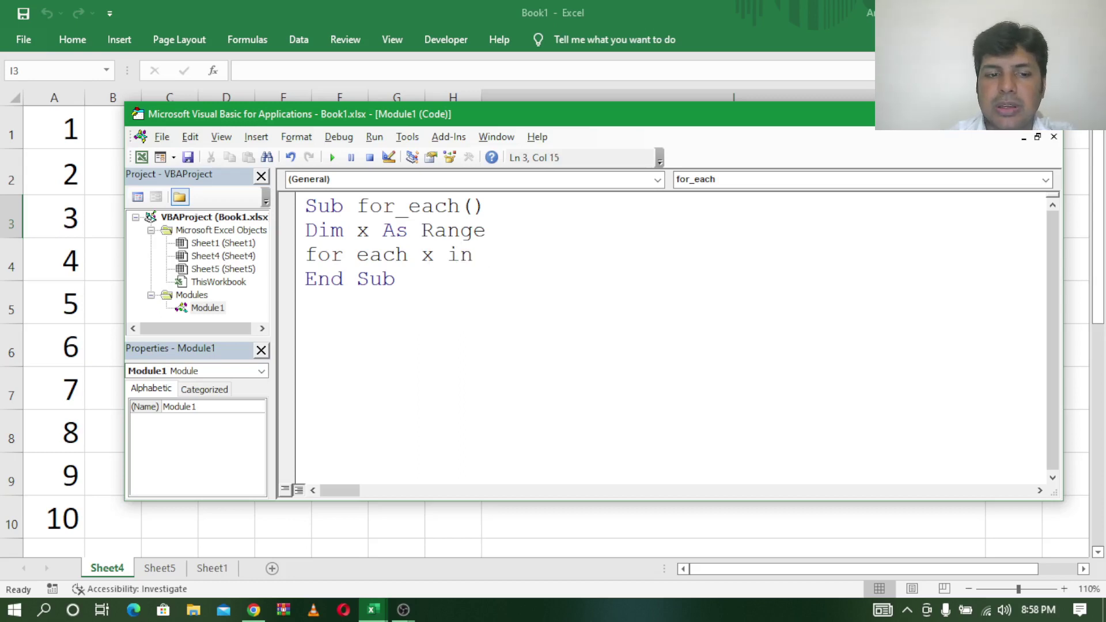
{"action": "type", "text": "se"}
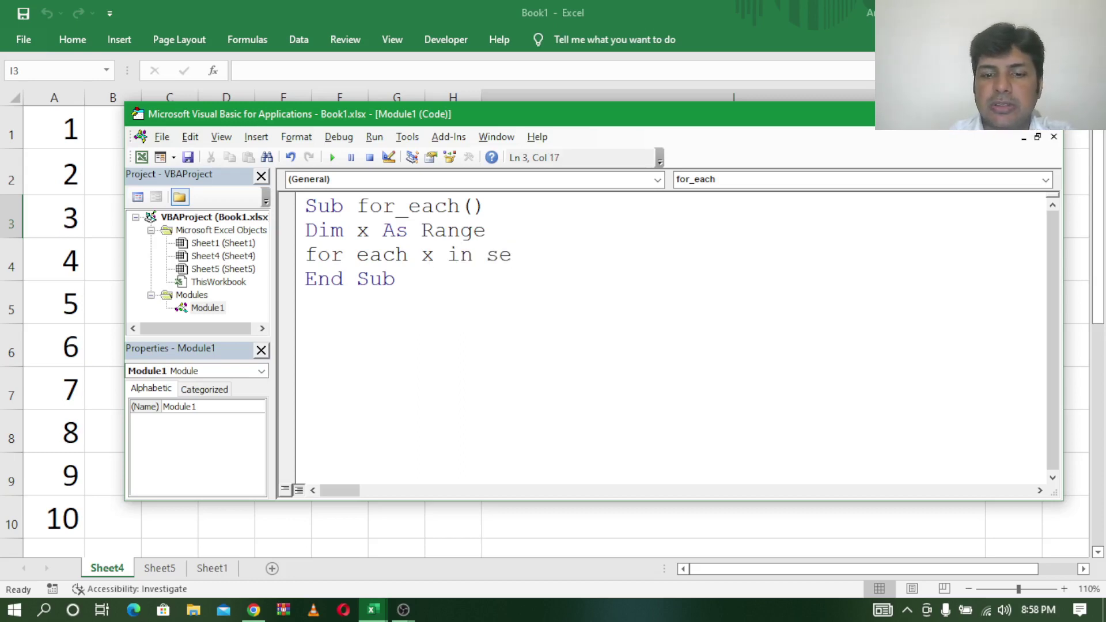
{"action": "type", "text": "lection"}
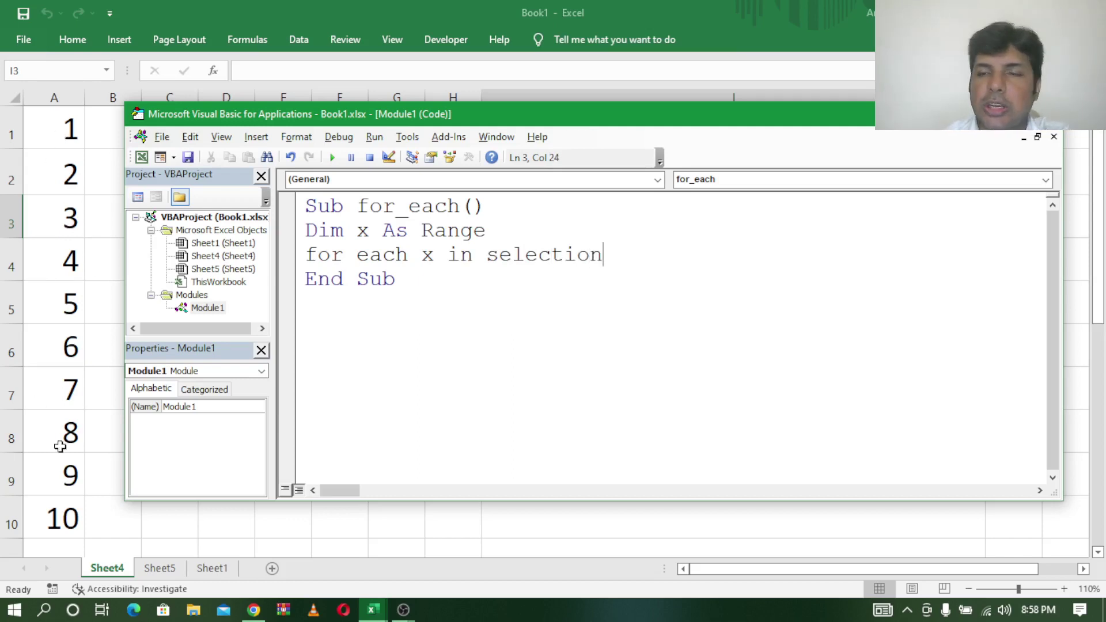
{"action": "key", "text": "Return"}
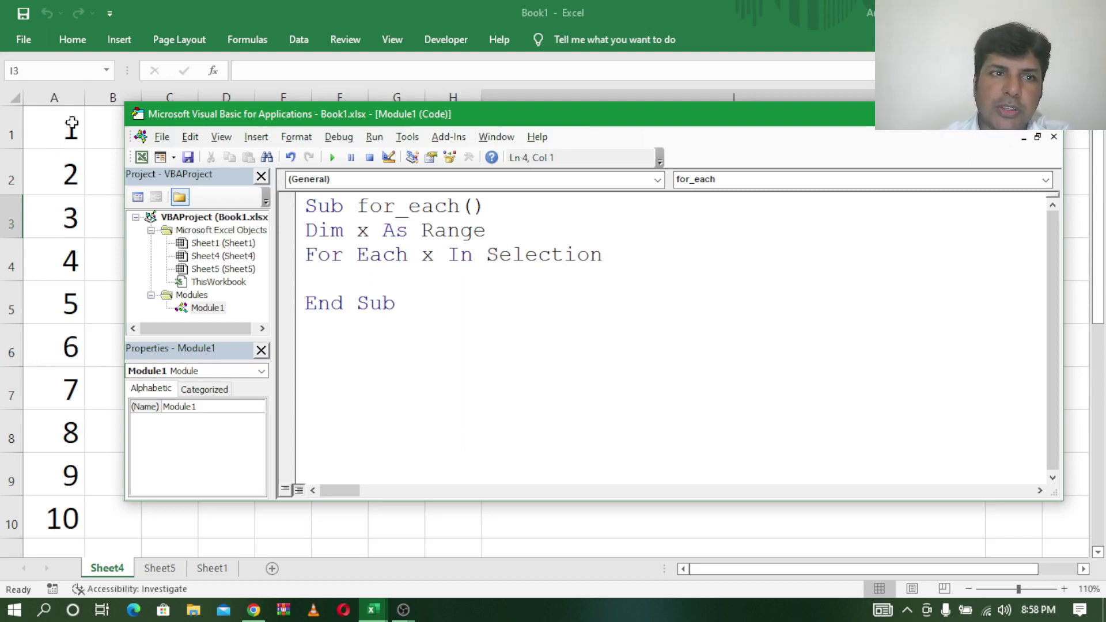
{"action": "left_click_drag", "start_coordinate": [73, 123], "coordinate": [69, 523]}
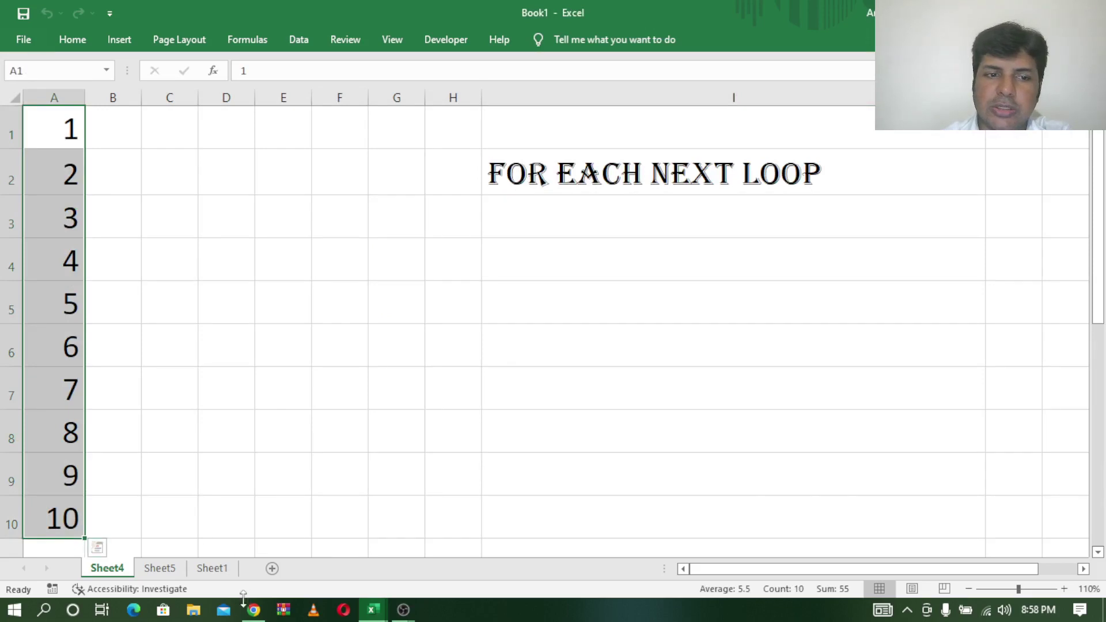
{"action": "mouse_move", "coordinate": [372, 610]}
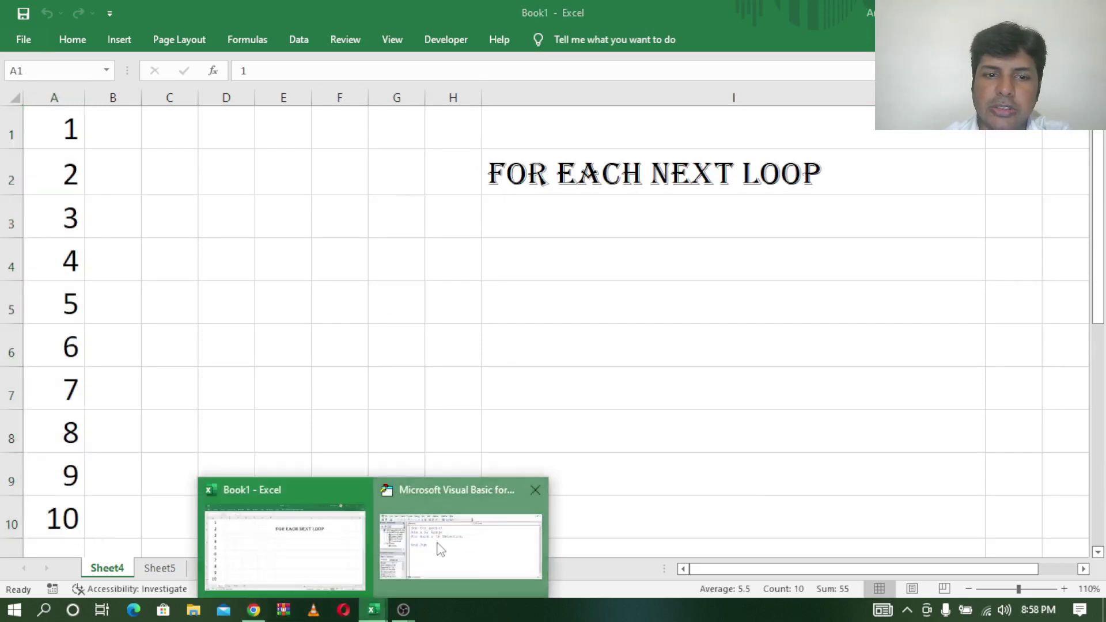
{"action": "left_click", "coordinate": [439, 546]}
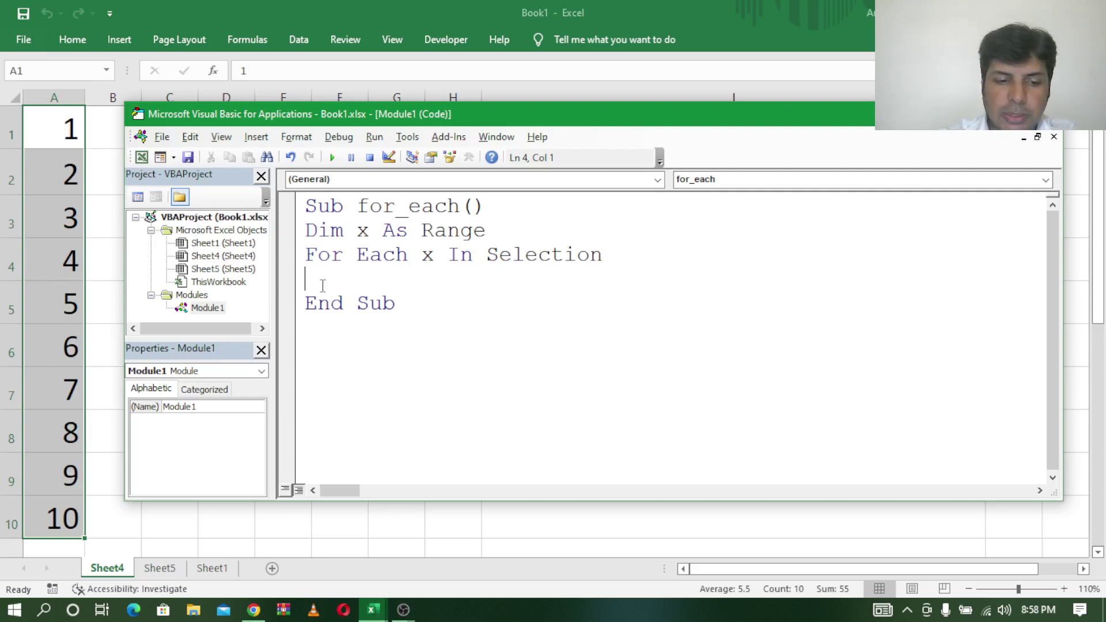
Write x.Interior.Color = vbBlue as the loop body and close the loop with Next.
{"action": "type", "text": "x."}
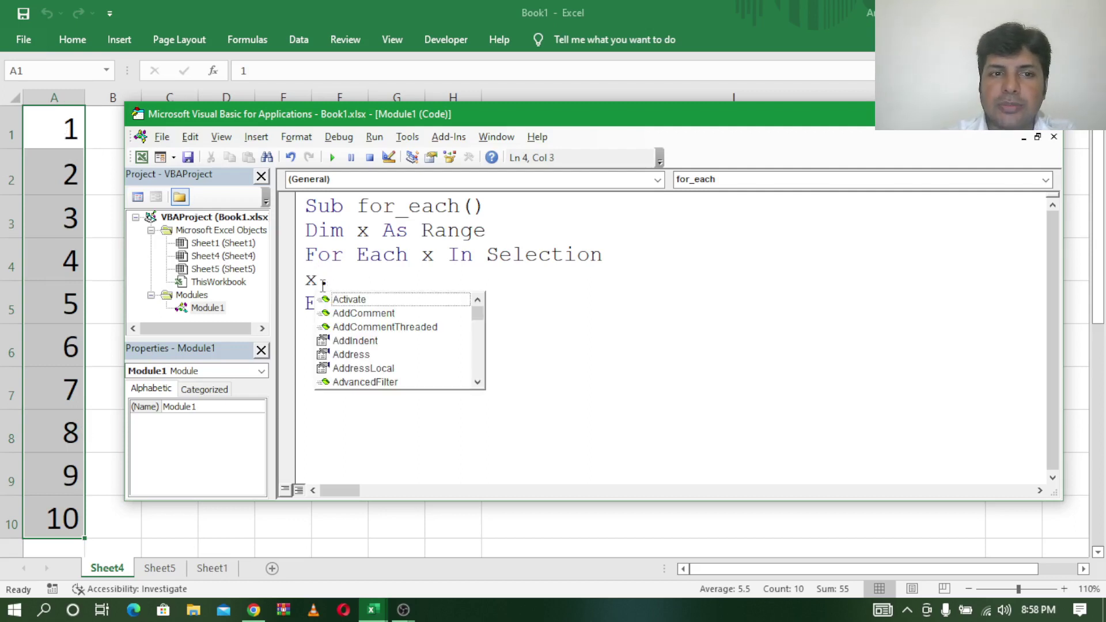
{"action": "type", "text": "int"}
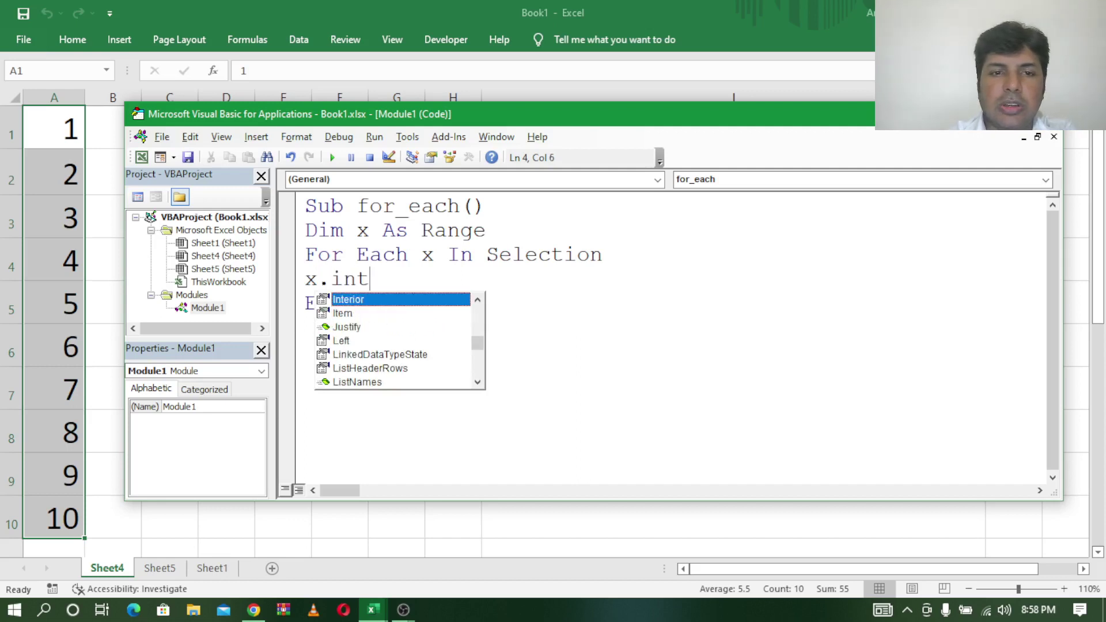
{"action": "key", "text": "Tab"}
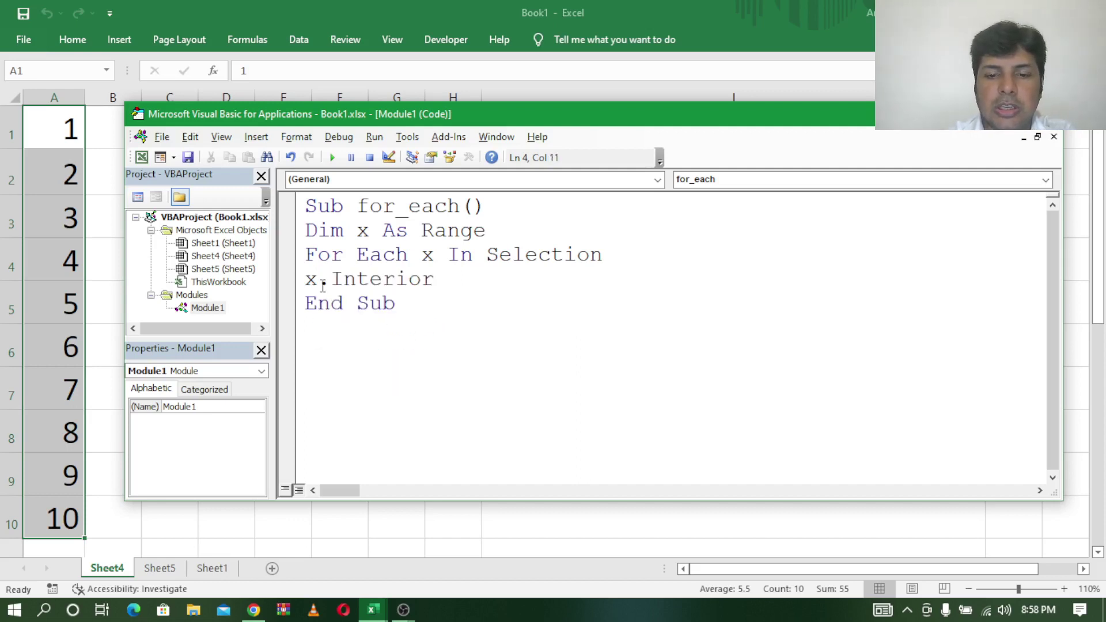
{"action": "type", "text": ".color"}
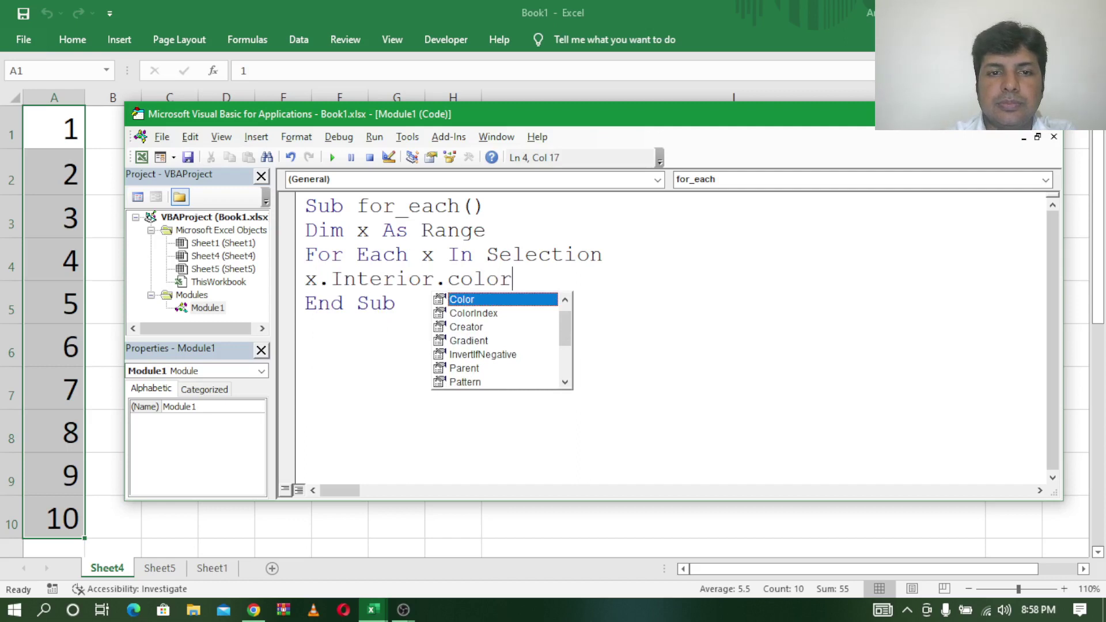
{"action": "type", "text": "=vb"}
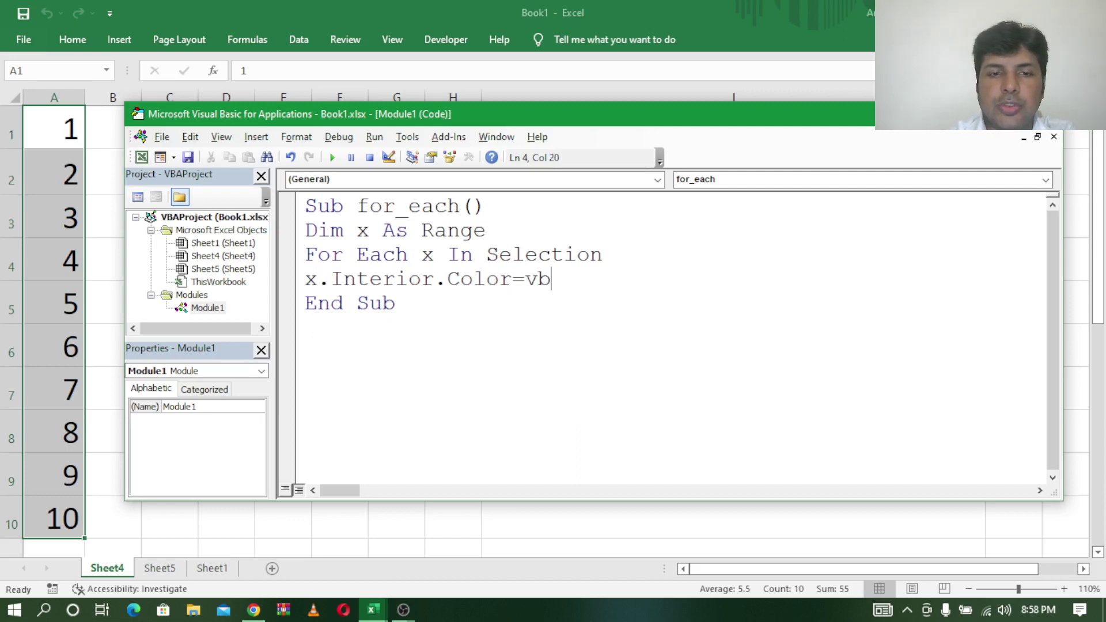
{"action": "type", "text": "blu"}
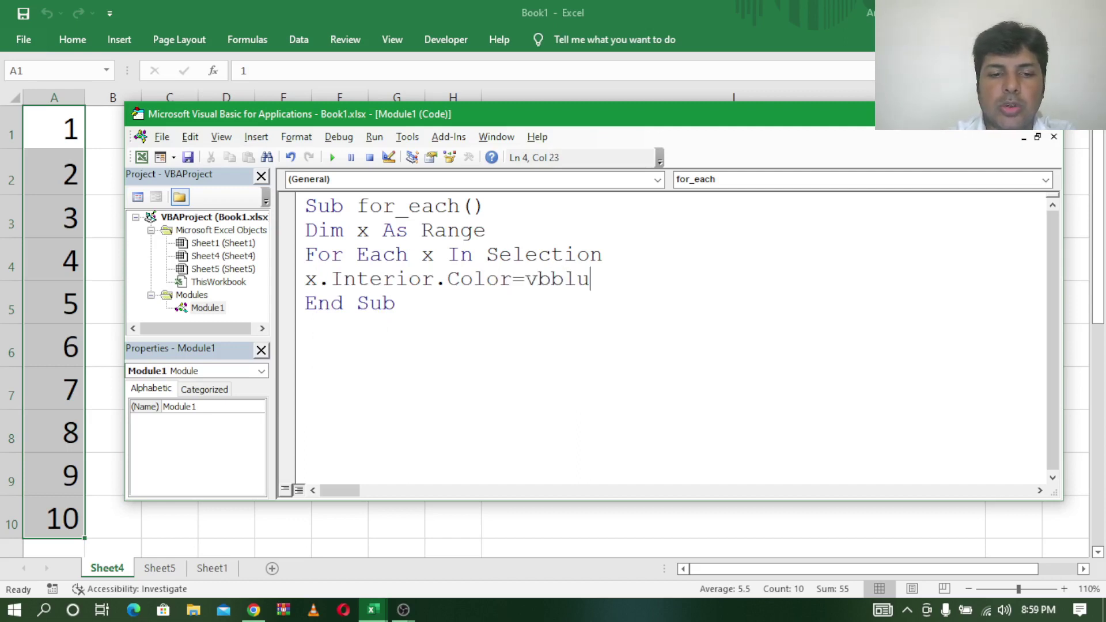
{"action": "type", "text": "e"}
{"action": "key", "text": "Return"}
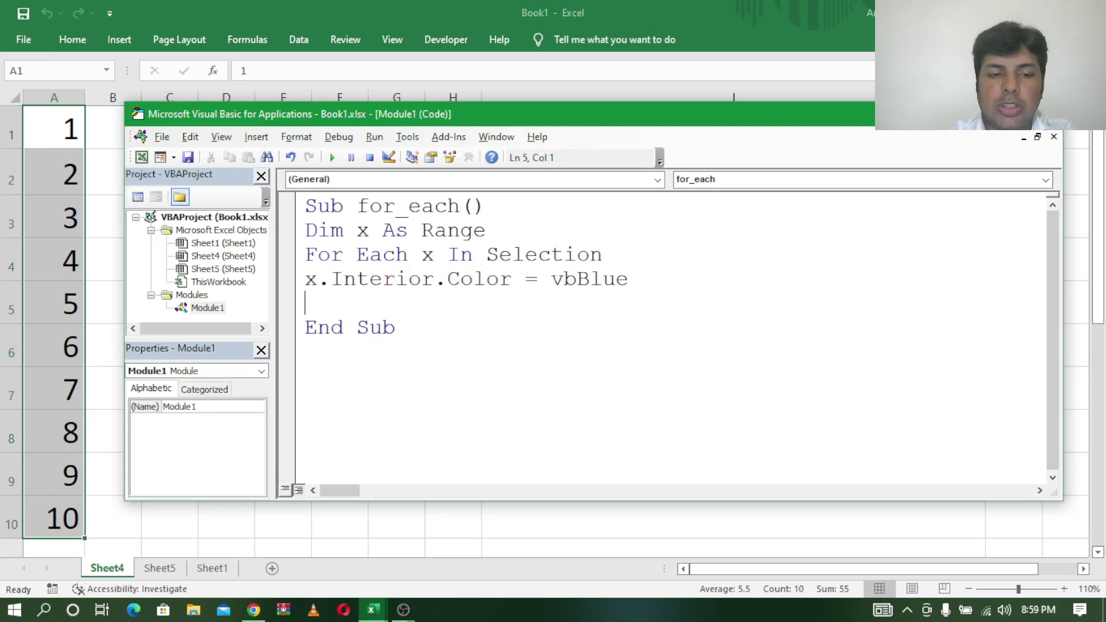
{"action": "type", "text": "next"}
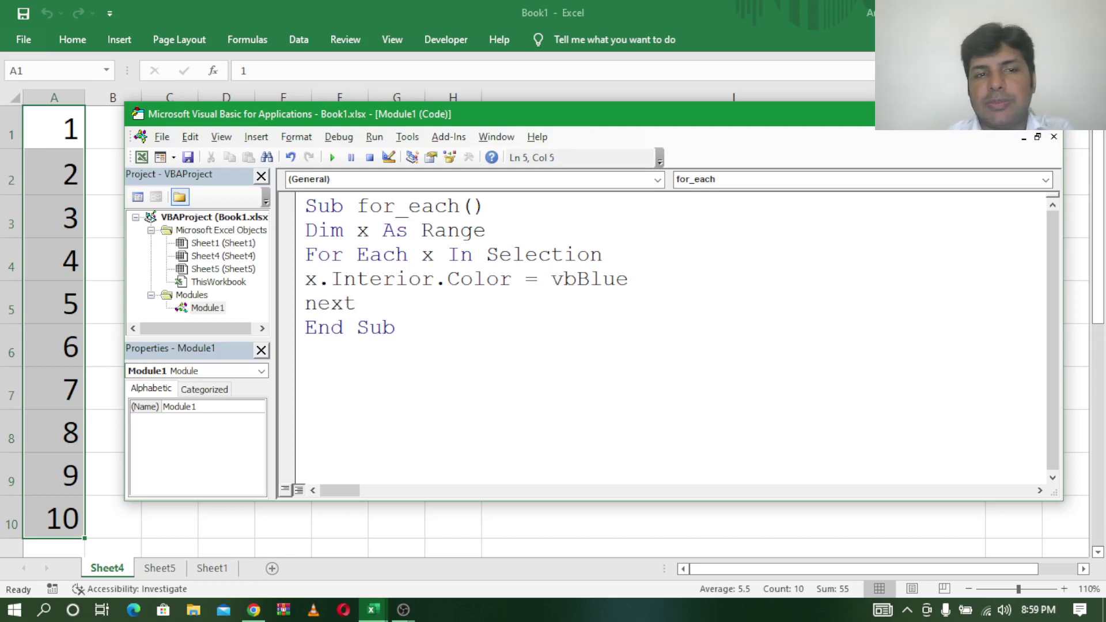
{"action": "key", "text": "Return"}
{"action": "key", "text": "Delete"}
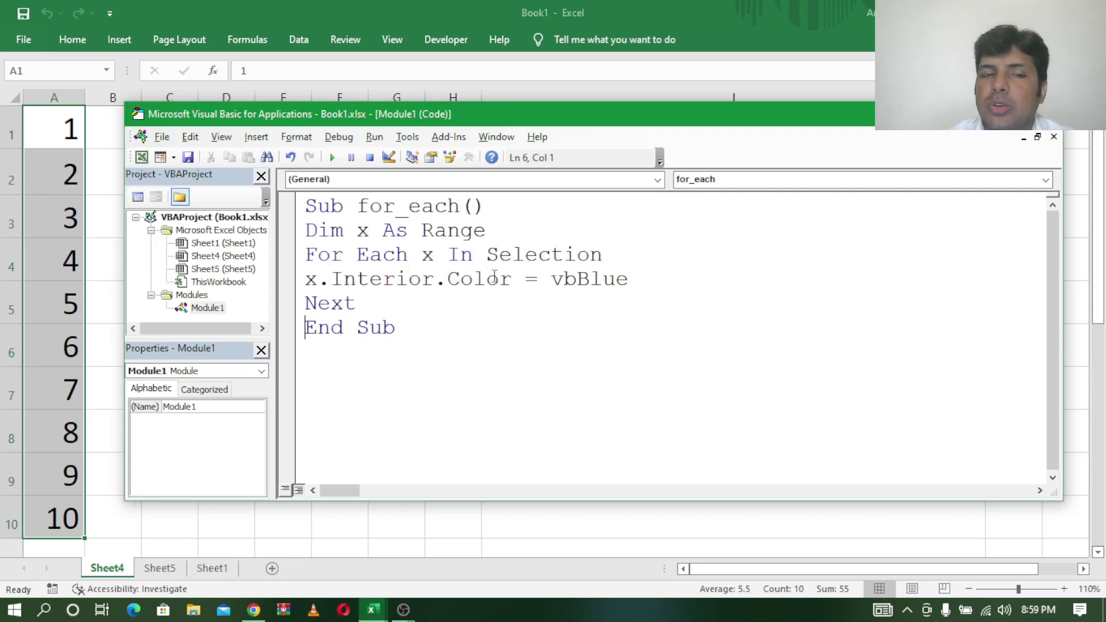
Show the Debug toolbar and start stepping into the for_each macro.
{"action": "left_click", "coordinate": [222, 138]}
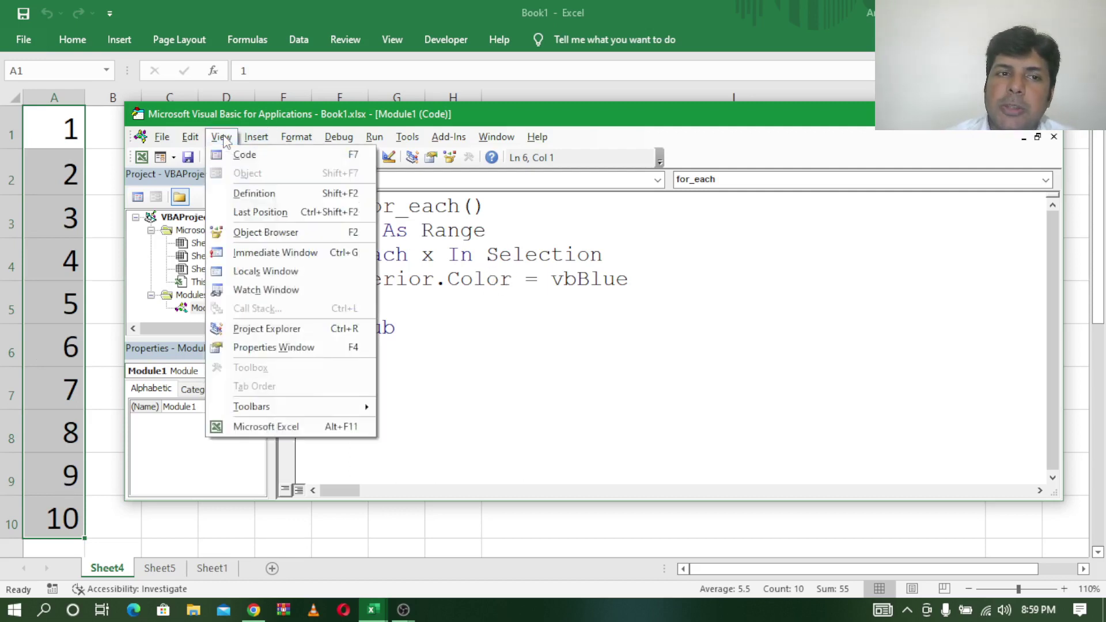
{"action": "mouse_move", "coordinate": [251, 406]}
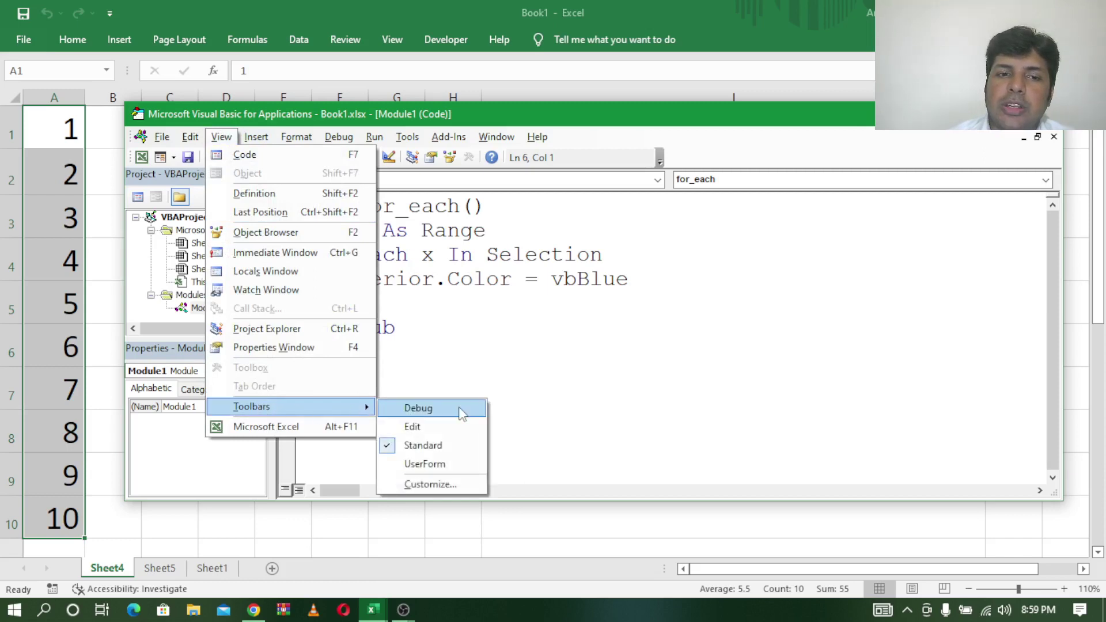
{"action": "left_click", "coordinate": [462, 410]}
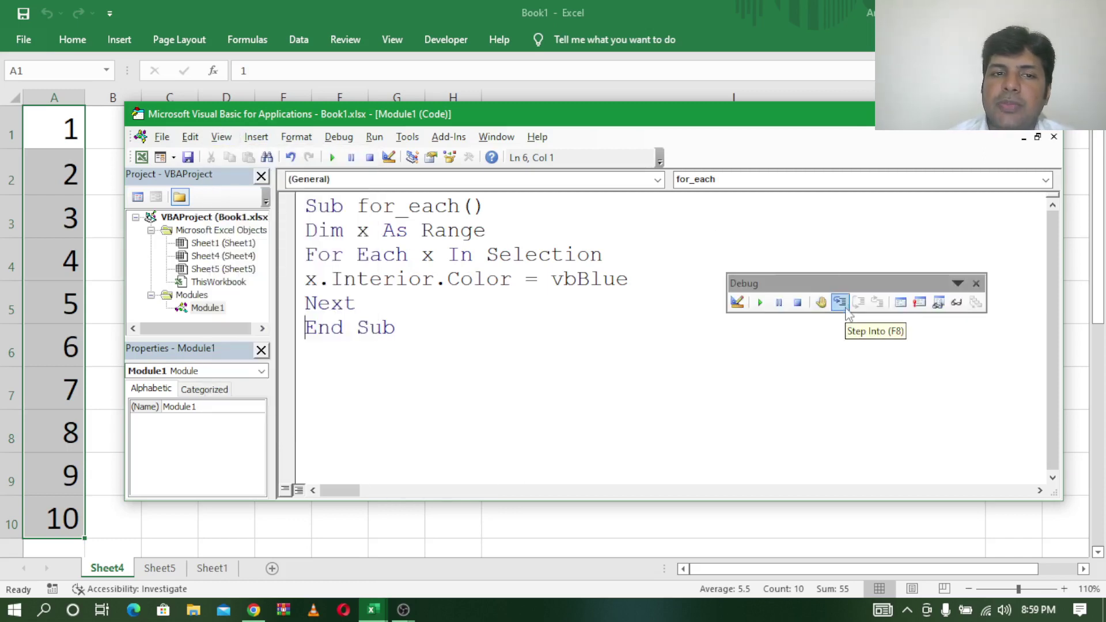
{"action": "left_click", "coordinate": [846, 311]}
{"action": "left_click", "coordinate": [846, 311]}
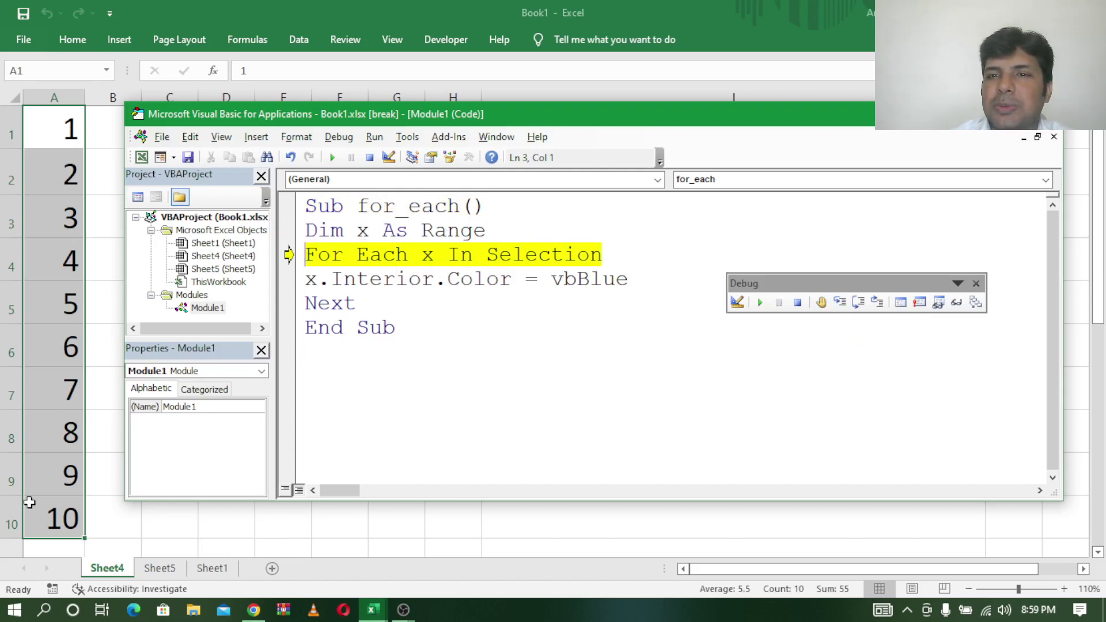
Step the loop to colour A1 through A6 blue, then continue so A1:A10 all turn blue.
{"action": "left_click", "coordinate": [840, 304]}
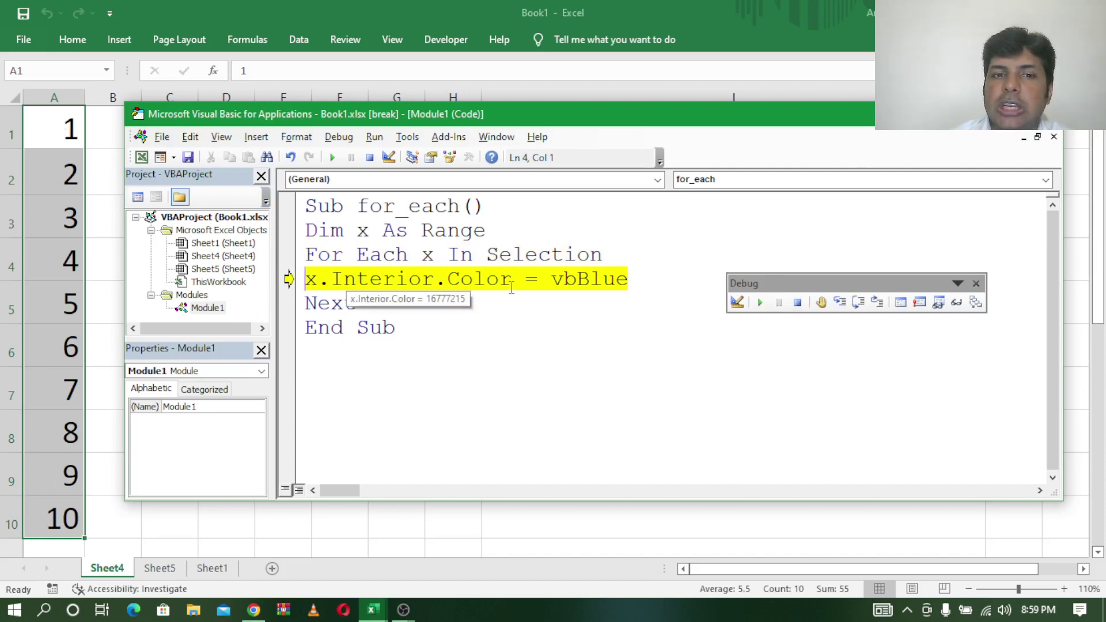
{"action": "left_click", "coordinate": [841, 307]}
{"action": "left_click", "coordinate": [841, 307]}
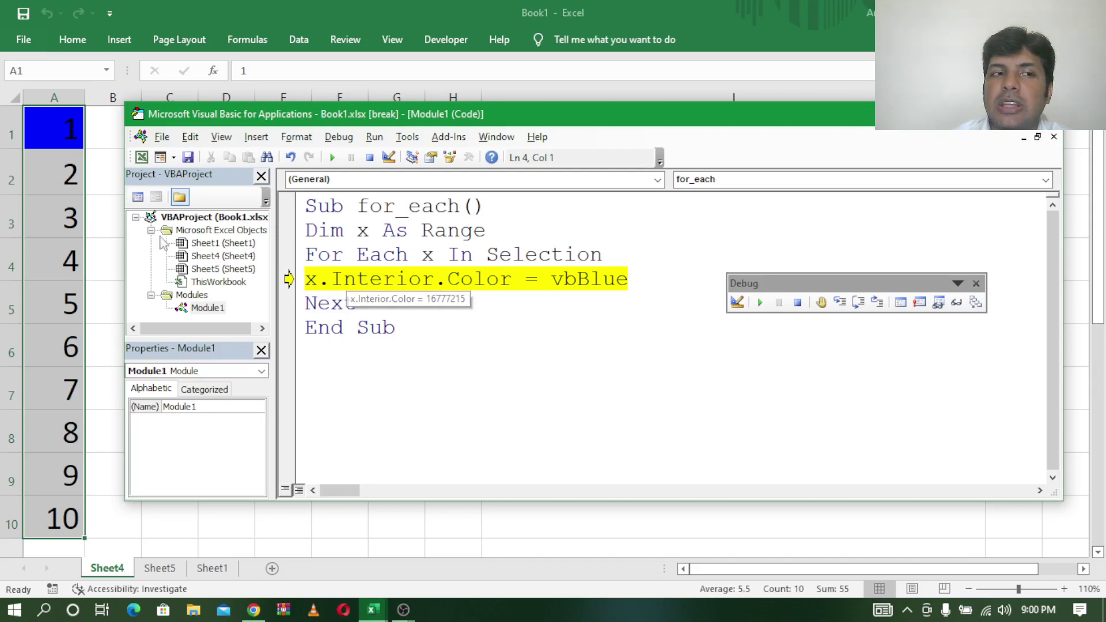
{"action": "left_click", "coordinate": [842, 307]}
{"action": "left_click", "coordinate": [842, 304]}
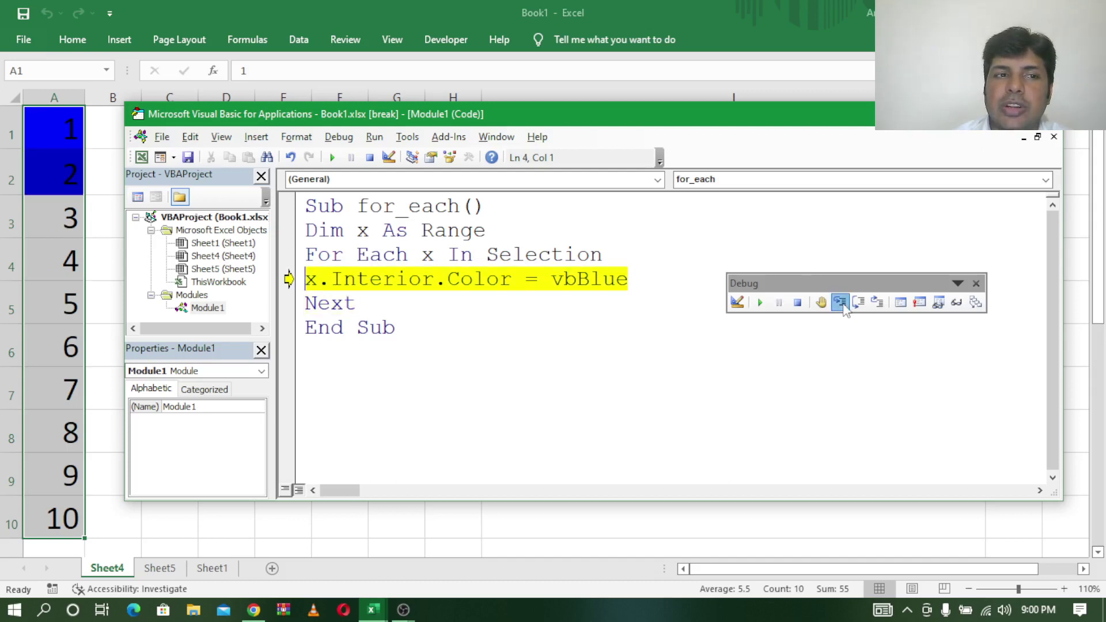
{"action": "left_click", "coordinate": [842, 304]}
{"action": "left_click", "coordinate": [842, 306]}
{"action": "left_click", "coordinate": [842, 306]}
{"action": "left_click", "coordinate": [842, 305]}
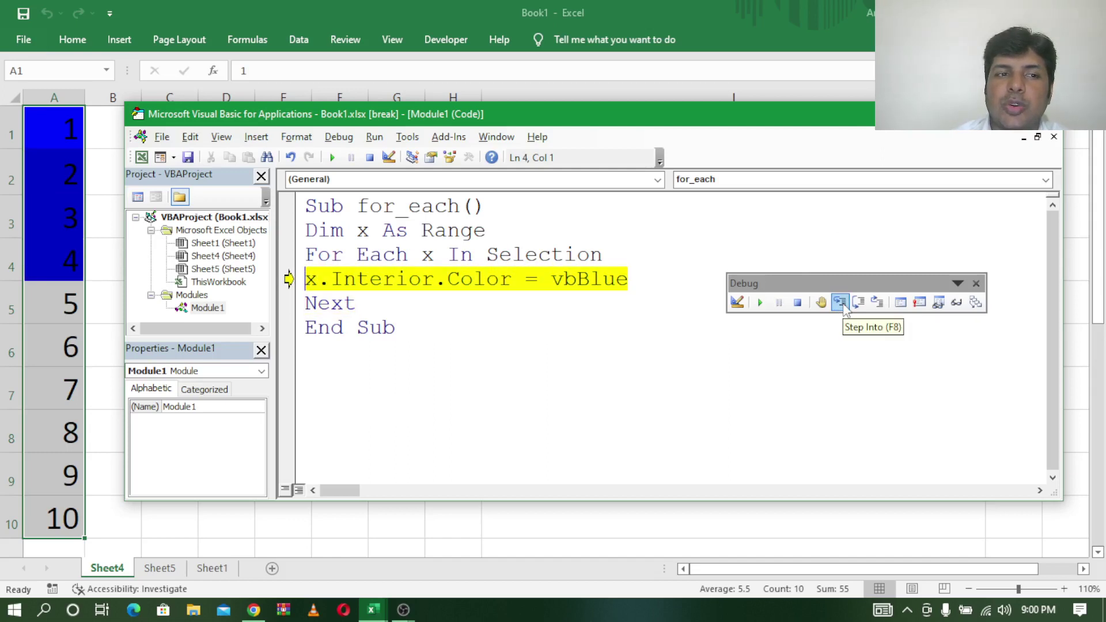
{"action": "left_click", "coordinate": [841, 304]}
{"action": "left_click", "coordinate": [840, 304]}
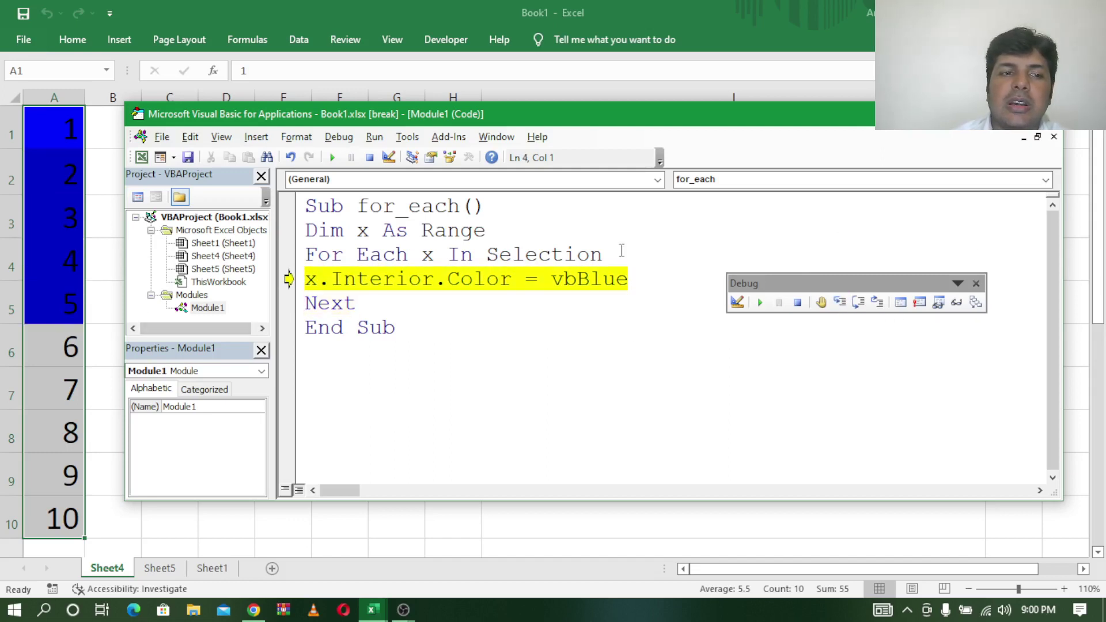
{"action": "left_click", "coordinate": [841, 305]}
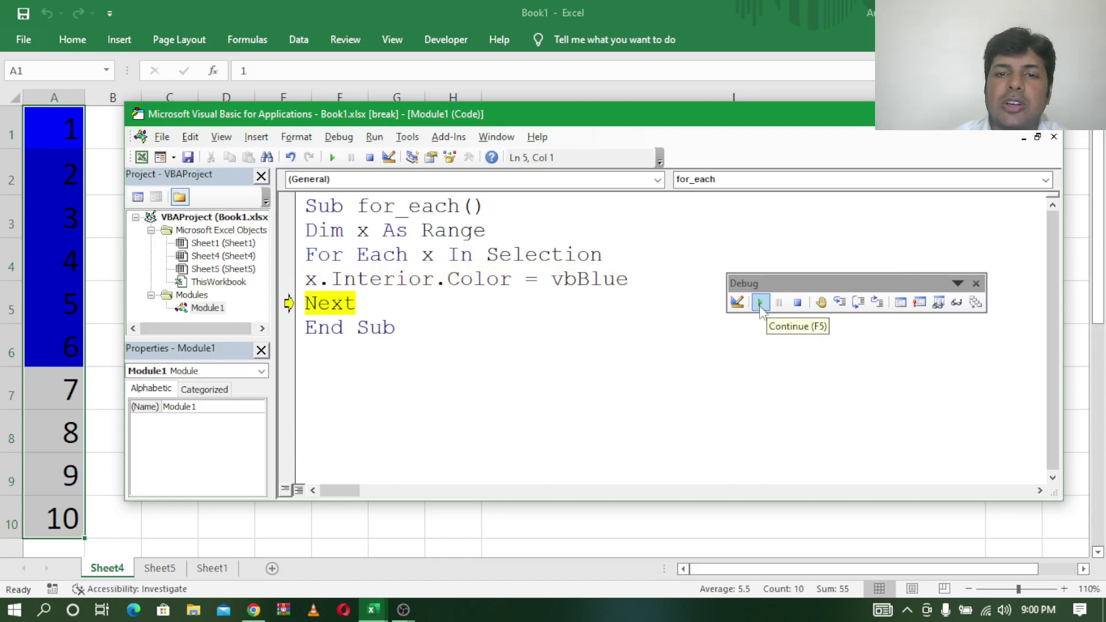
{"action": "left_click", "coordinate": [761, 308]}
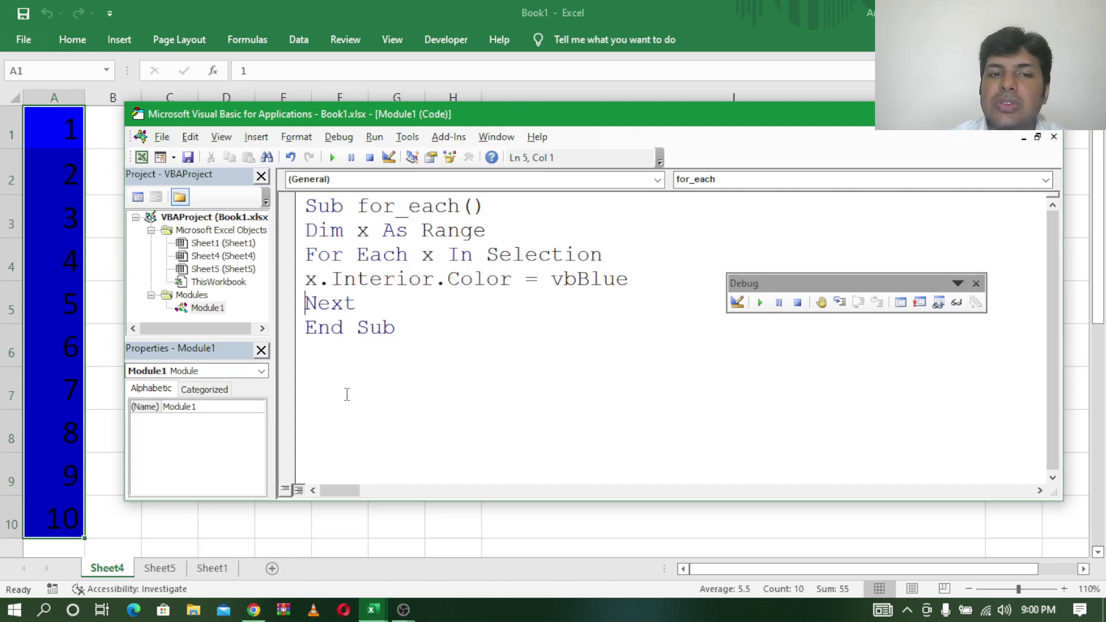
{"action": "left_click", "coordinate": [82, 233]}
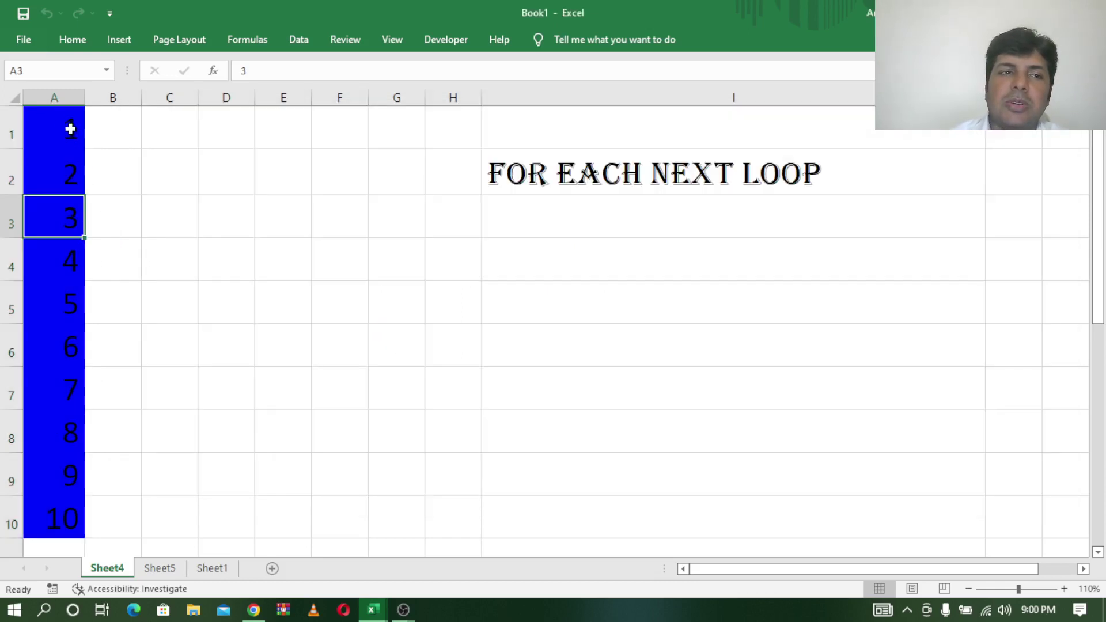
Remove the blue fill from A1:A10 and switch back to the for_each code window.
{"action": "left_click_drag", "start_coordinate": [71, 129], "coordinate": [54, 513]}
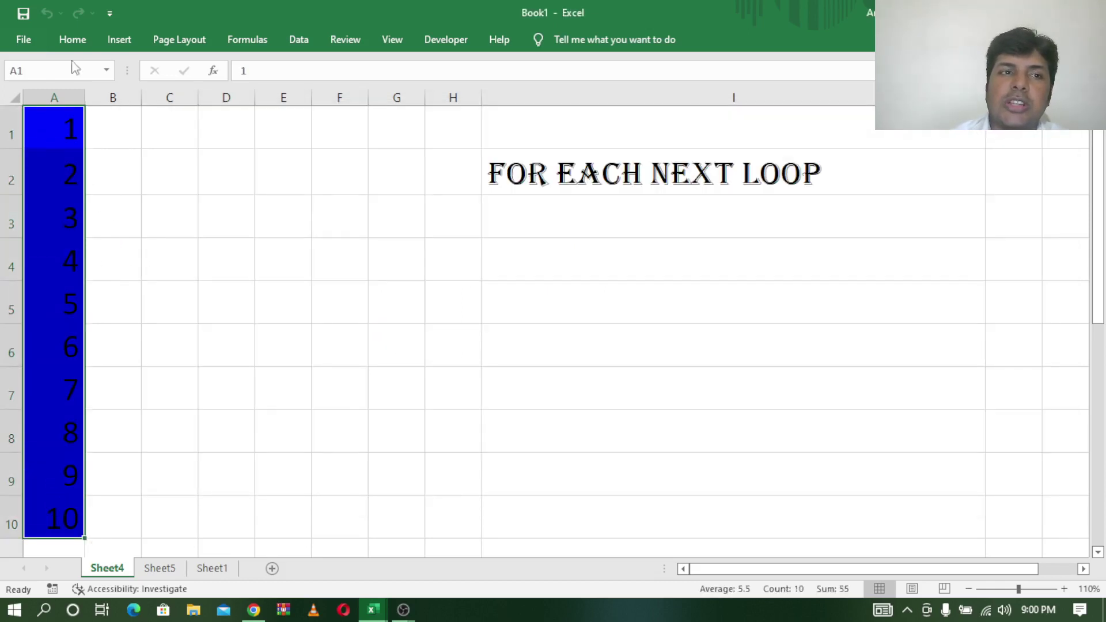
{"action": "left_click", "coordinate": [71, 40]}
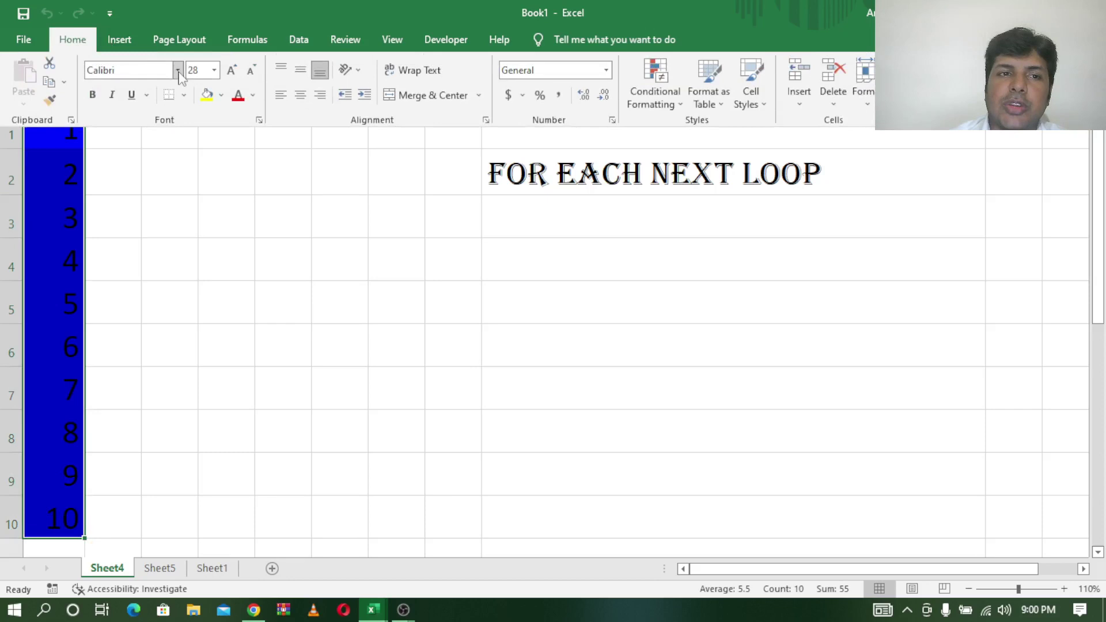
{"action": "left_click", "coordinate": [223, 97]}
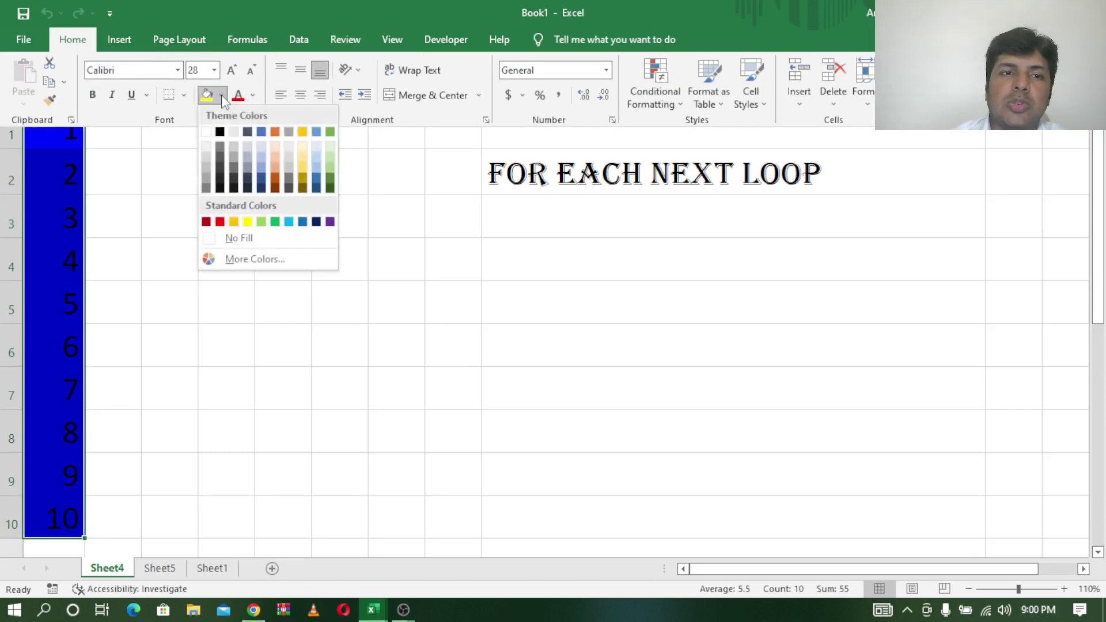
{"action": "left_click", "coordinate": [228, 237]}
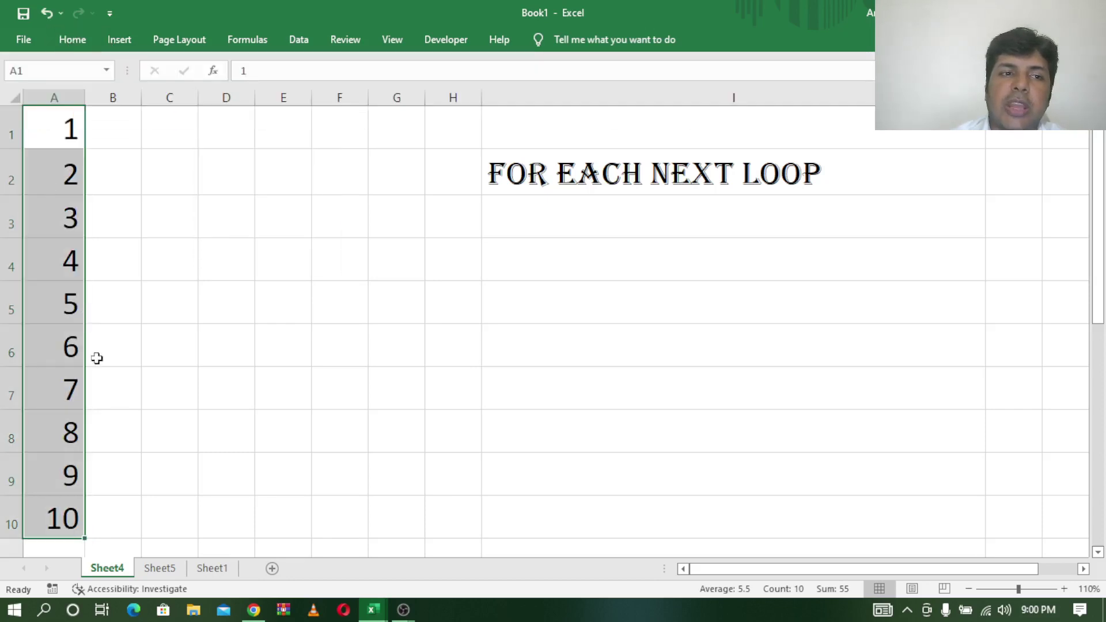
{"action": "mouse_move", "coordinate": [372, 609]}
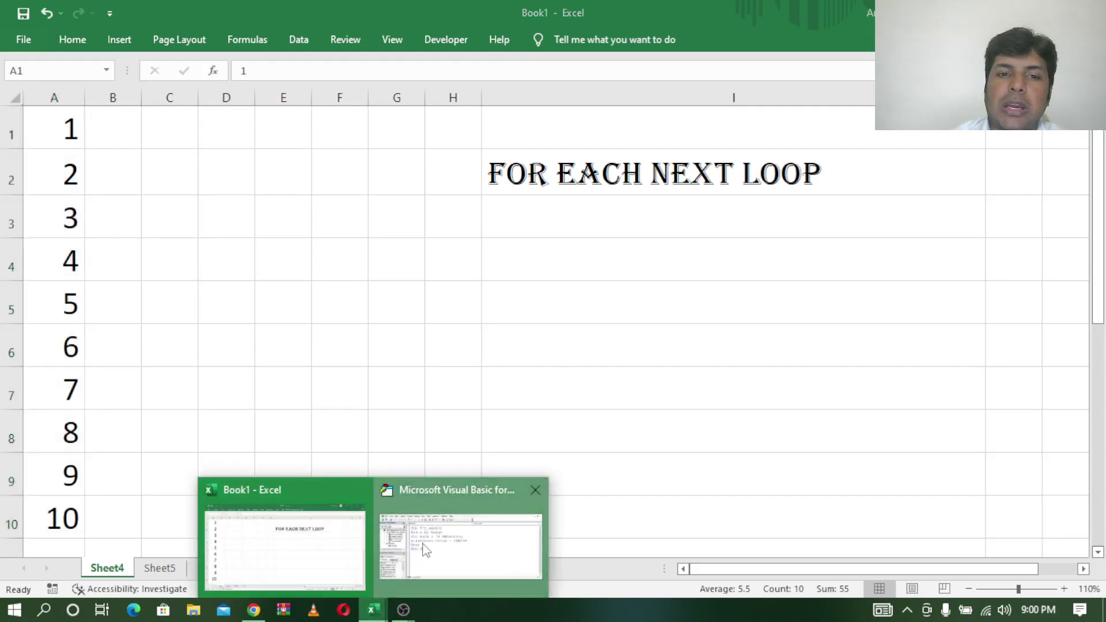
{"action": "left_click", "coordinate": [426, 548]}
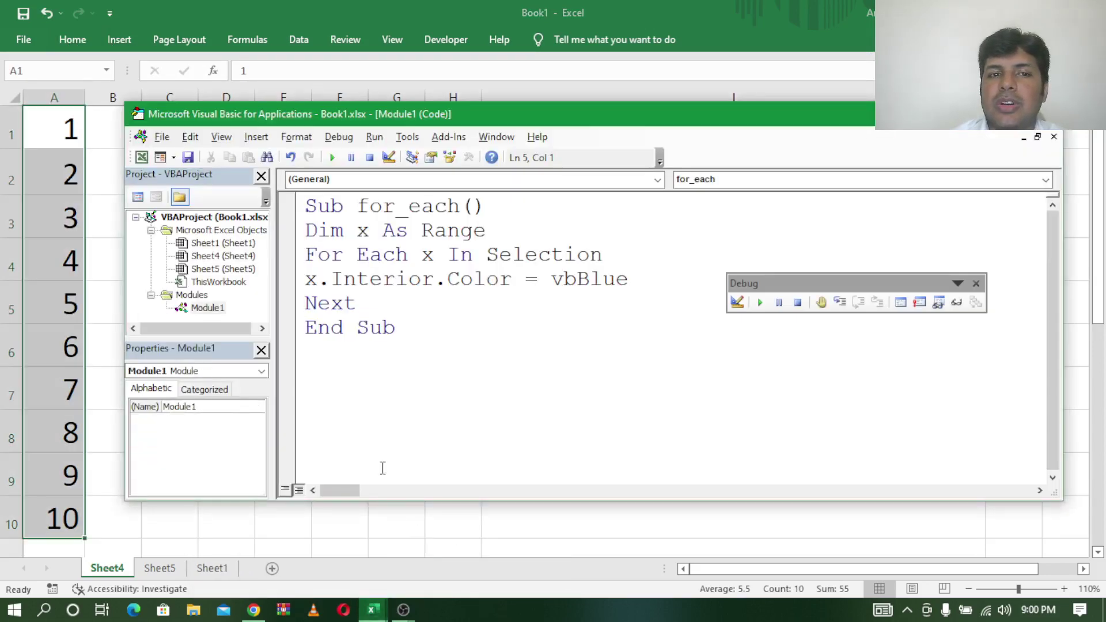
Insert an If x > 5 Then line above the vbBlue colouring line.
{"action": "left_click", "coordinate": [306, 279]}
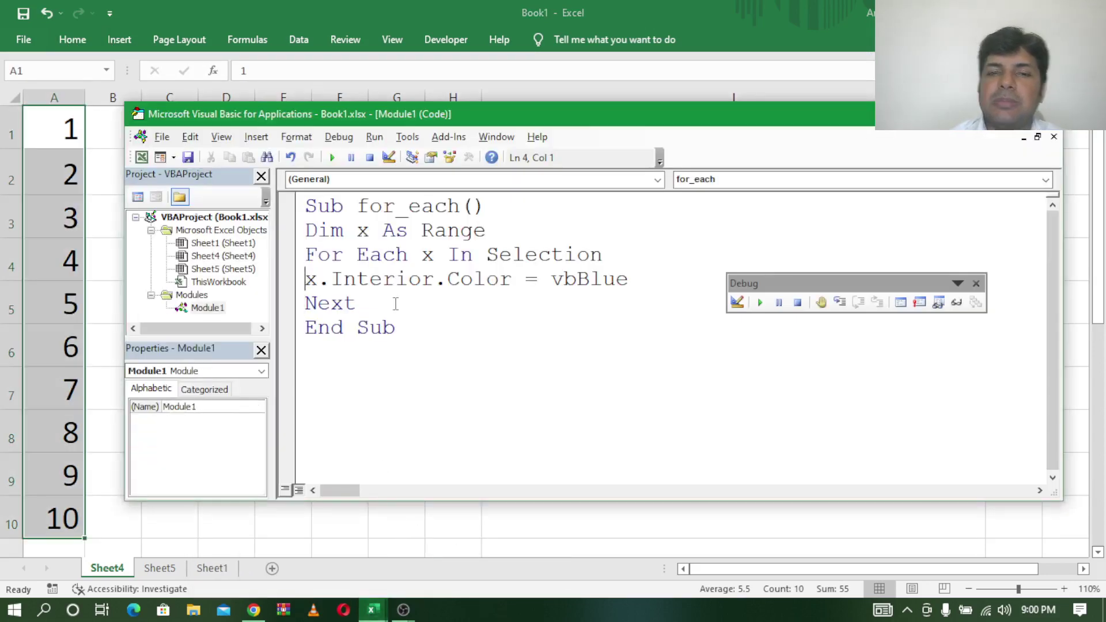
{"action": "key", "text": "Return"}
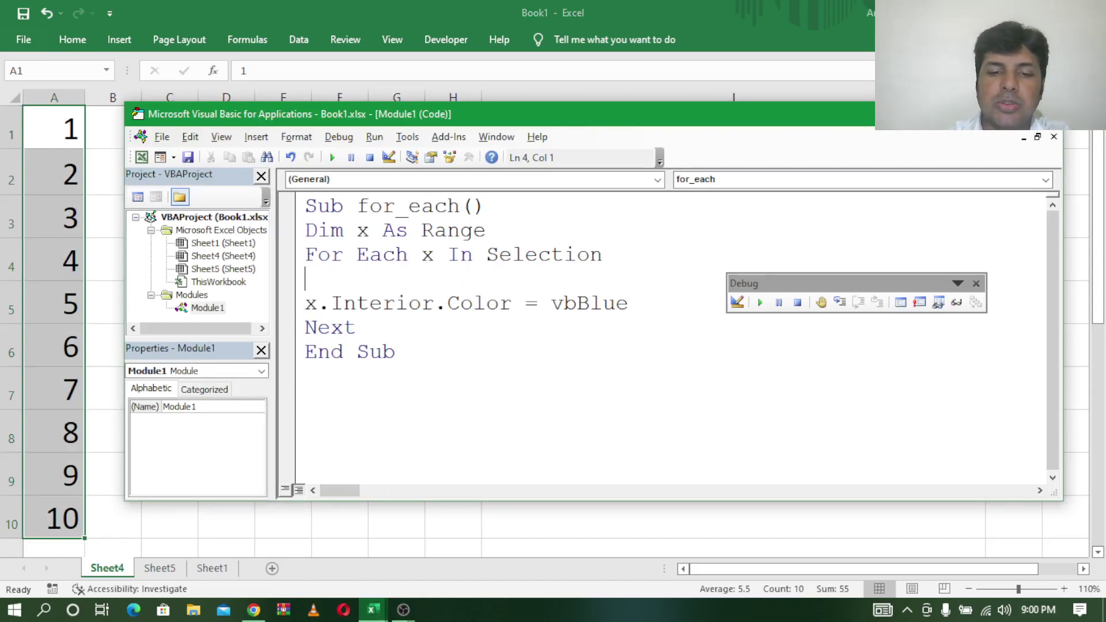
{"action": "type", "text": "if "}
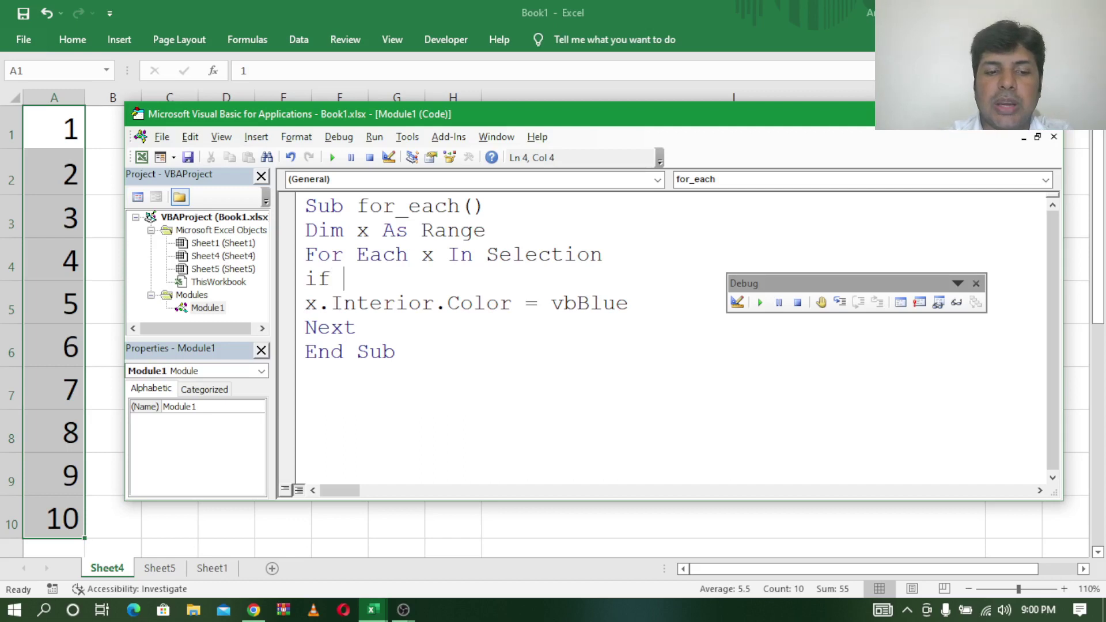
{"action": "type", "text": "x>5 "}
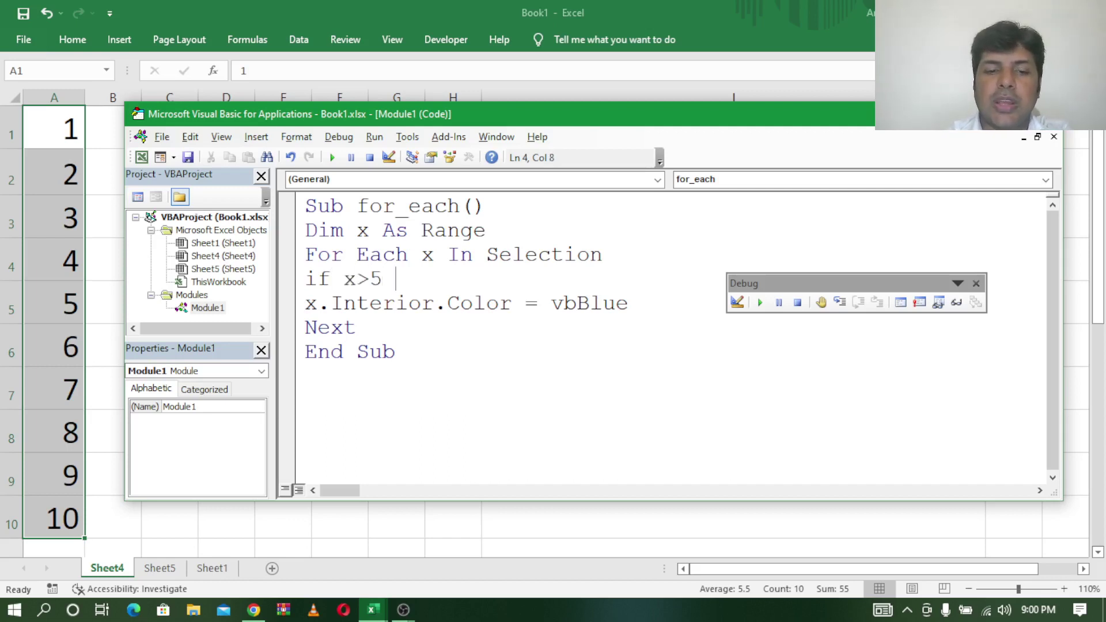
{"action": "type", "text": "then"}
{"action": "key", "text": "Down"}
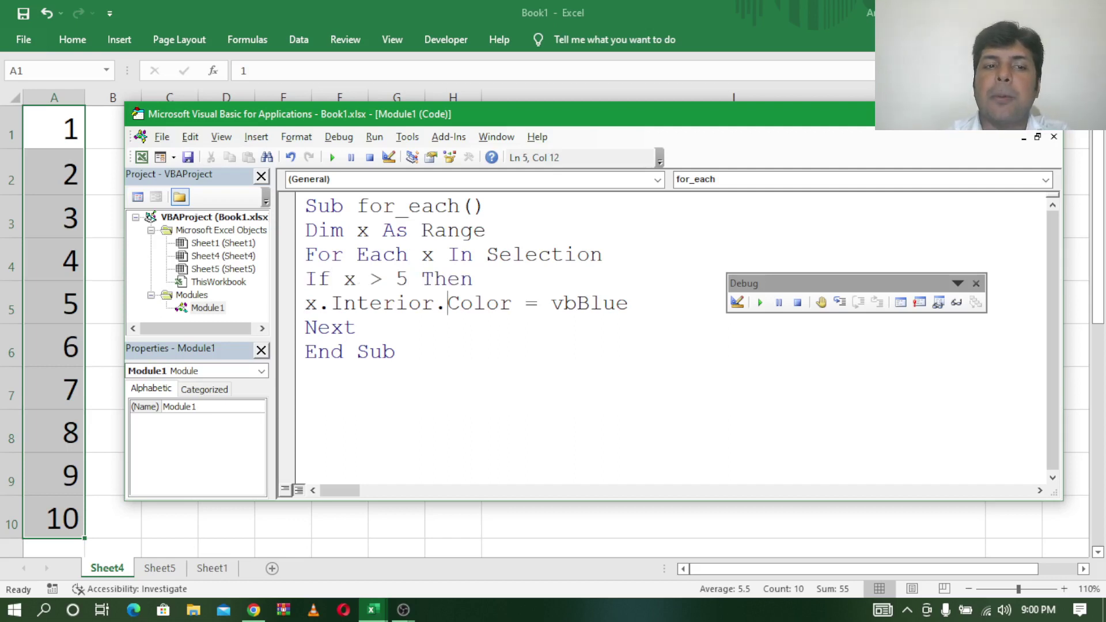
{"action": "key", "text": "Left"}
{"action": "key", "text": "Left"}
{"action": "key", "text": "Left"}
{"action": "key", "text": "Left"}
{"action": "key", "text": "Left"}
{"action": "key", "text": "Left"}
{"action": "key", "text": "Left"}
{"action": "key", "text": "Left"}
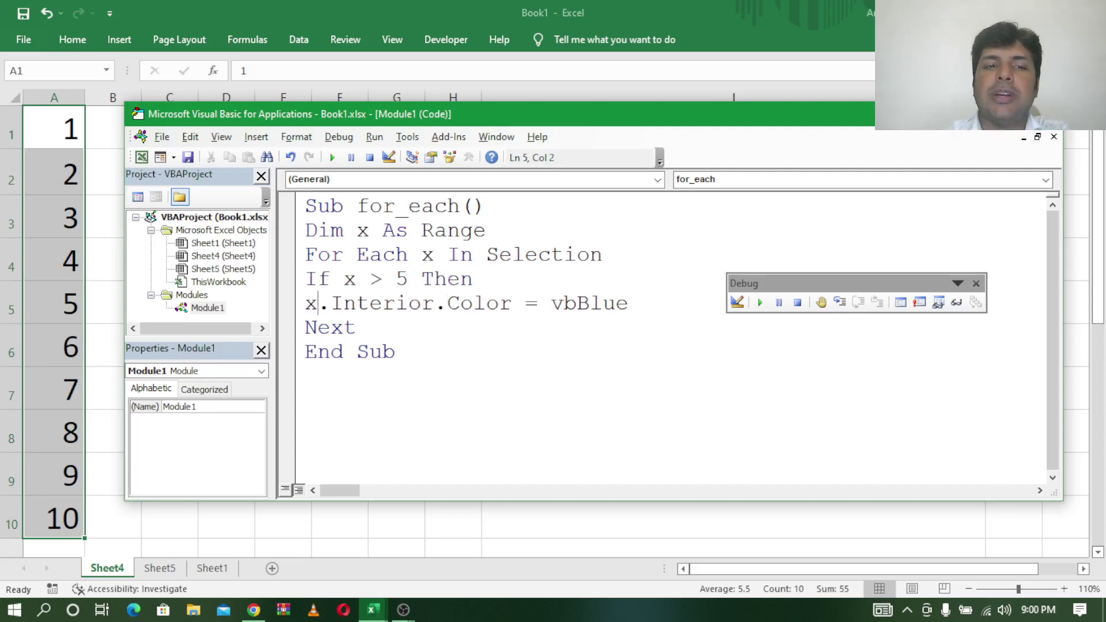
{"action": "key", "text": "Left"}
{"action": "key", "text": "Left"}
{"action": "key", "text": "Right"}
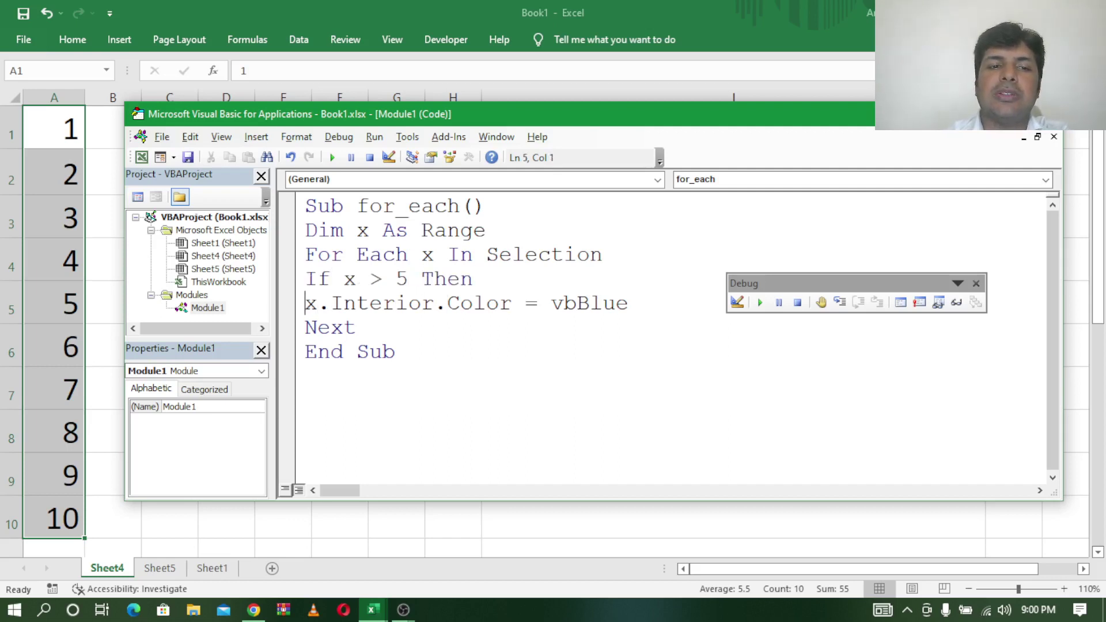
{"action": "key", "text": "Return"}
{"action": "key", "text": "BackSpace"}
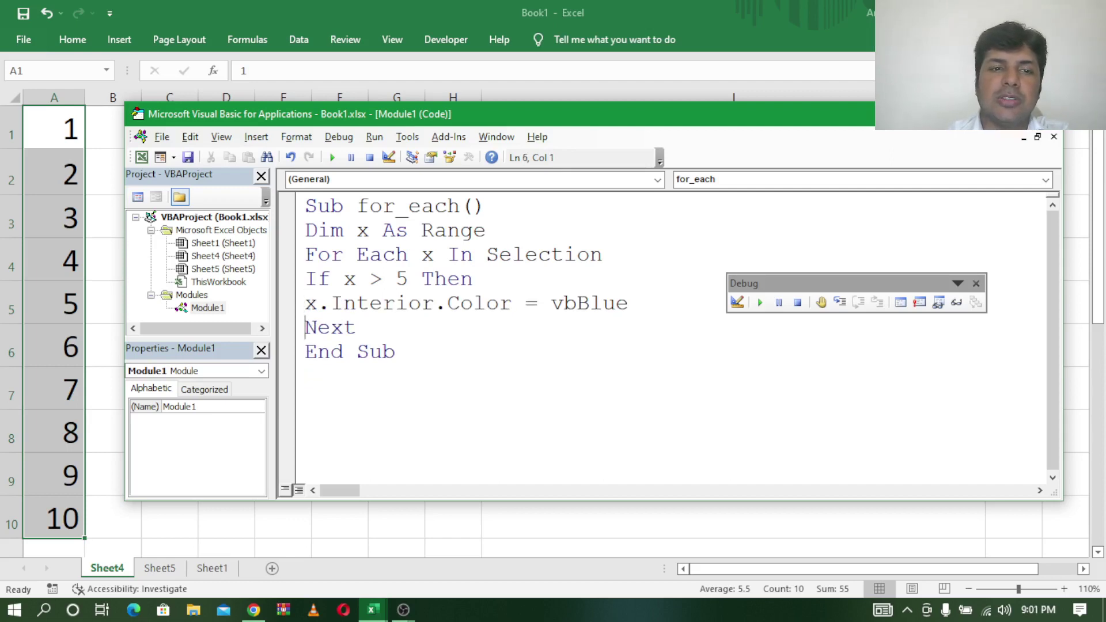
Add End If above Next to close the condition.
{"action": "key", "text": "Return"}
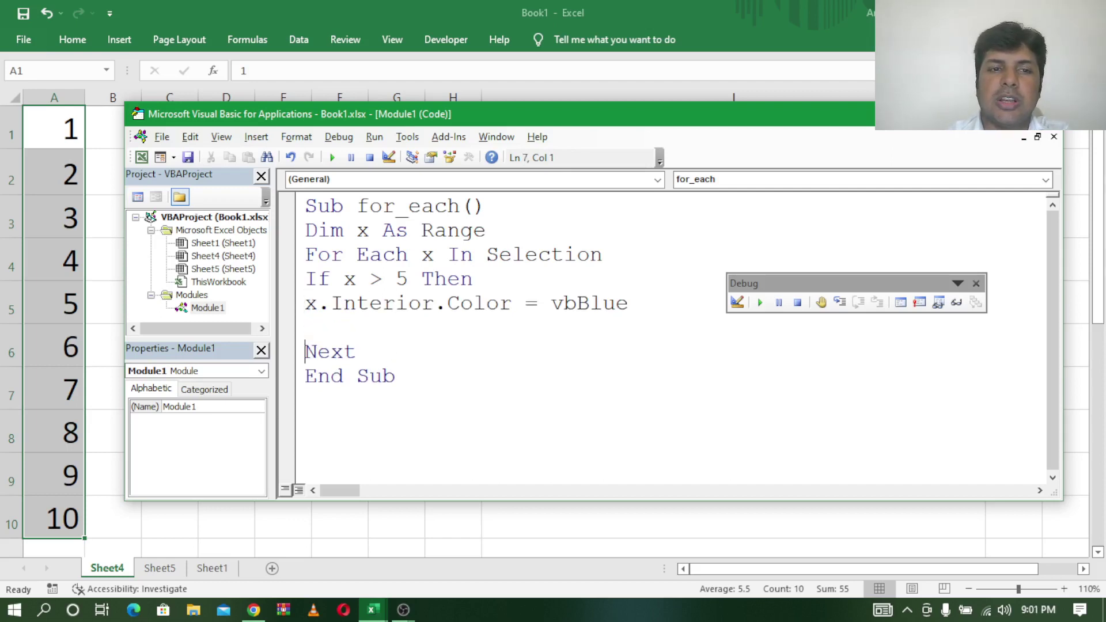
{"action": "type", "text": "en"}
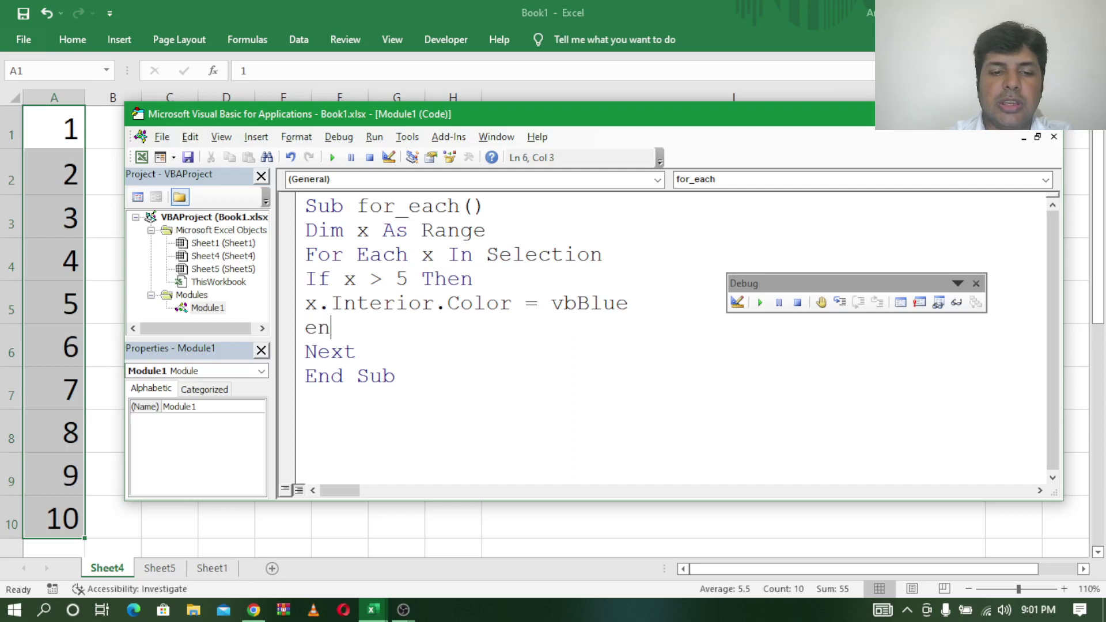
{"action": "type", "text": "d "}
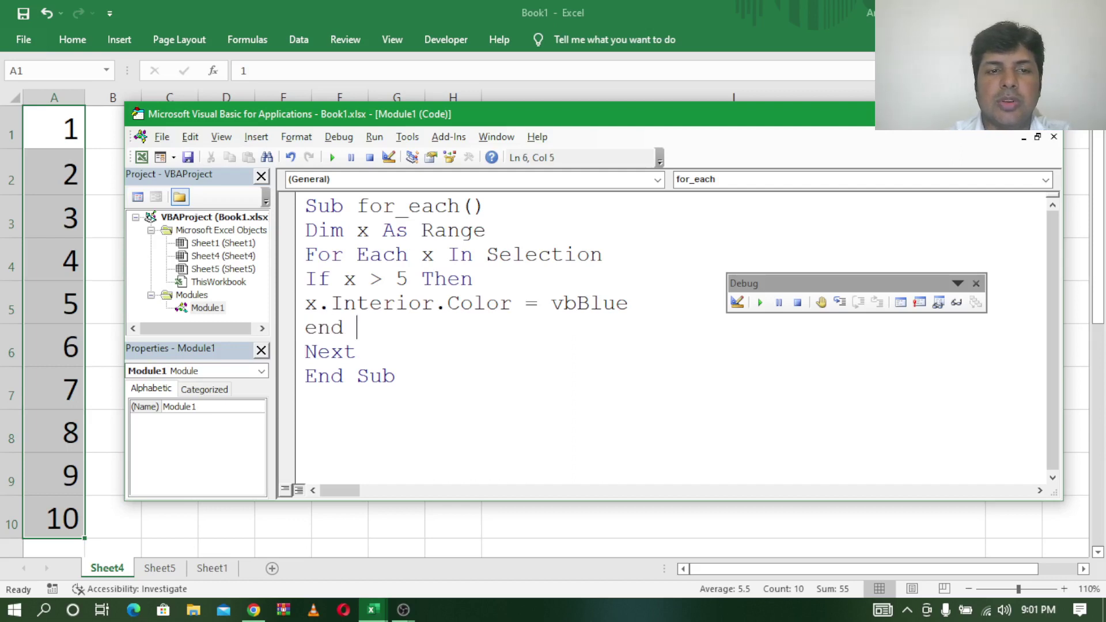
{"action": "type", "text": "if"}
{"action": "key", "text": "Return"}
{"action": "key", "text": "Delete"}
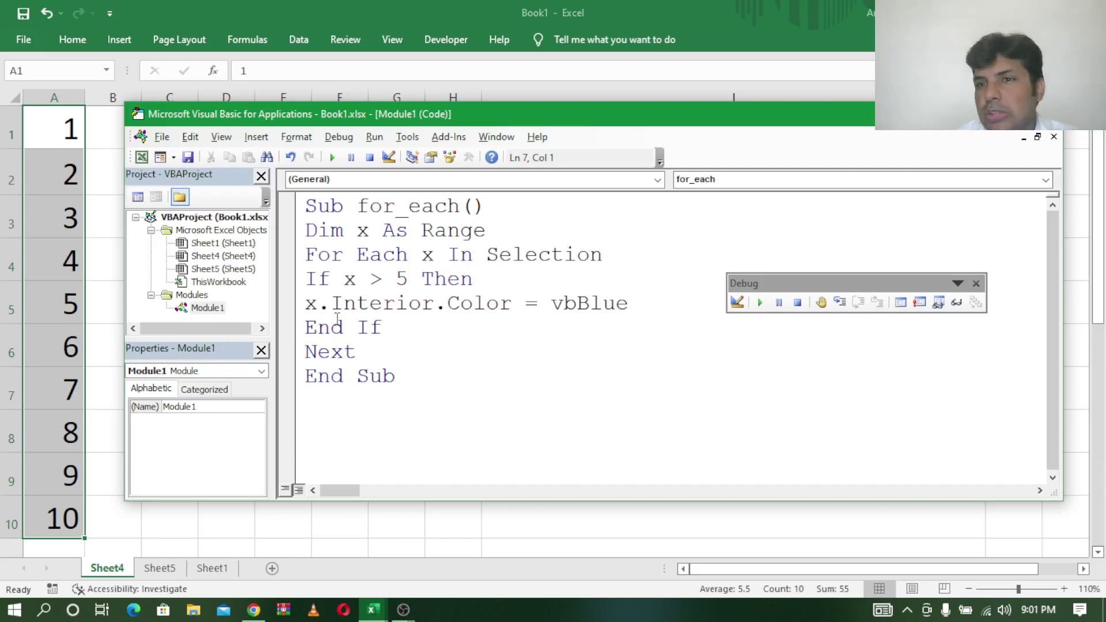
Step through the loop for values 1 to 5, skipping the colouring line each time.
{"action": "left_click", "coordinate": [840, 302]}
{"action": "left_click", "coordinate": [841, 303]}
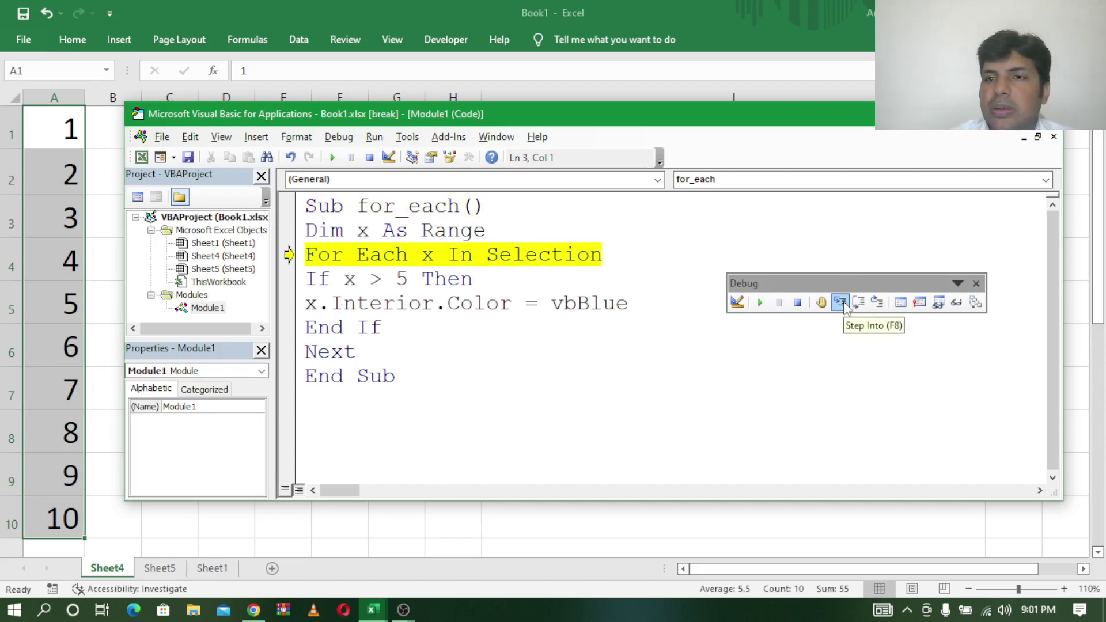
{"action": "left_click", "coordinate": [842, 304]}
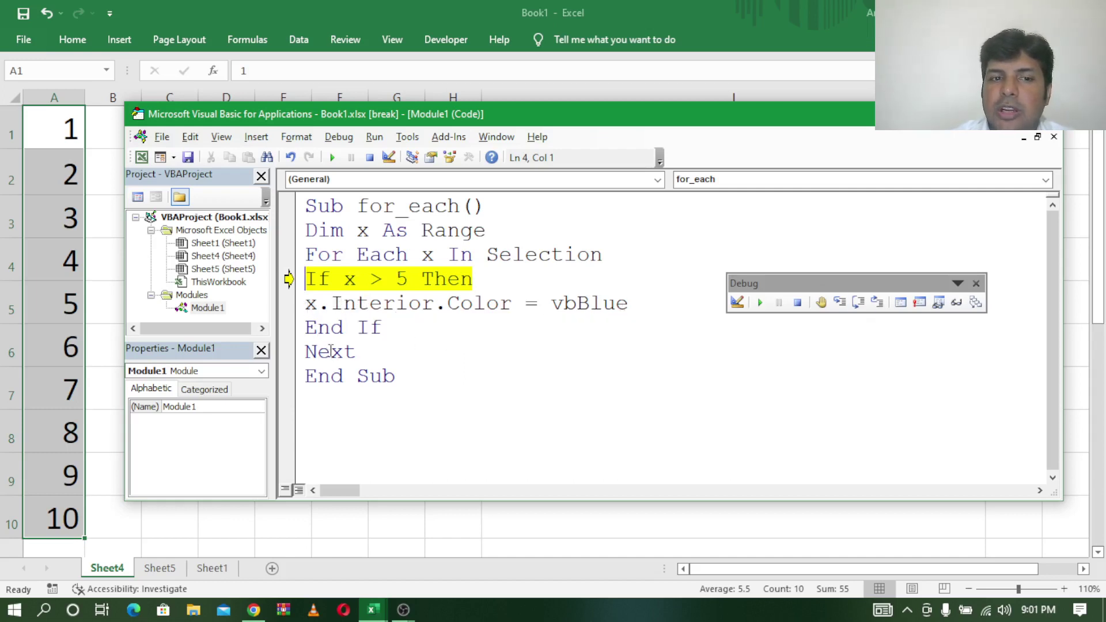
{"action": "left_click", "coordinate": [842, 309]}
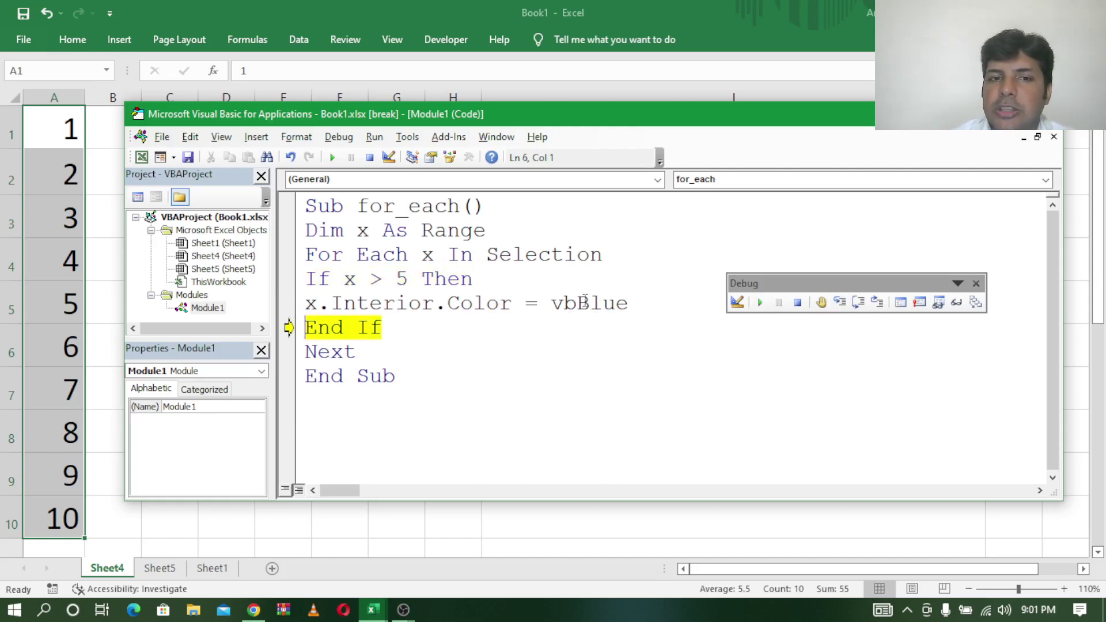
{"action": "left_click", "coordinate": [844, 308]}
{"action": "left_click", "coordinate": [845, 308]}
{"action": "left_click", "coordinate": [845, 308]}
{"action": "left_click", "coordinate": [844, 308]}
{"action": "left_click", "coordinate": [844, 308]}
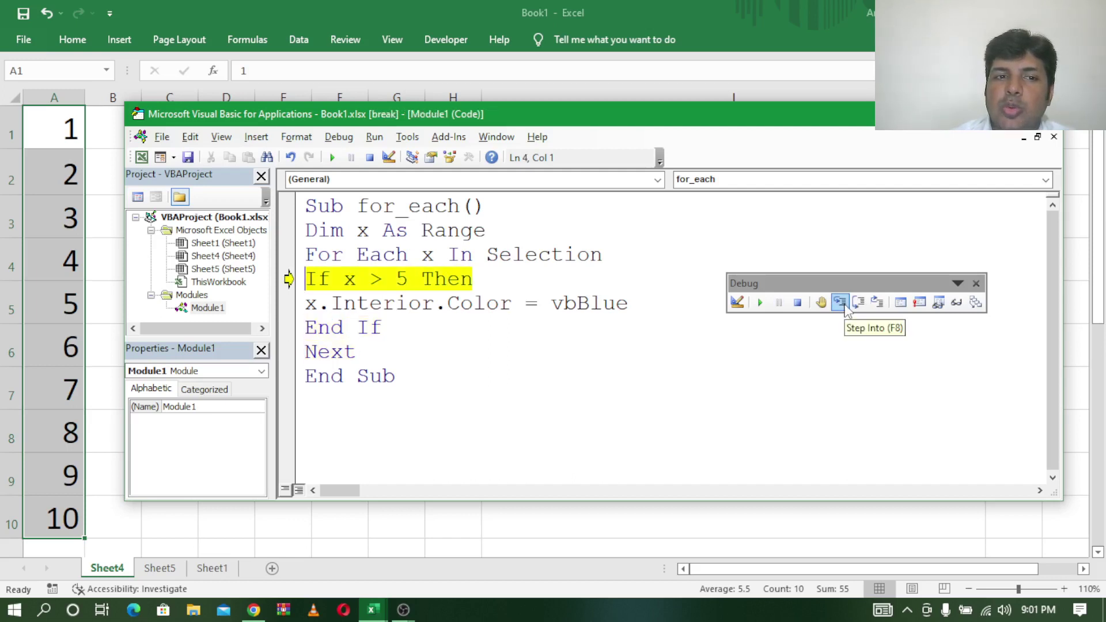
{"action": "left_click", "coordinate": [845, 308]}
{"action": "left_click", "coordinate": [844, 308]}
{"action": "left_click", "coordinate": [844, 308]}
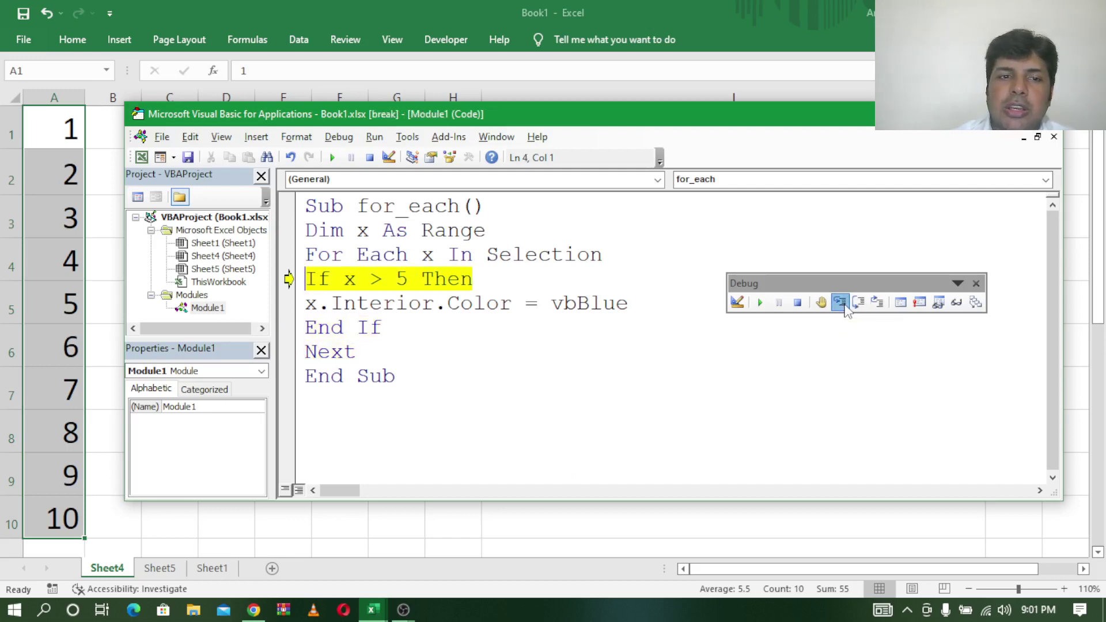
{"action": "left_click", "coordinate": [844, 308]}
{"action": "left_click", "coordinate": [845, 308]}
{"action": "left_click", "coordinate": [844, 308]}
{"action": "left_click", "coordinate": [845, 308]}
{"action": "left_click", "coordinate": [844, 308]}
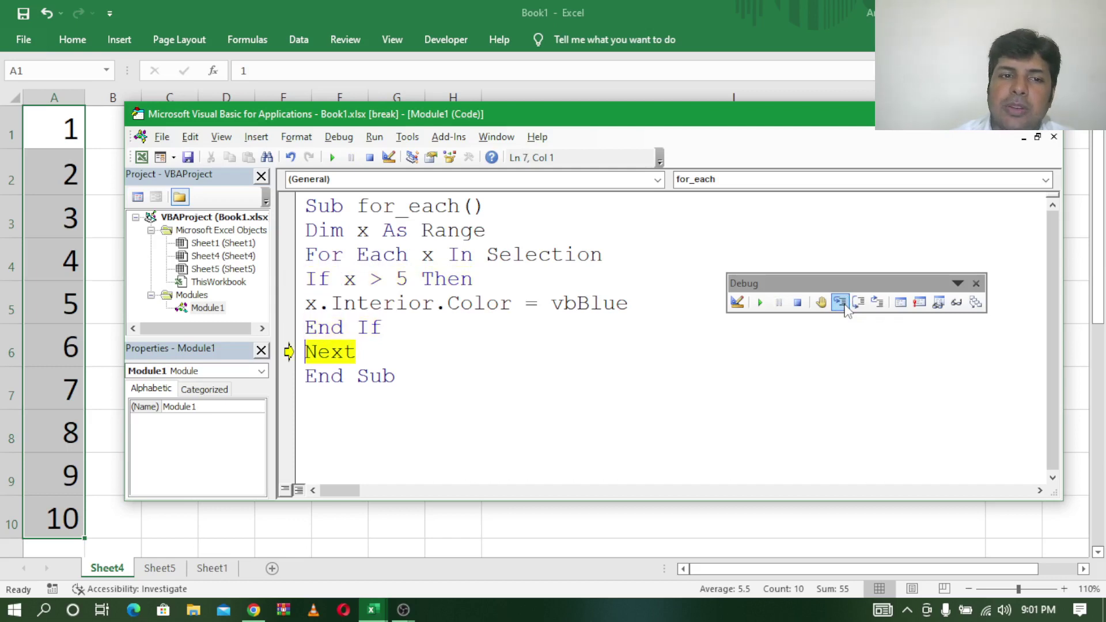
{"action": "left_click", "coordinate": [840, 302]}
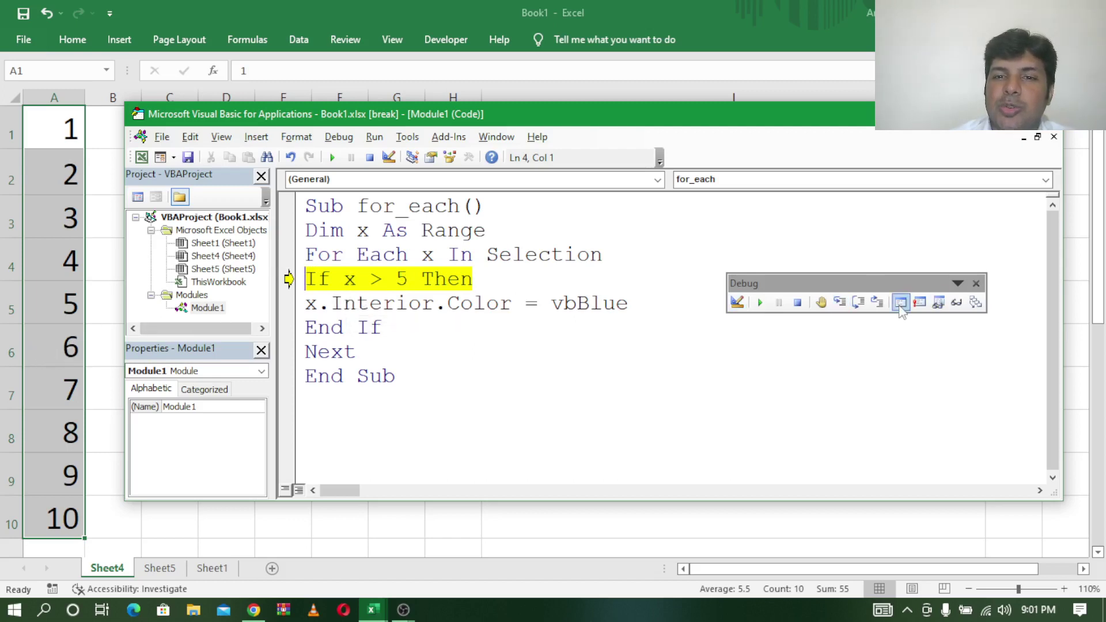
Step on to colour A6 through A10 blue, finish the macro, and select the blue cells.
{"action": "left_click", "coordinate": [840, 303]}
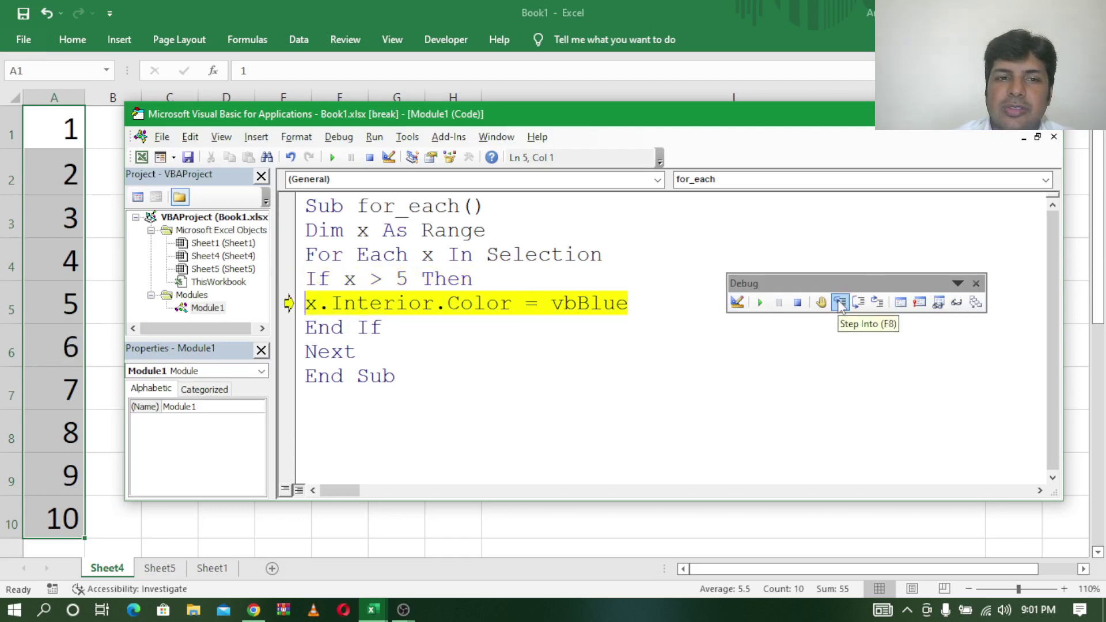
{"action": "left_click", "coordinate": [839, 303]}
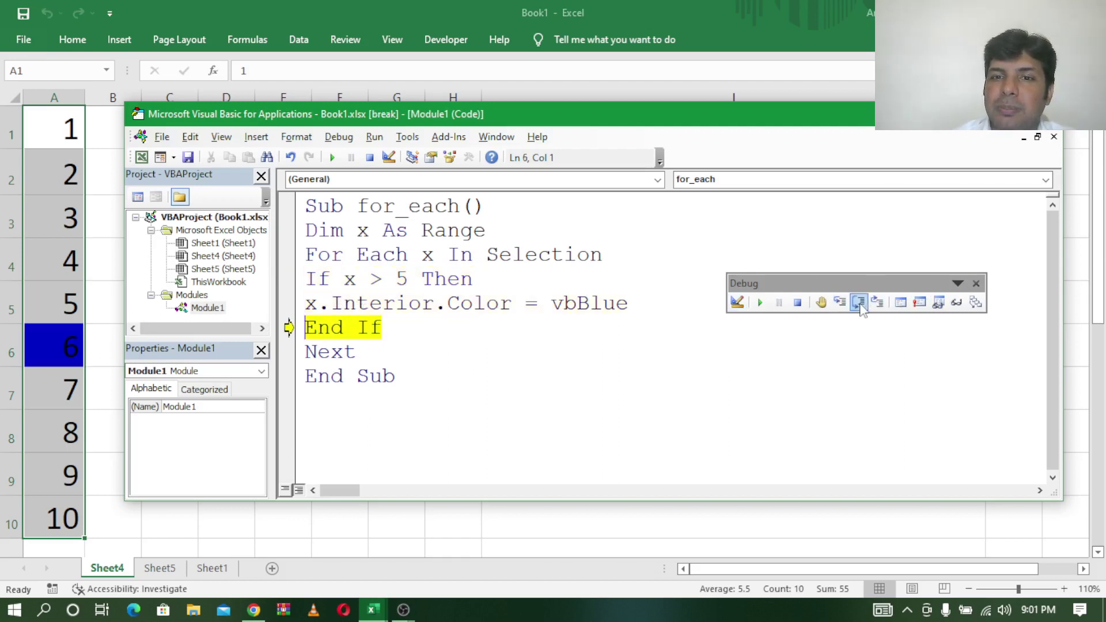
{"action": "left_click", "coordinate": [840, 302]}
{"action": "left_click", "coordinate": [840, 303]}
{"action": "left_click", "coordinate": [840, 302]}
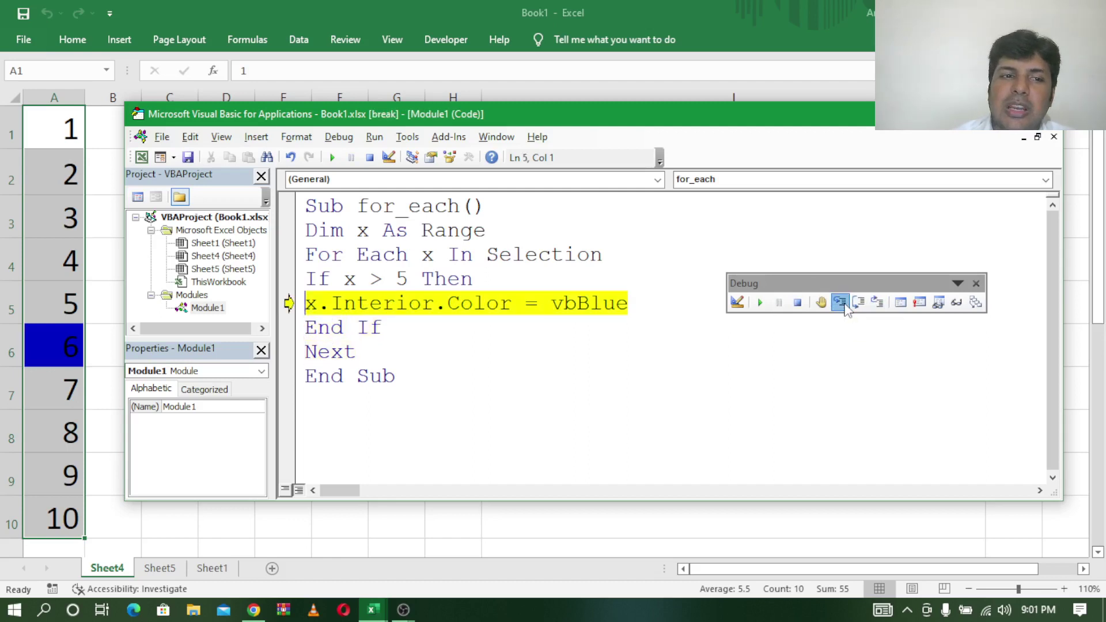
{"action": "left_click", "coordinate": [840, 303]}
{"action": "left_click", "coordinate": [840, 302]}
{"action": "left_click", "coordinate": [840, 303]}
{"action": "double_click", "coordinate": [840, 302]}
{"action": "double_click", "coordinate": [839, 303]}
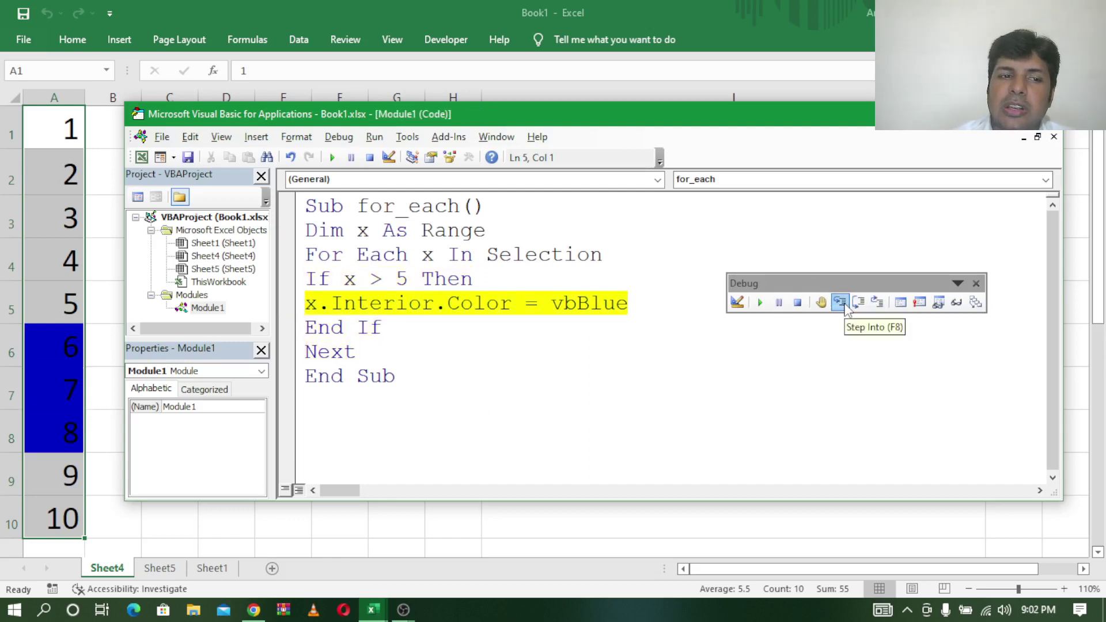
{"action": "double_click", "coordinate": [840, 302]}
{"action": "left_click", "coordinate": [839, 302]}
{"action": "left_click", "coordinate": [840, 302]}
{"action": "left_click", "coordinate": [840, 302]}
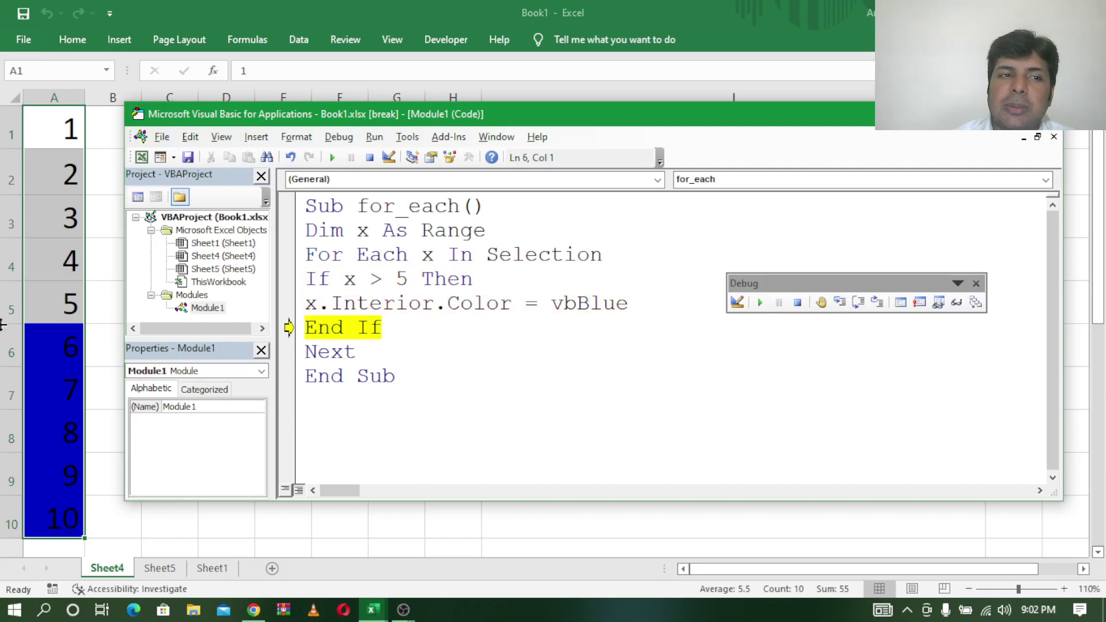
{"action": "left_click", "coordinate": [839, 302]}
{"action": "left_click", "coordinate": [839, 302]}
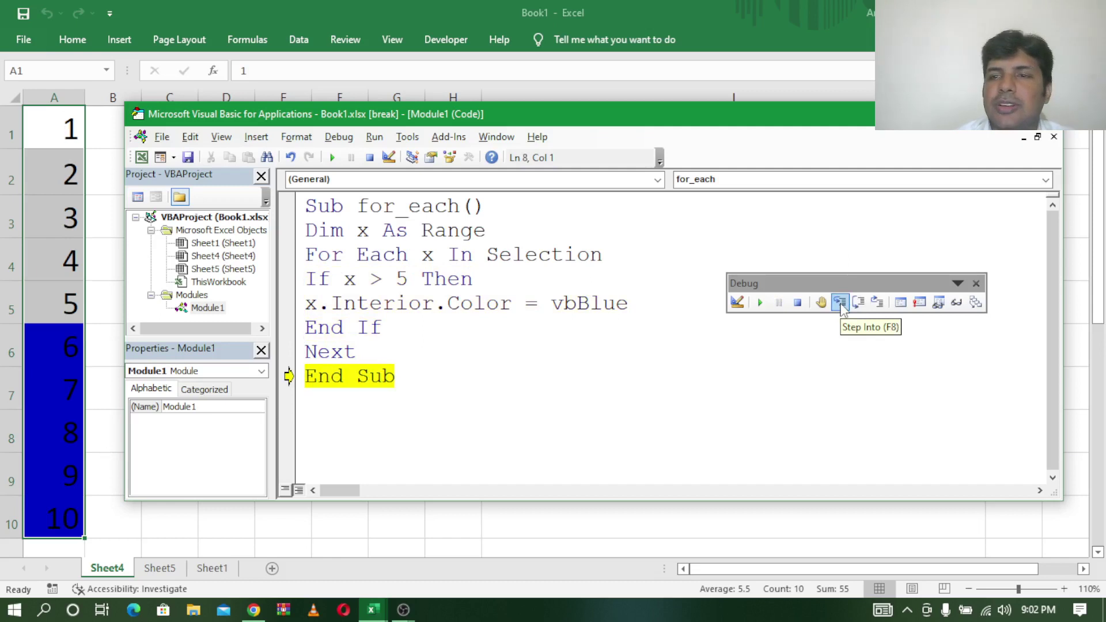
{"action": "left_click", "coordinate": [839, 302]}
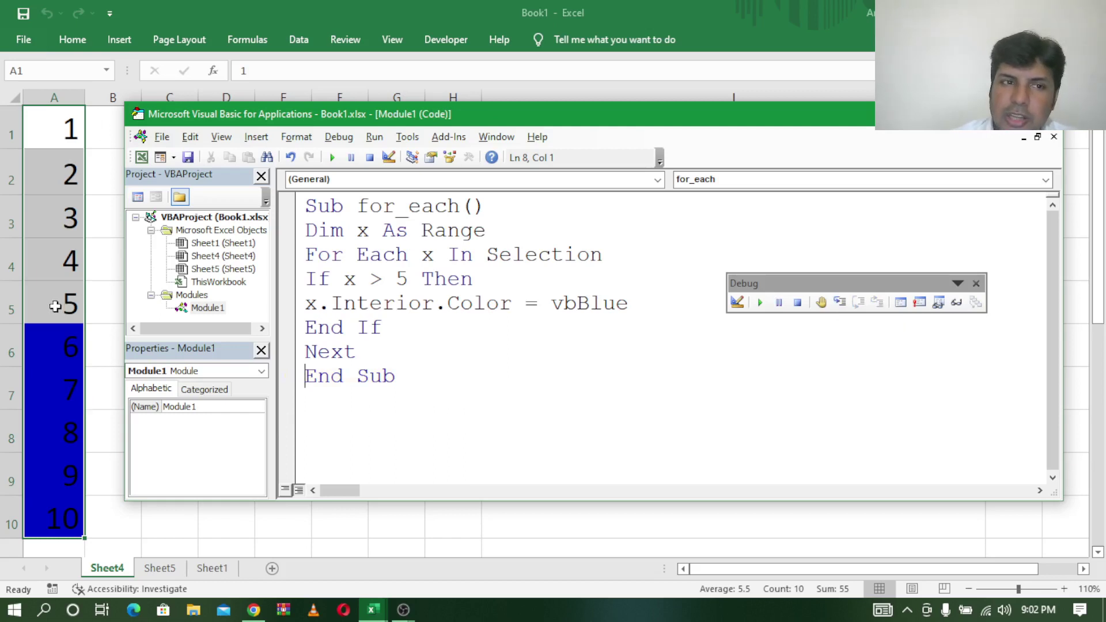
{"action": "left_click", "coordinate": [55, 378]}
{"action": "left_click_drag", "start_coordinate": [76, 371], "coordinate": [65, 516]}
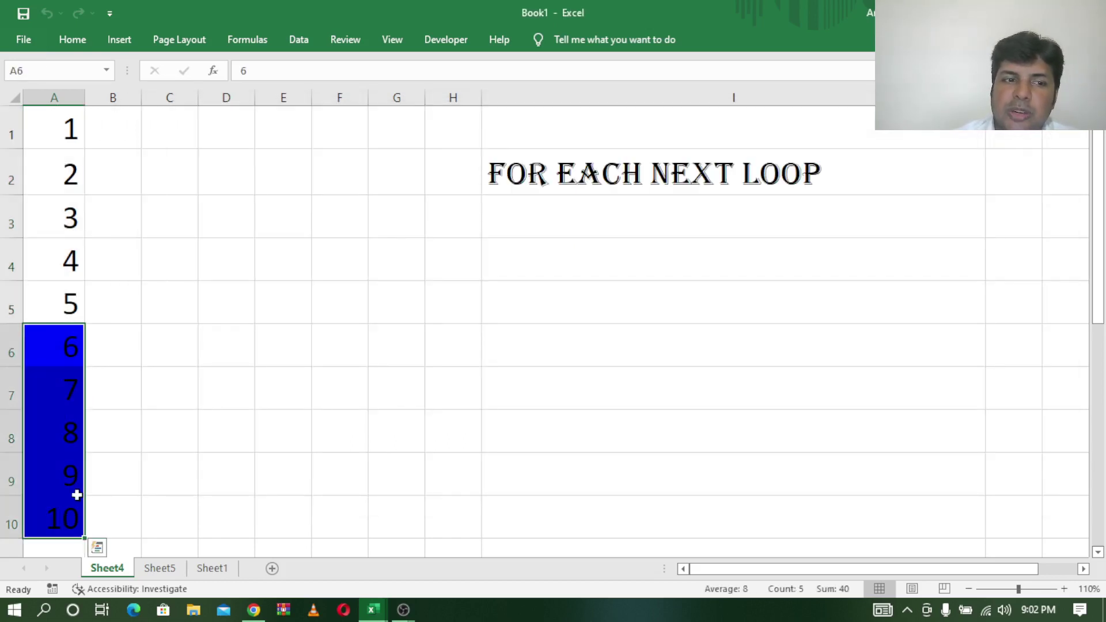
Undo the blue fill on A6:A10 and return to the VBA code editor.
{"action": "left_click", "coordinate": [75, 40]}
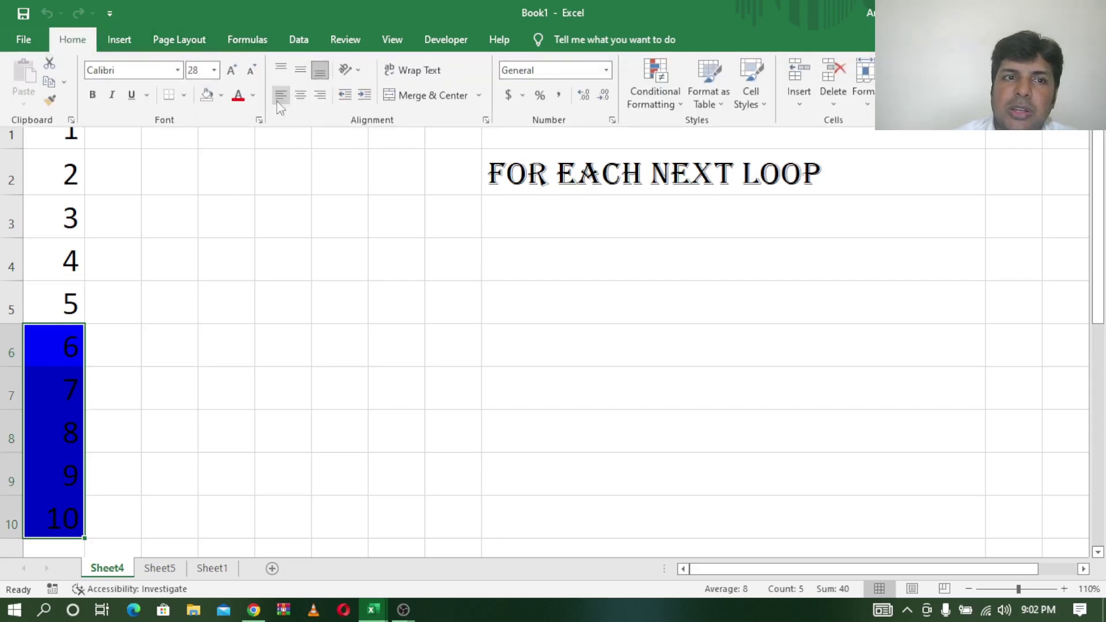
{"action": "left_click", "coordinate": [207, 95]}
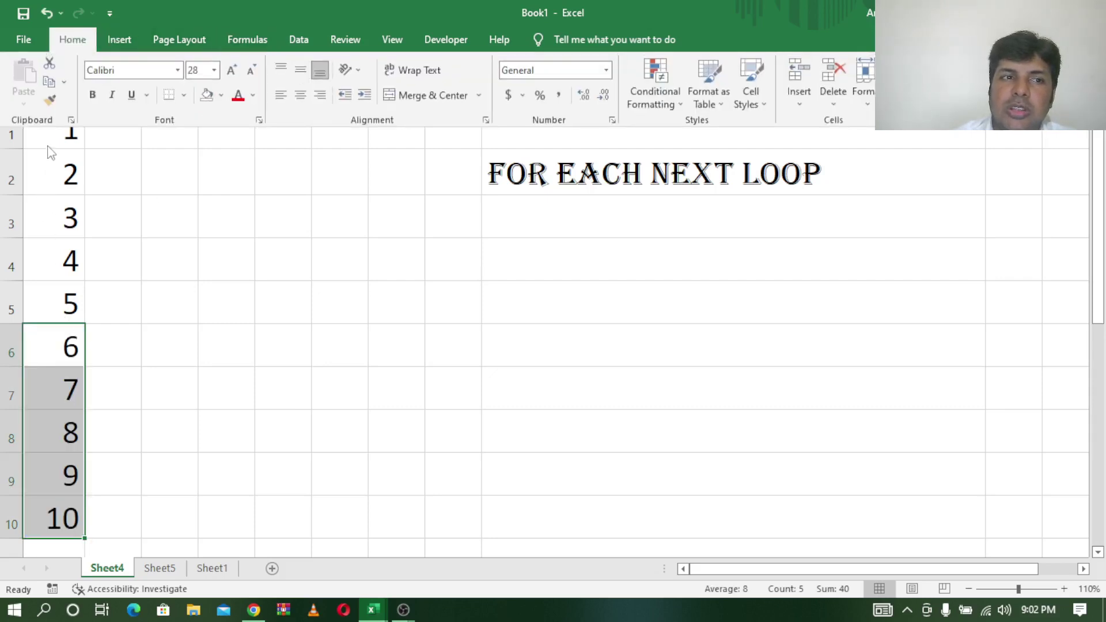
{"action": "left_click", "coordinate": [374, 616]}
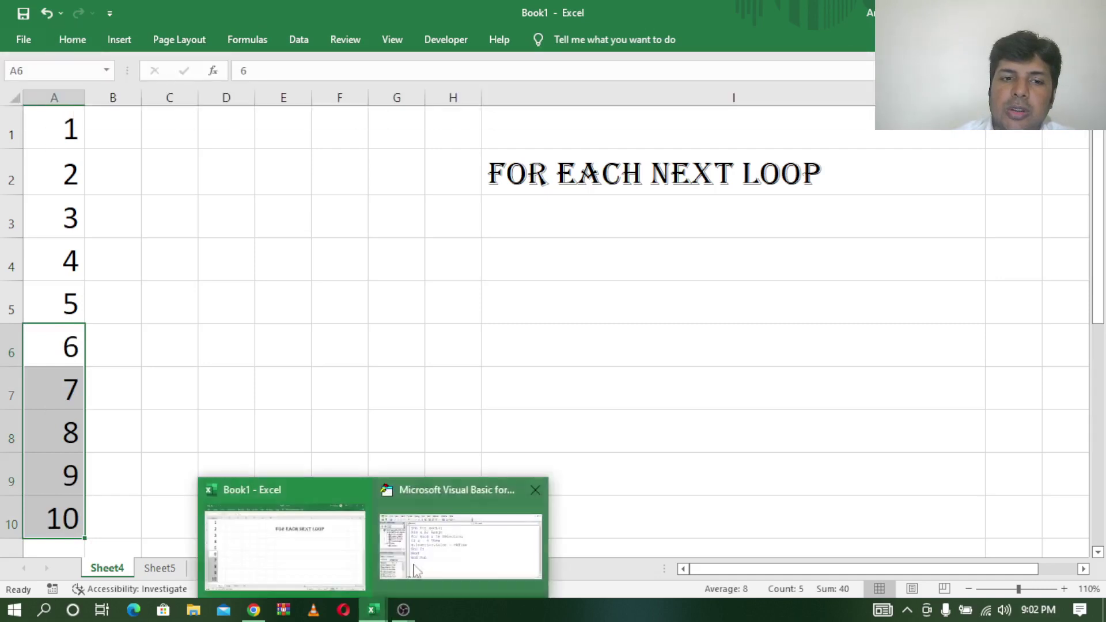
{"action": "left_click", "coordinate": [444, 547]}
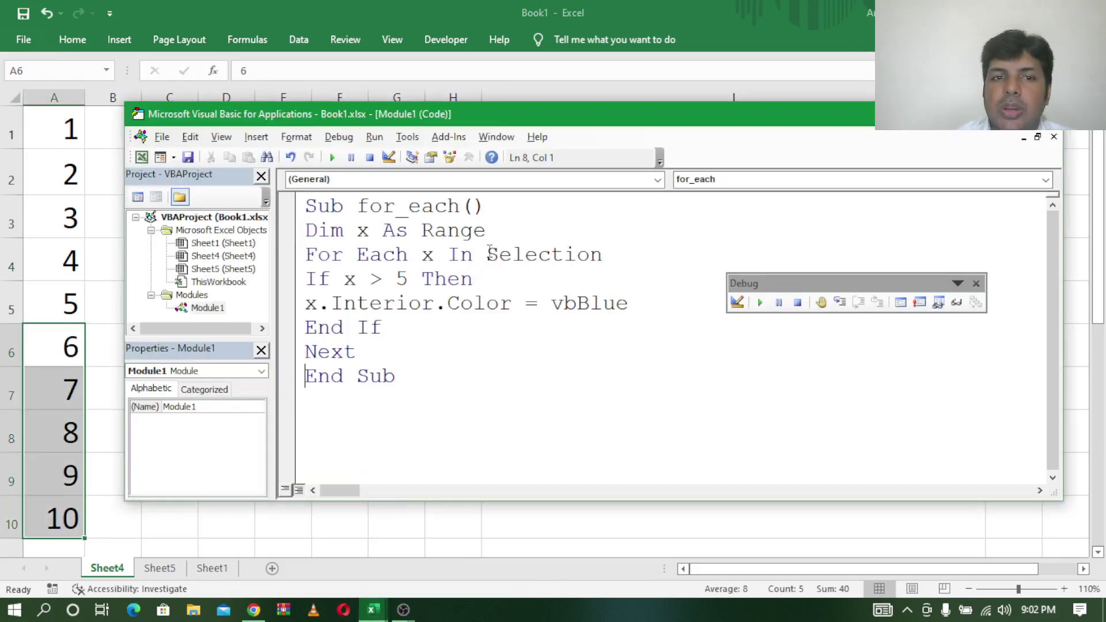
Replace Selection with range("a1:a10") on line 3 and run the macro to recolour A6:A10 blue.
{"action": "left_click_drag", "start_coordinate": [487, 254], "coordinate": [605, 257]}
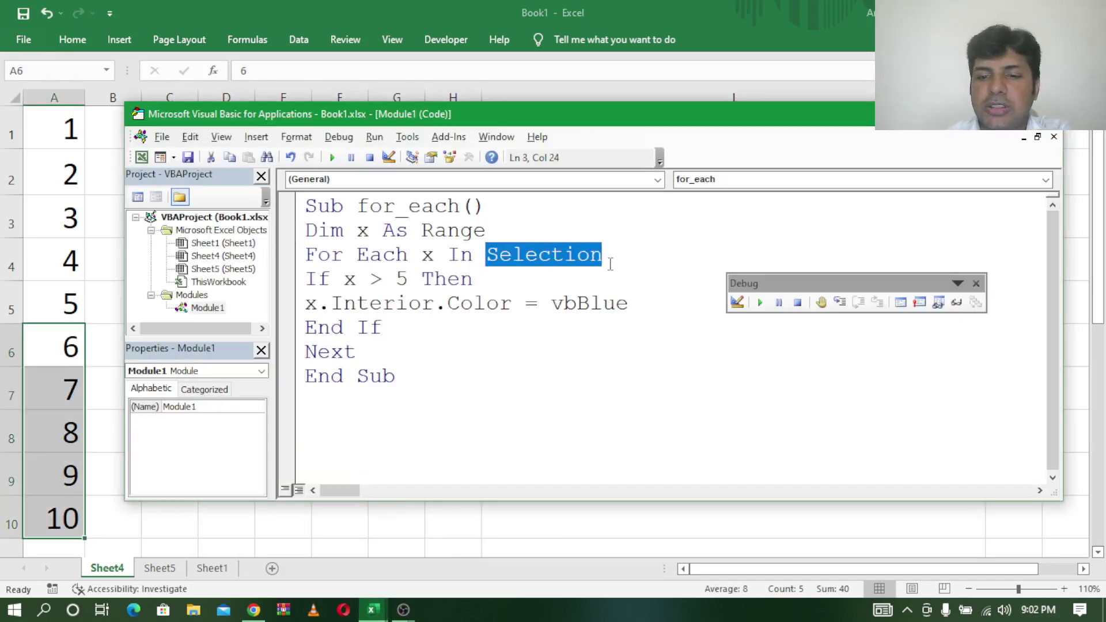
{"action": "key", "text": "Delete"}
{"action": "type", "text": "rang"}
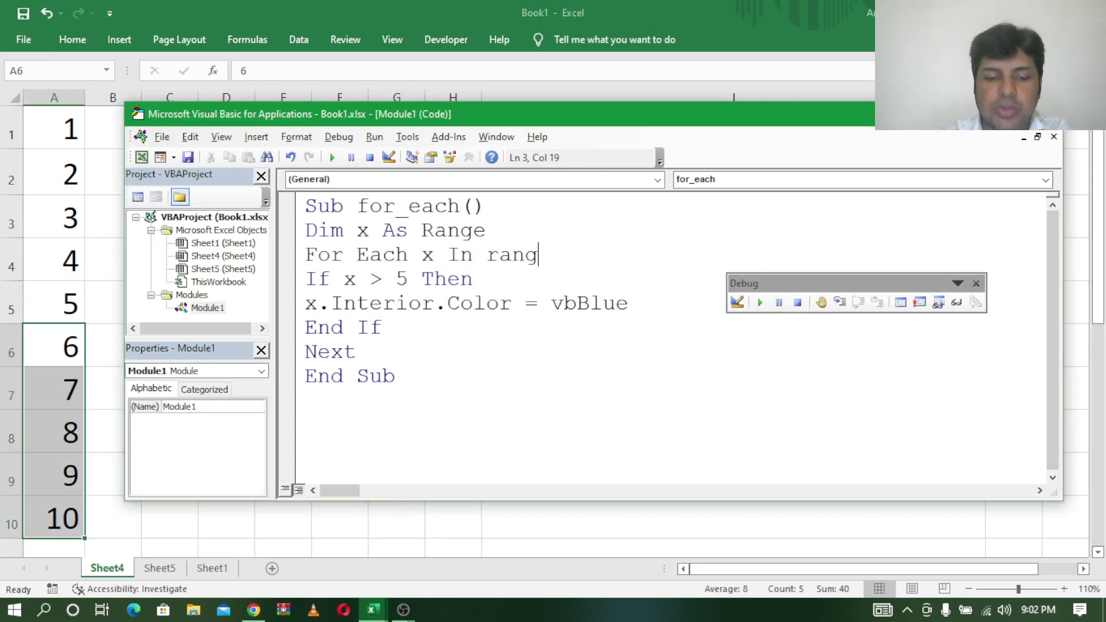
{"action": "type", "text": "e"}
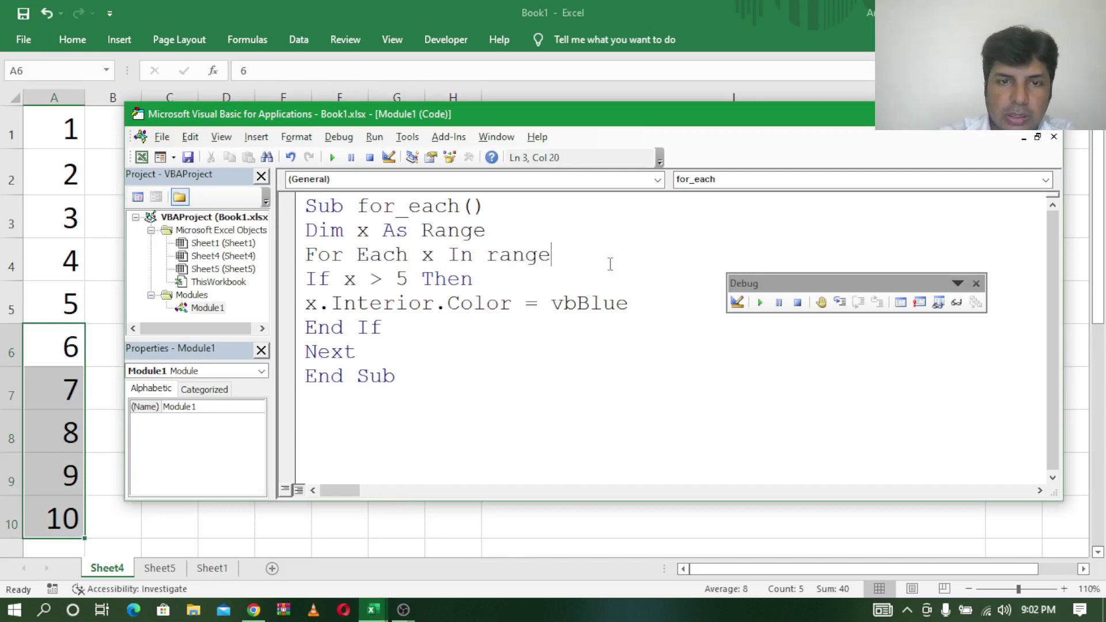
{"action": "type", "text": "(\""}
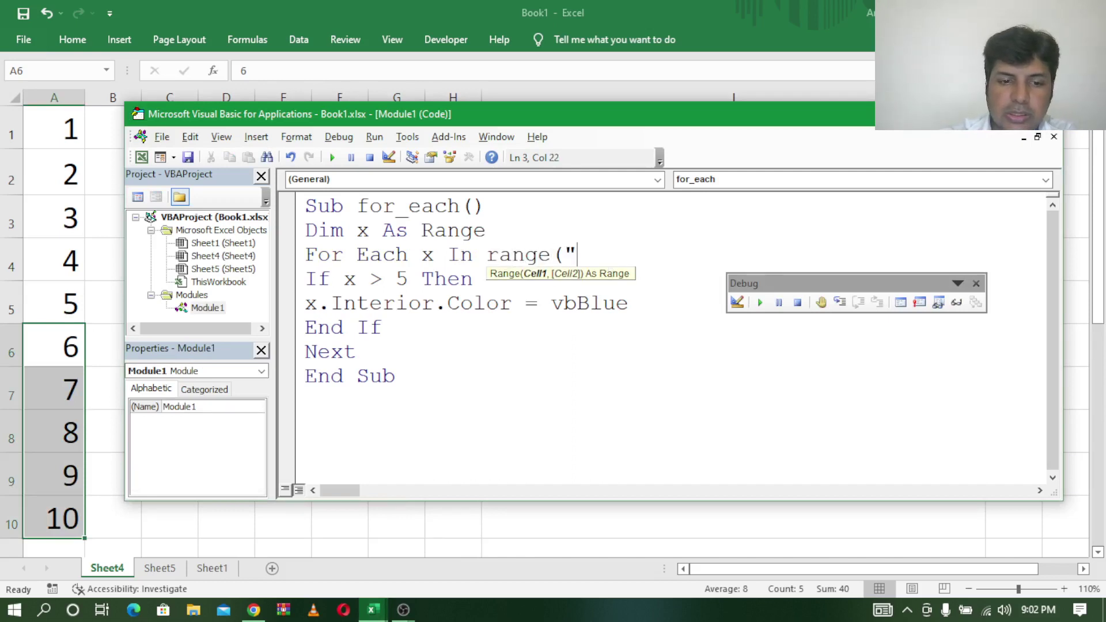
{"action": "type", "text": "a1:"}
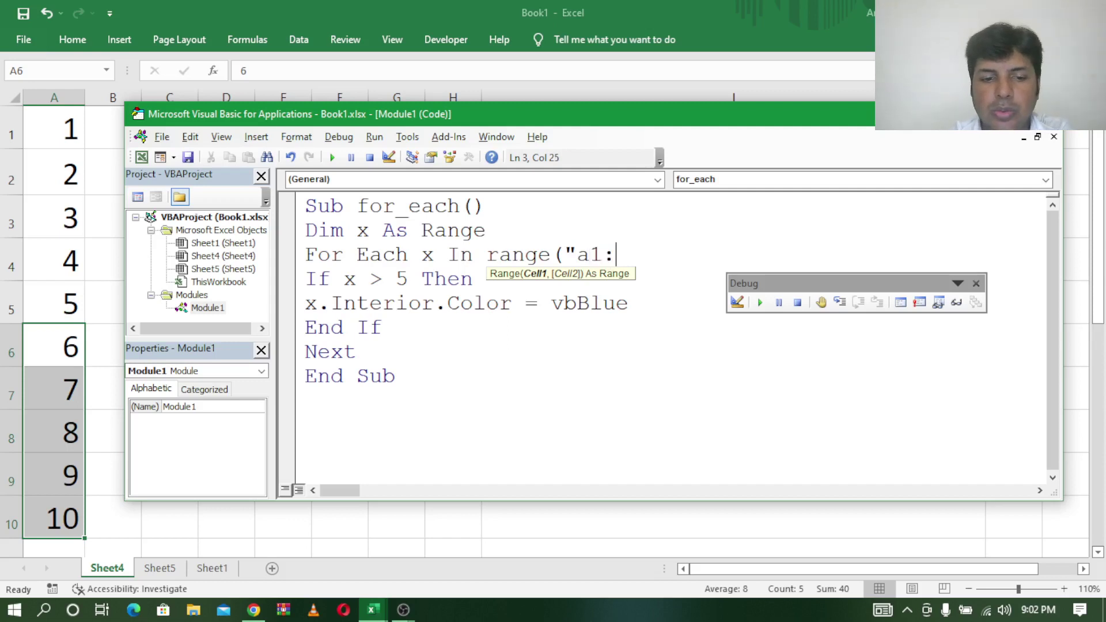
{"action": "type", "text": "a10"}
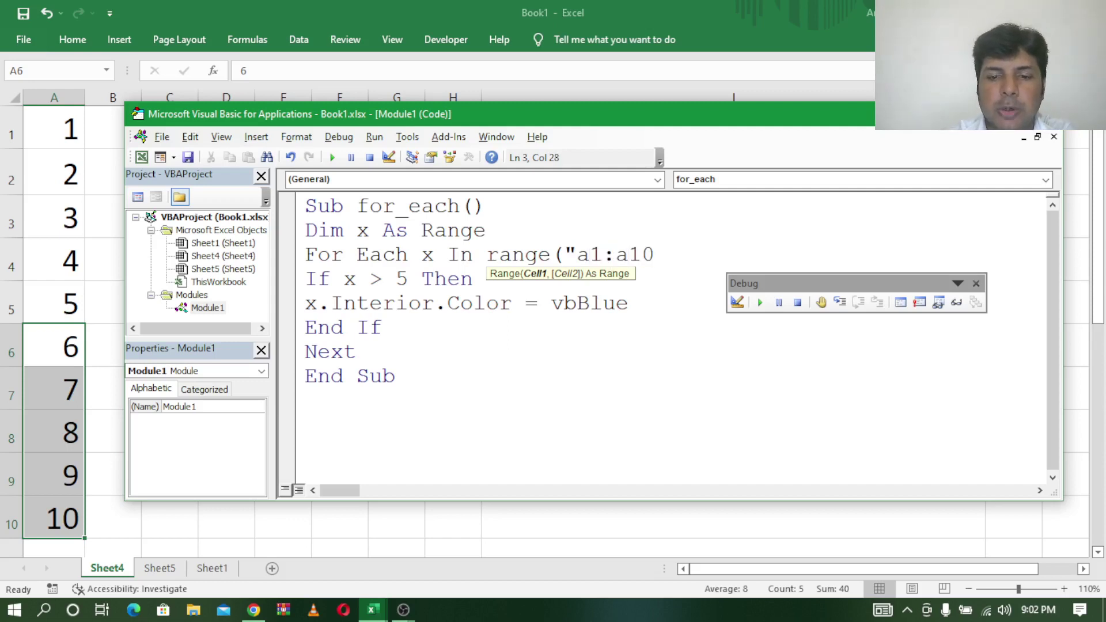
{"action": "type", "text": "\")"}
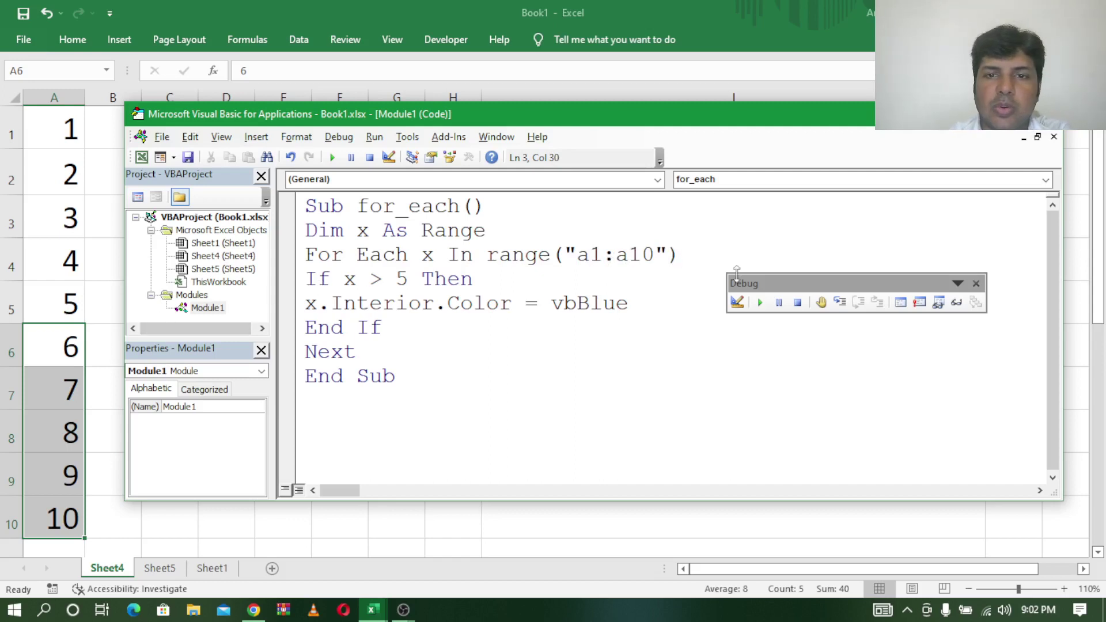
{"action": "left_click", "coordinate": [759, 302]}
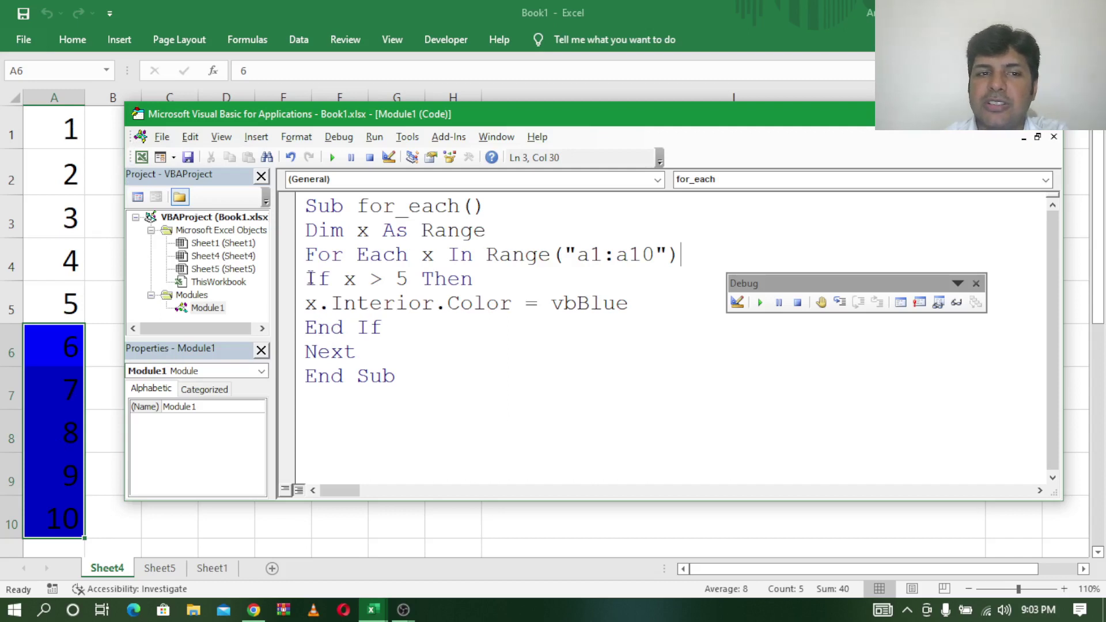
{"action": "left_click_drag", "start_coordinate": [306, 279], "coordinate": [404, 325]}
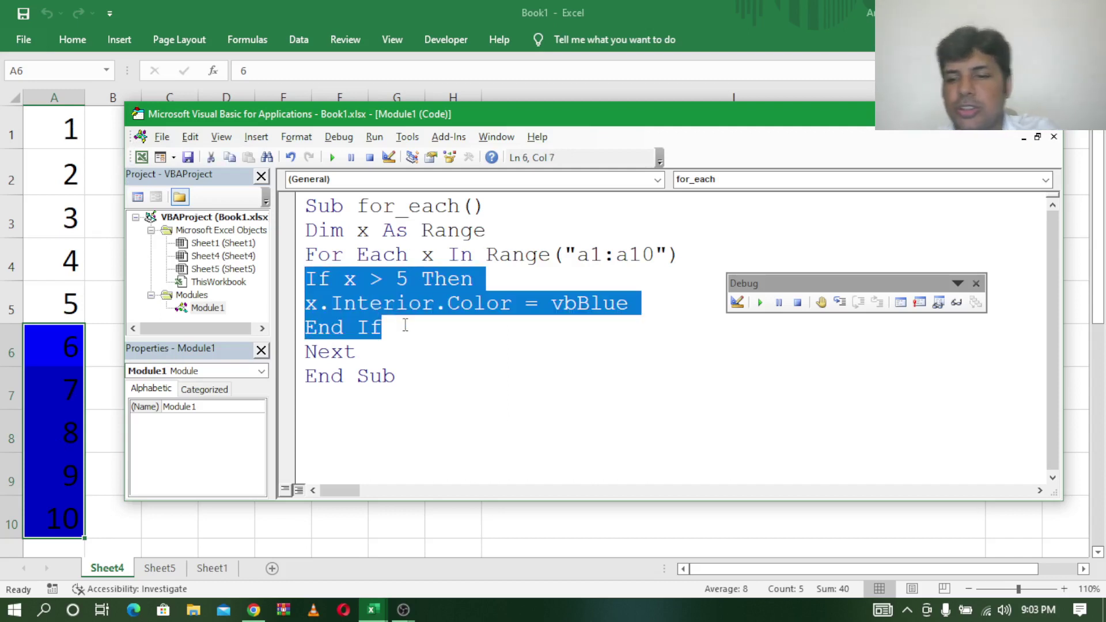
Swap the If block for msgbox(x) and run the macro, which shows 1.
{"action": "key", "text": "Delete"}
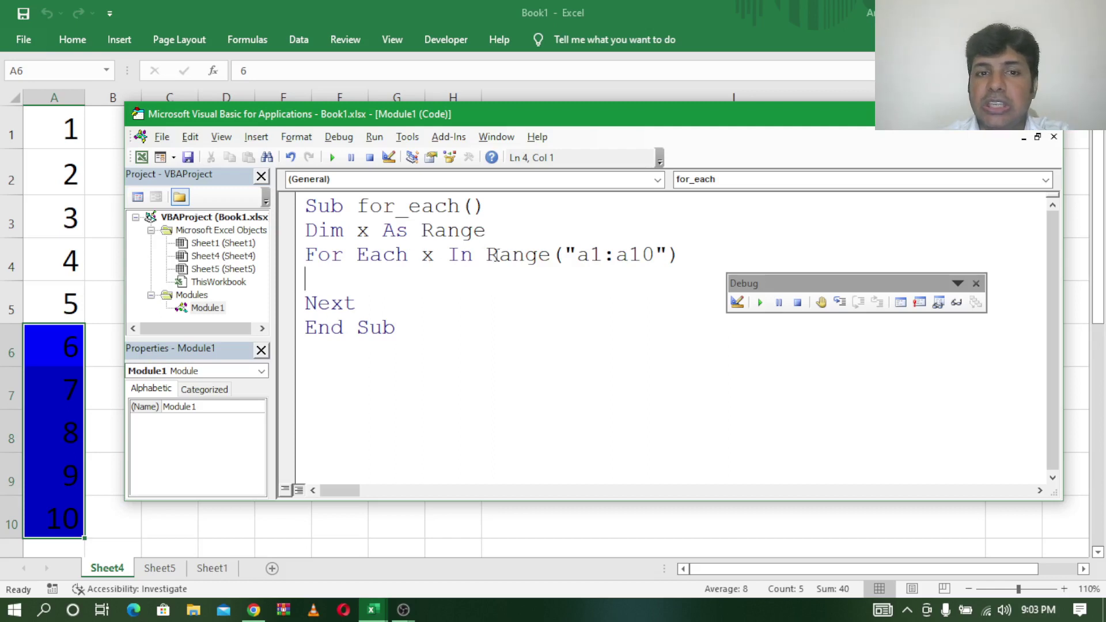
{"action": "type", "text": "m"}
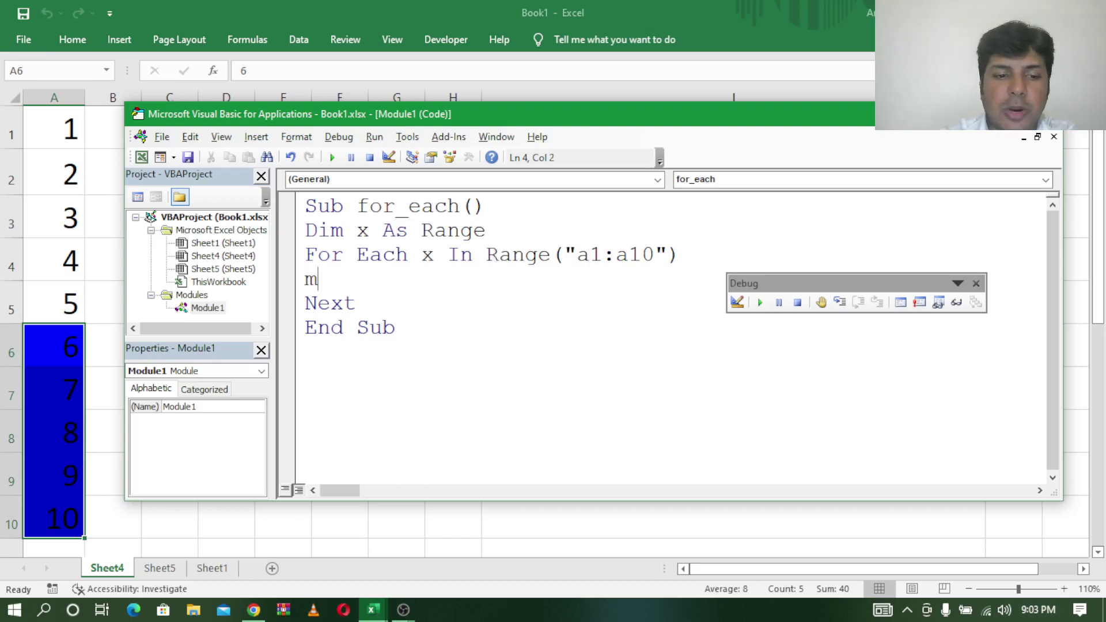
{"action": "type", "text": "sg"}
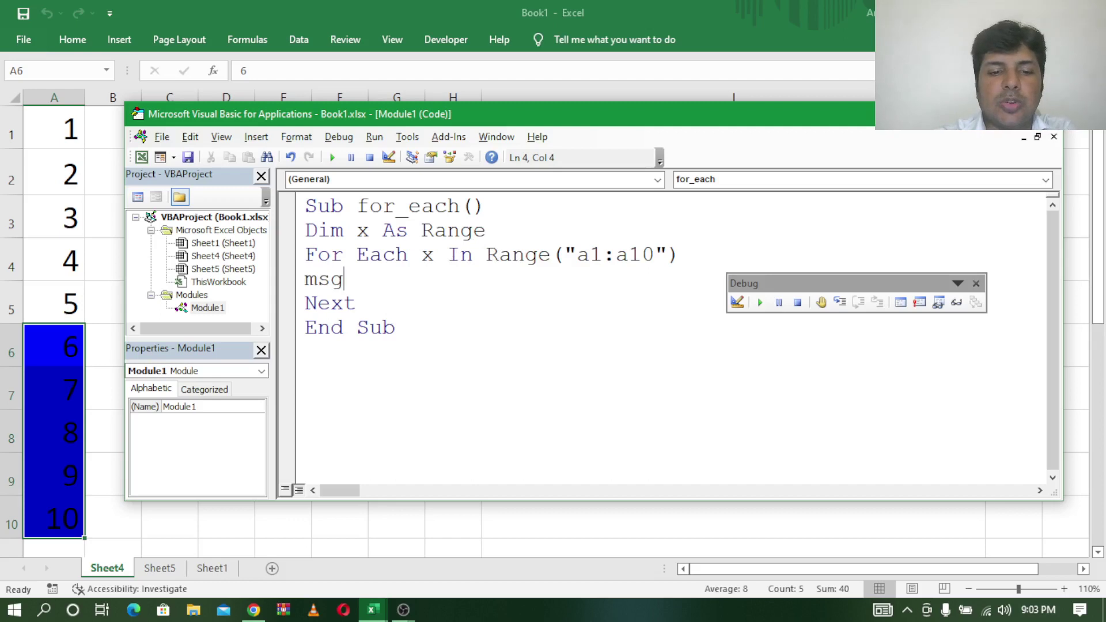
{"action": "type", "text": "box"}
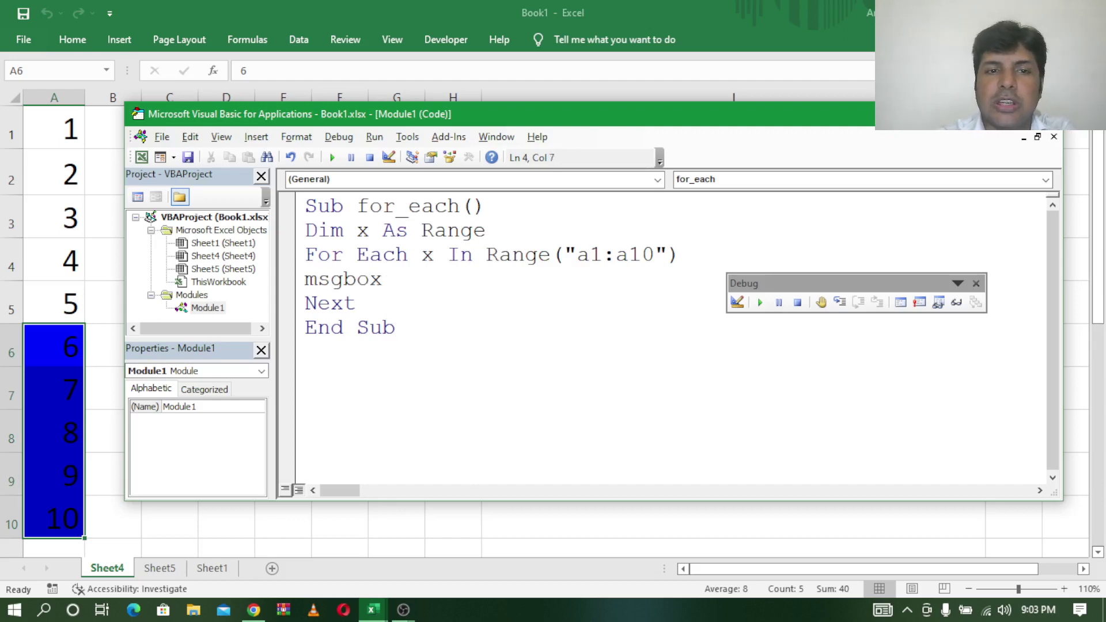
{"action": "type", "text": "("}
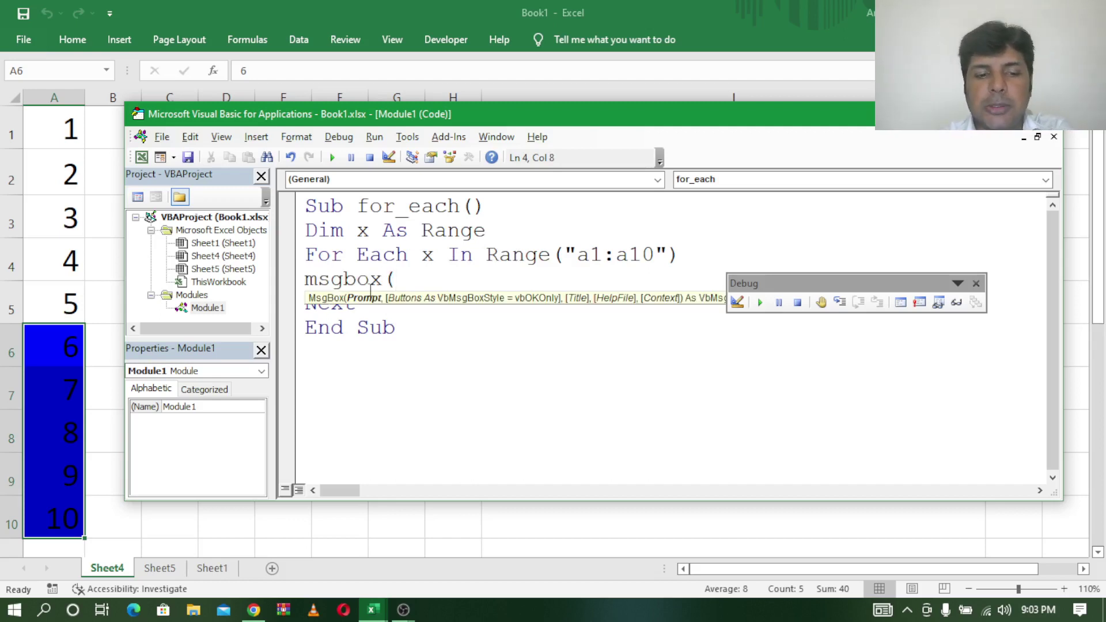
{"action": "type", "text": "x)"}
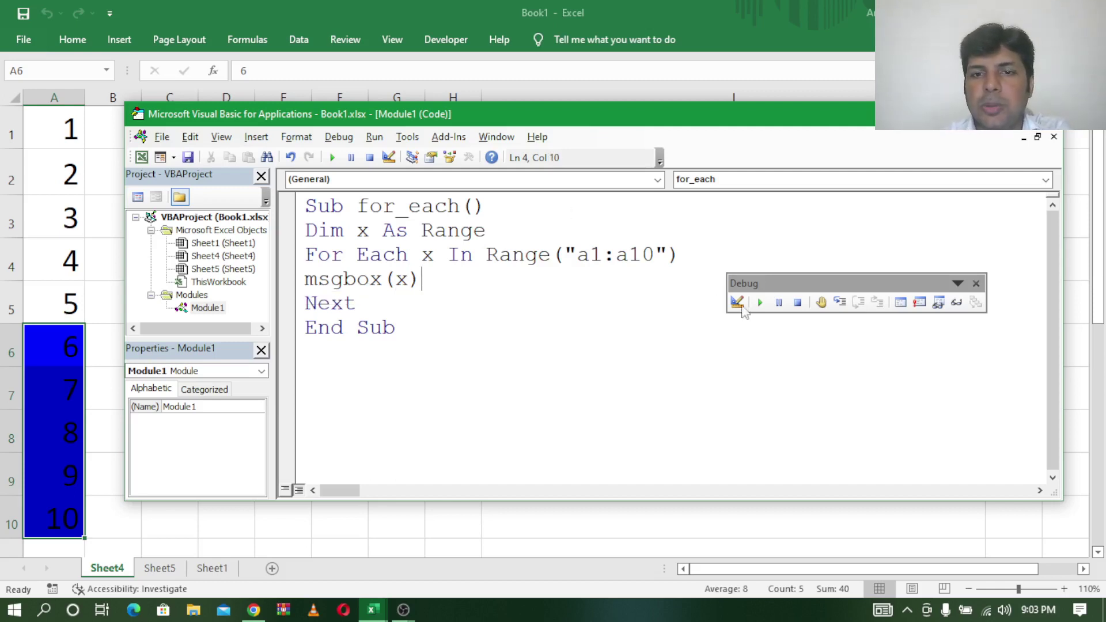
{"action": "left_click", "coordinate": [761, 303]}
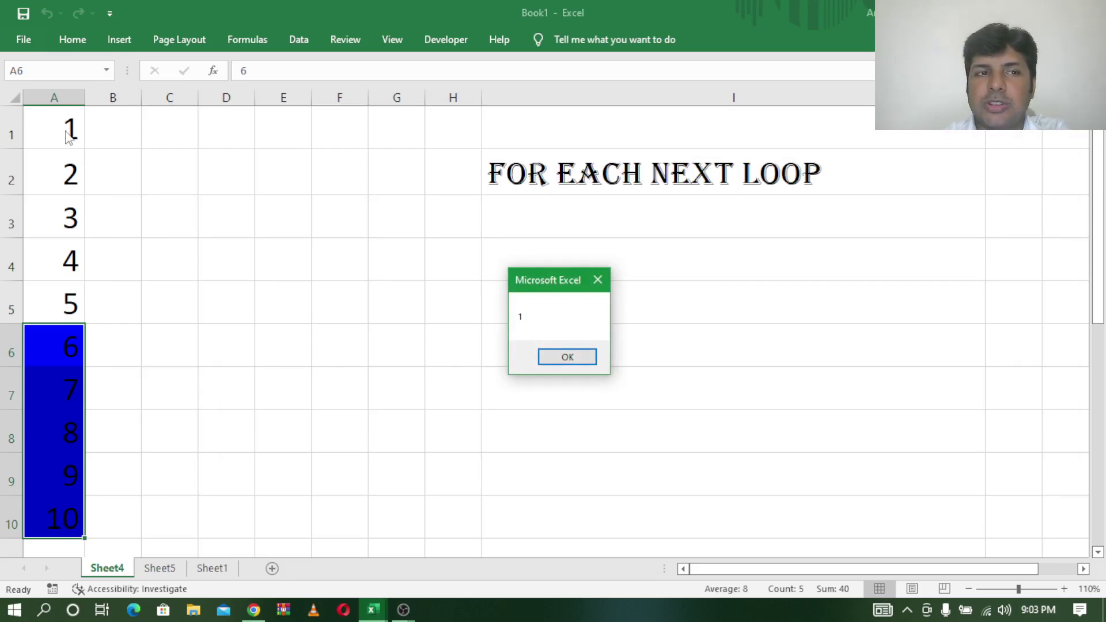
Dismiss the ten messages showing values 1 through 10 until the macro finishes.
{"action": "left_click", "coordinate": [564, 358]}
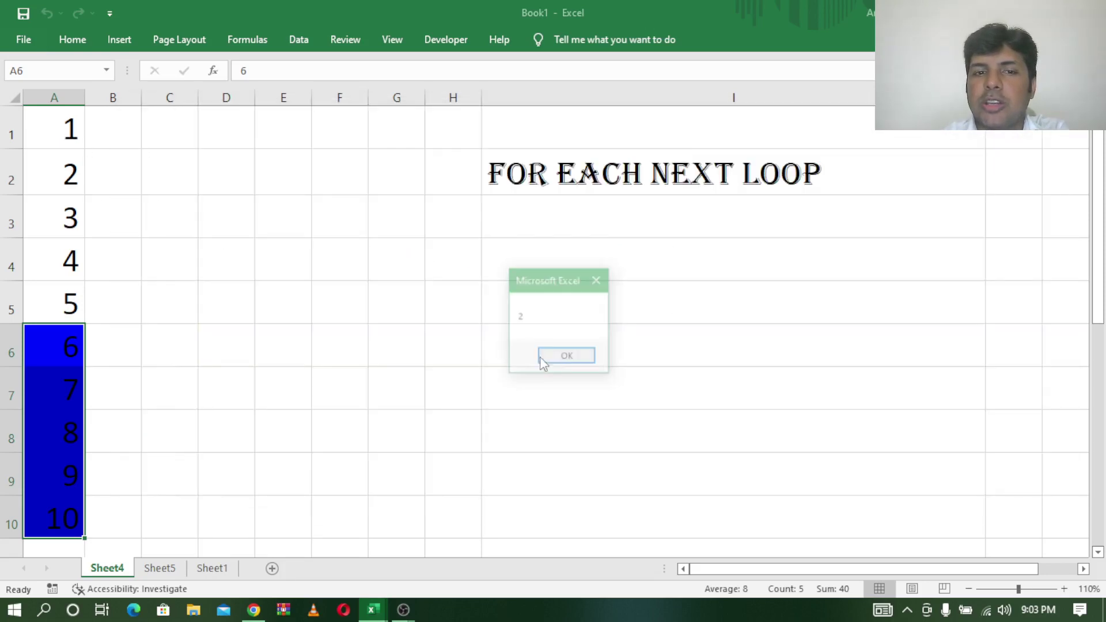
{"action": "left_click", "coordinate": [564, 356]}
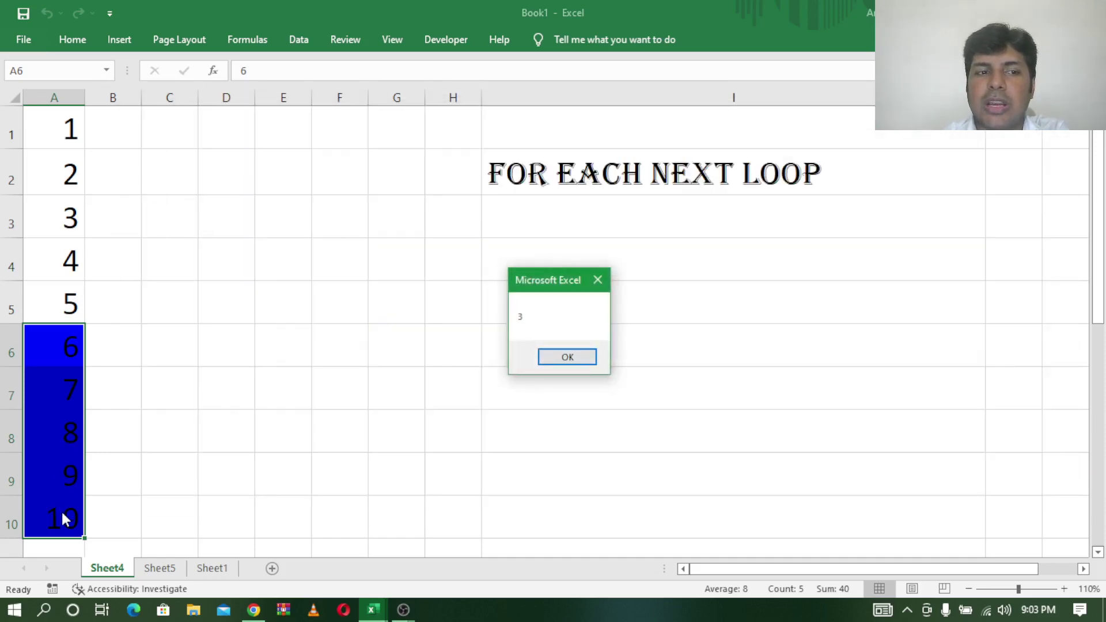
{"action": "left_click", "coordinate": [557, 357]}
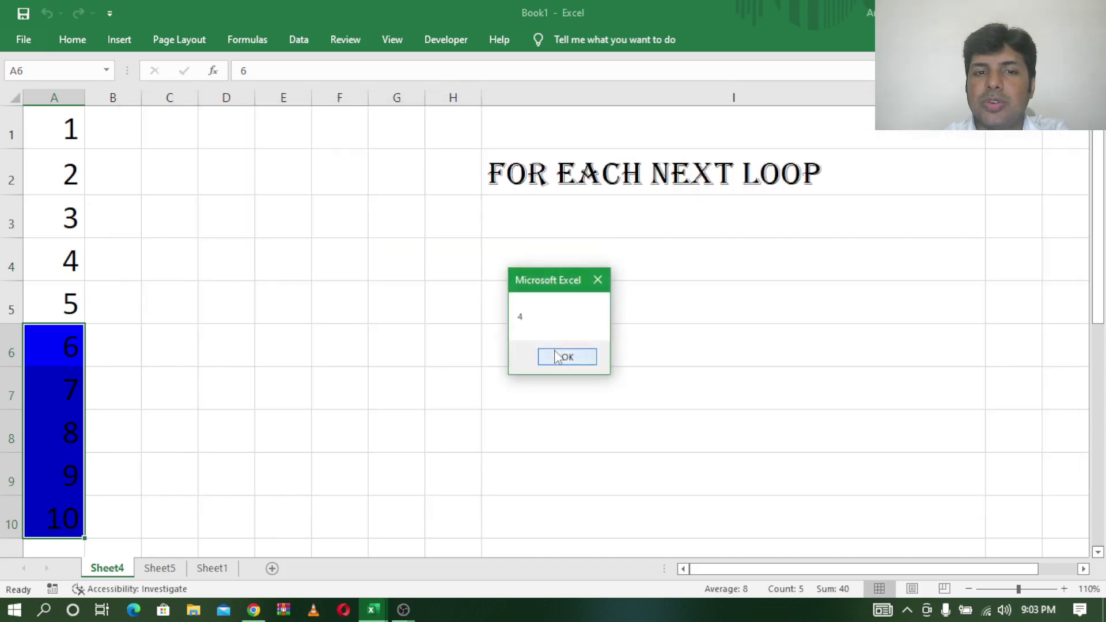
{"action": "left_click", "coordinate": [558, 357]}
{"action": "left_click", "coordinate": [557, 357]}
{"action": "left_click", "coordinate": [558, 357]}
{"action": "left_click", "coordinate": [558, 357]}
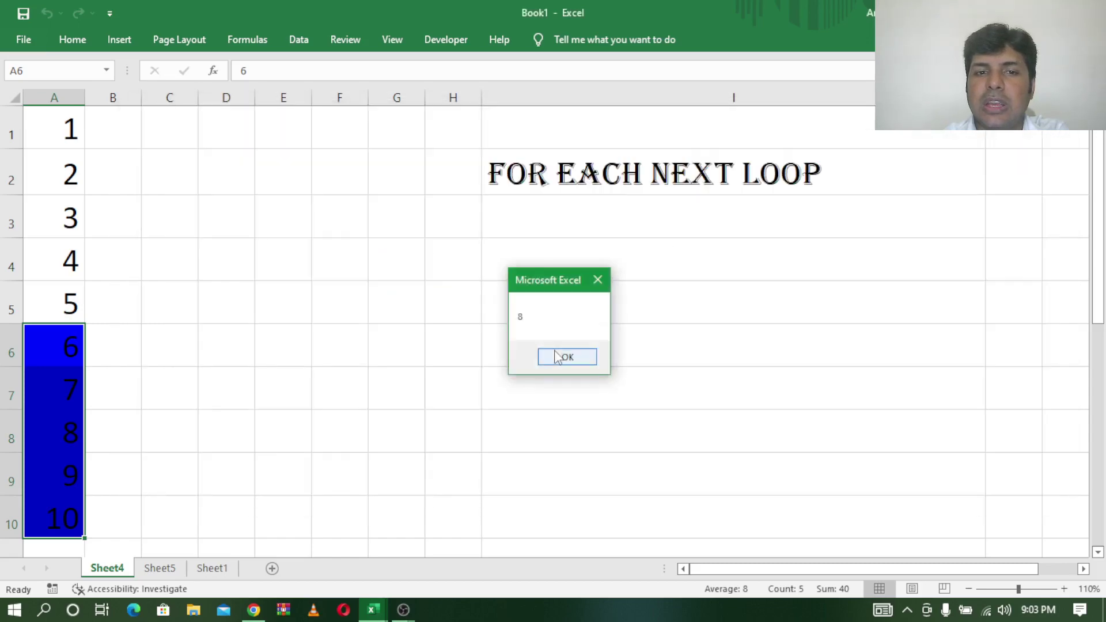
{"action": "left_click", "coordinate": [558, 357]}
{"action": "left_click", "coordinate": [557, 357]}
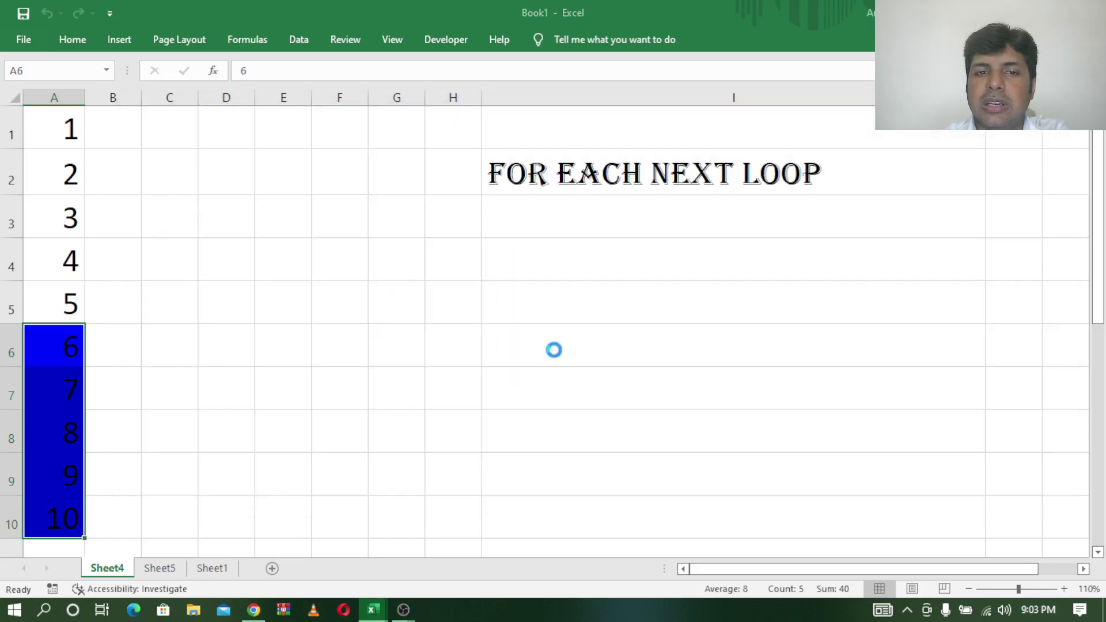
{"action": "left_click", "coordinate": [558, 357]}
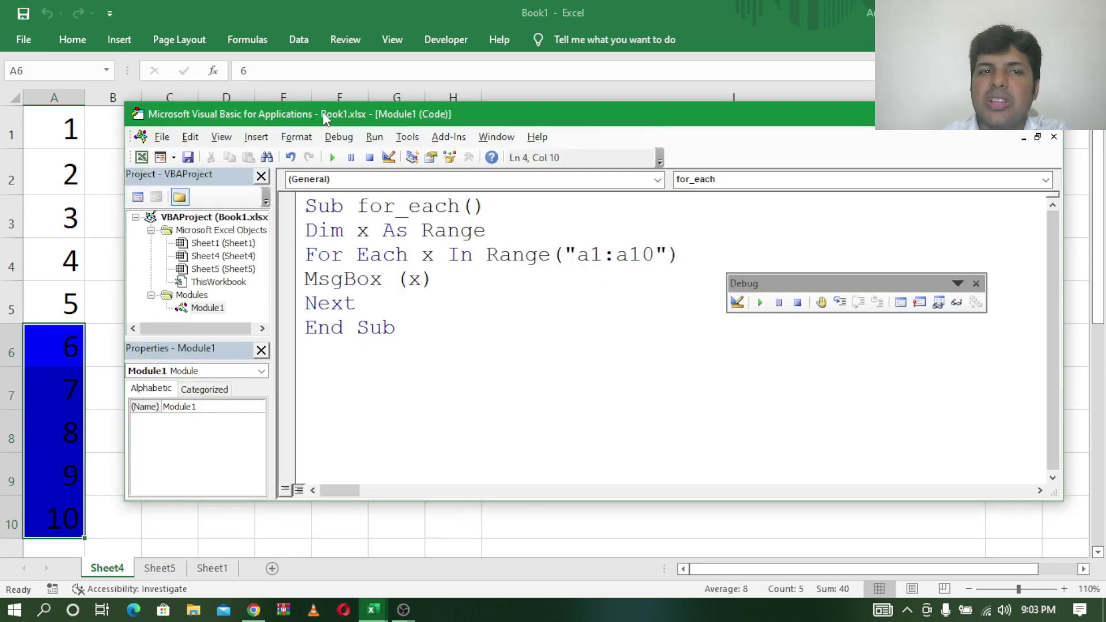
Delete the MsgBox (x) line from the loop body.
{"action": "left_click_drag", "start_coordinate": [323, 111], "coordinate": [466, 117]}
{"action": "left_click_drag", "start_coordinate": [577, 284], "coordinate": [448, 285]}
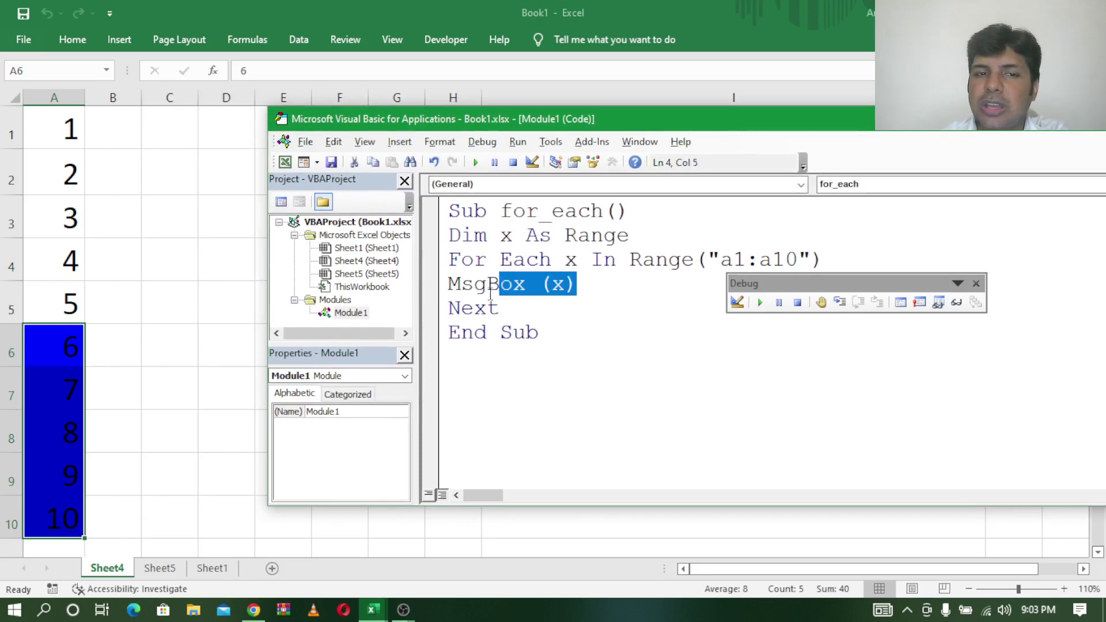
{"action": "key", "text": "Delete"}
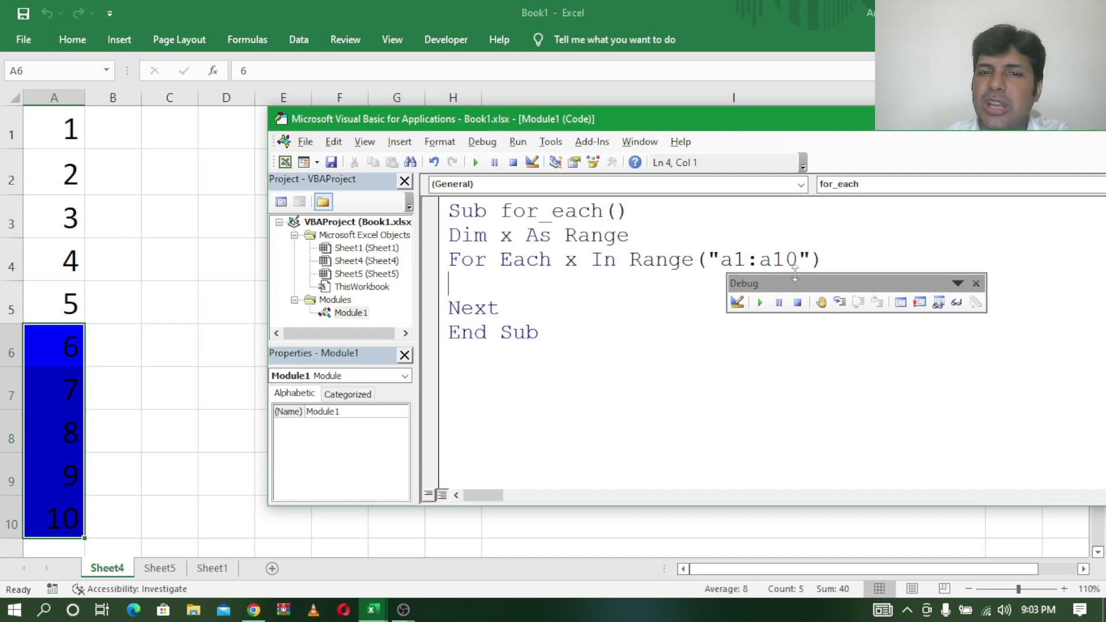
Write Cells(1, 2).Value = x as the new loop body line.
{"action": "left_click_drag", "start_coordinate": [786, 288], "coordinate": [904, 316]}
{"action": "type", "text": "c"}
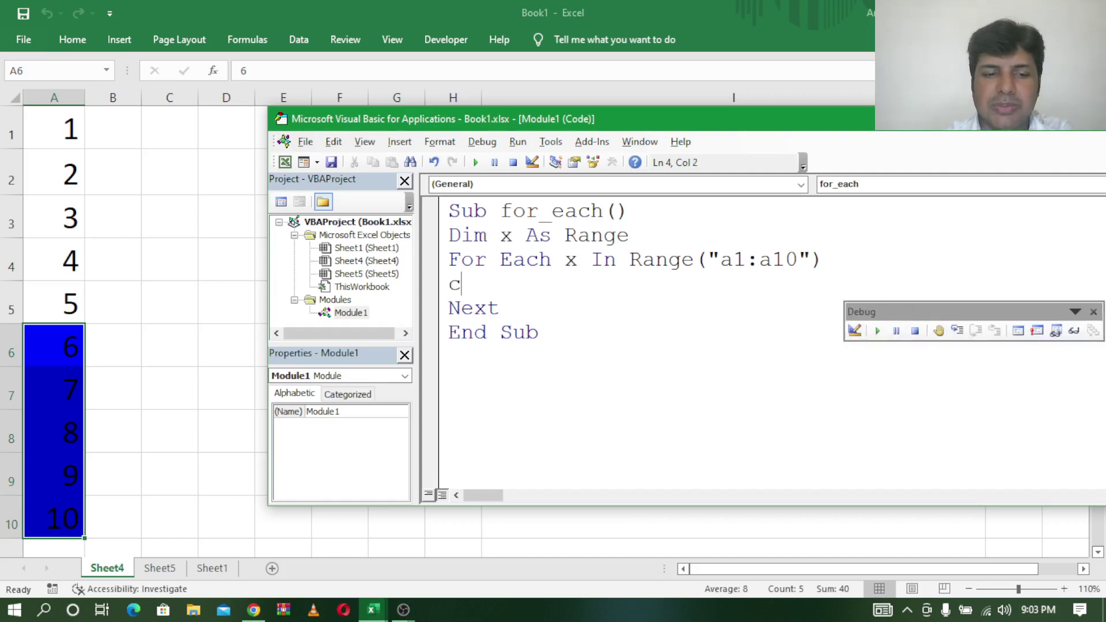
{"action": "type", "text": "ells"}
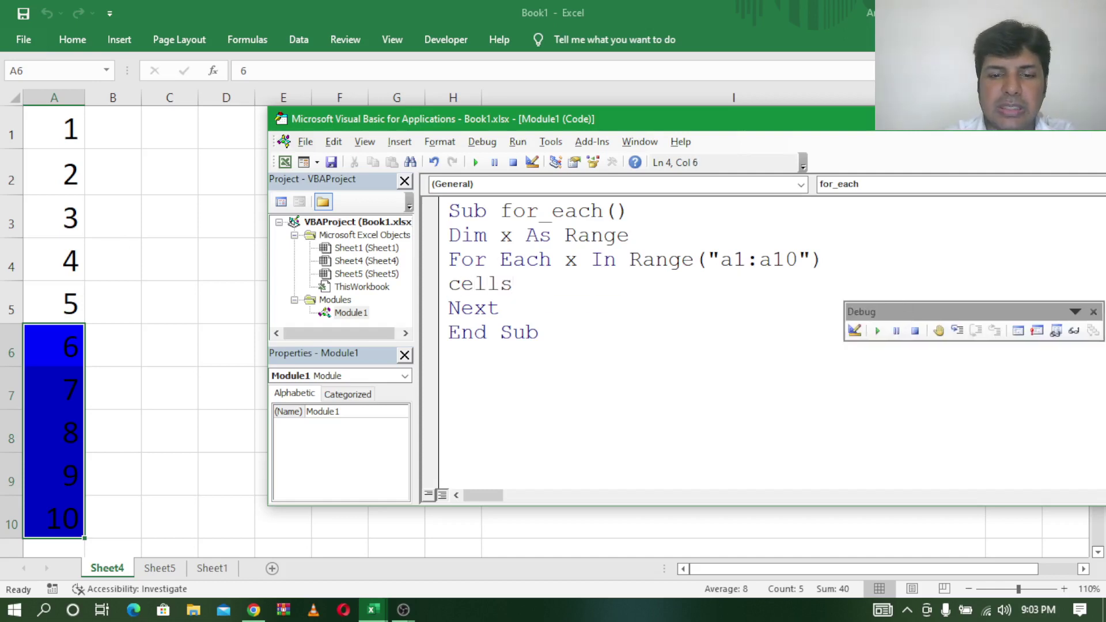
{"action": "type", "text": "("}
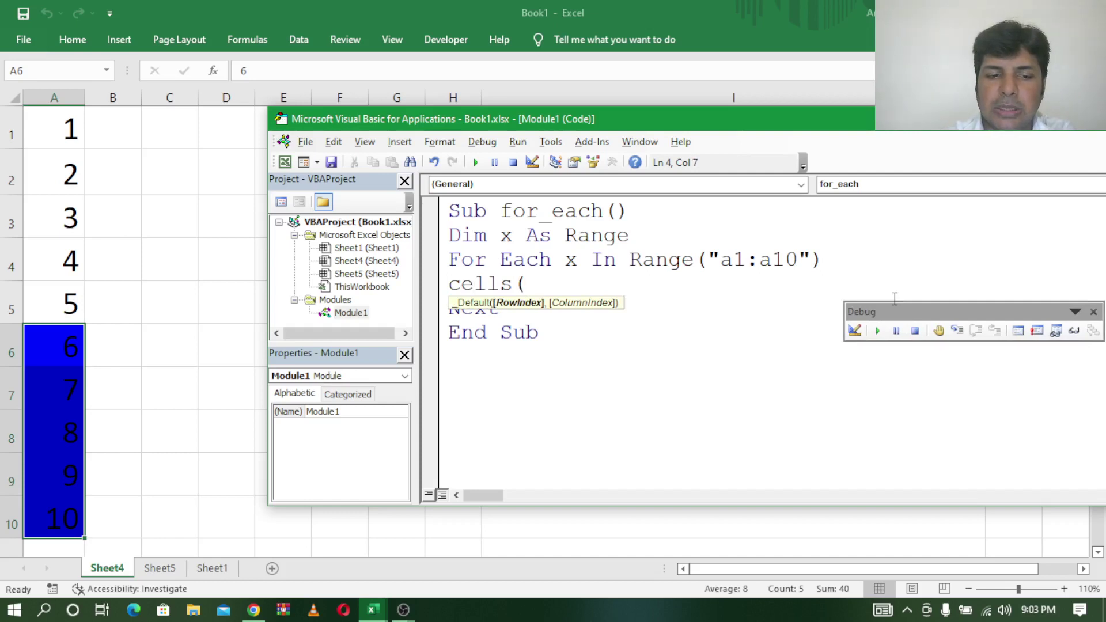
{"action": "type", "text": "1"}
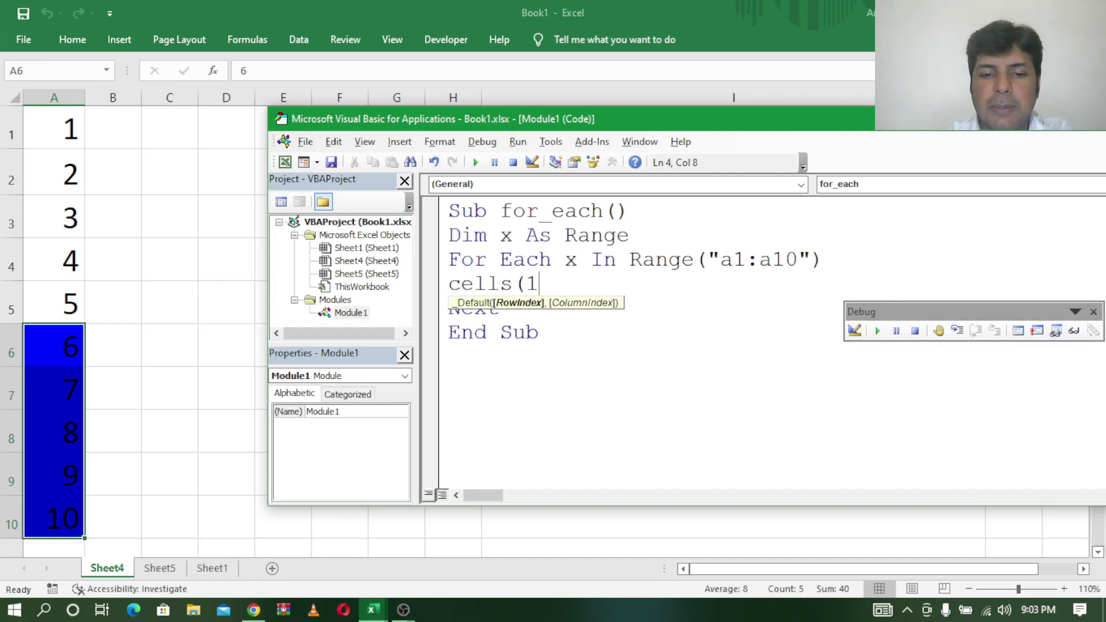
{"action": "type", "text": ",1"}
{"action": "key", "text": "BackSpace"}
{"action": "key", "text": "BackSpace"}
{"action": "key", "text": "BackSpace"}
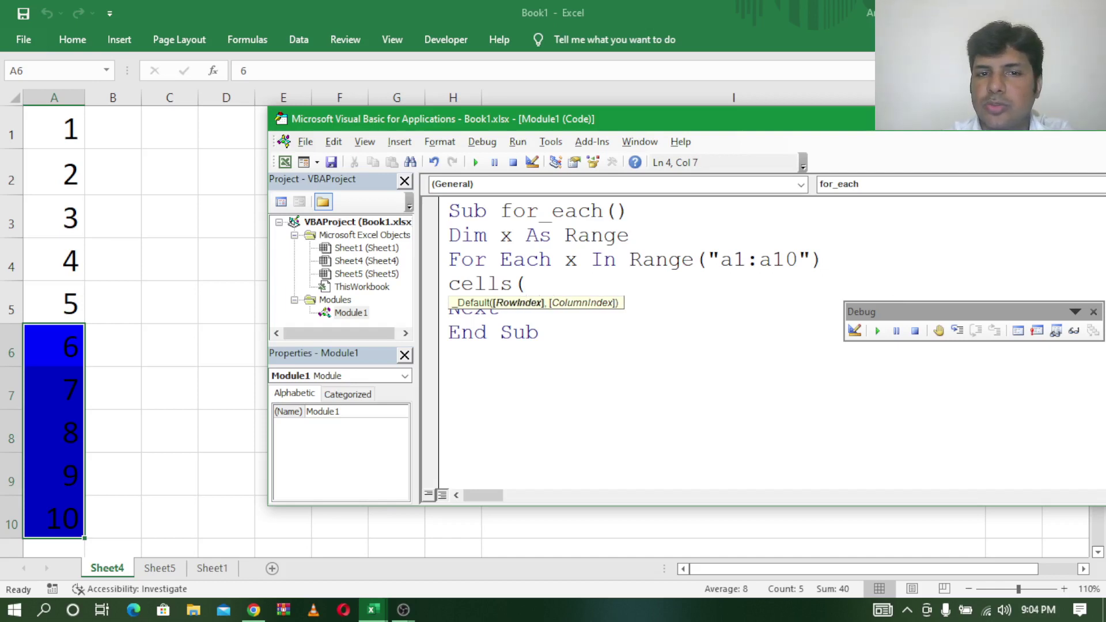
{"action": "type", "text": "1"}
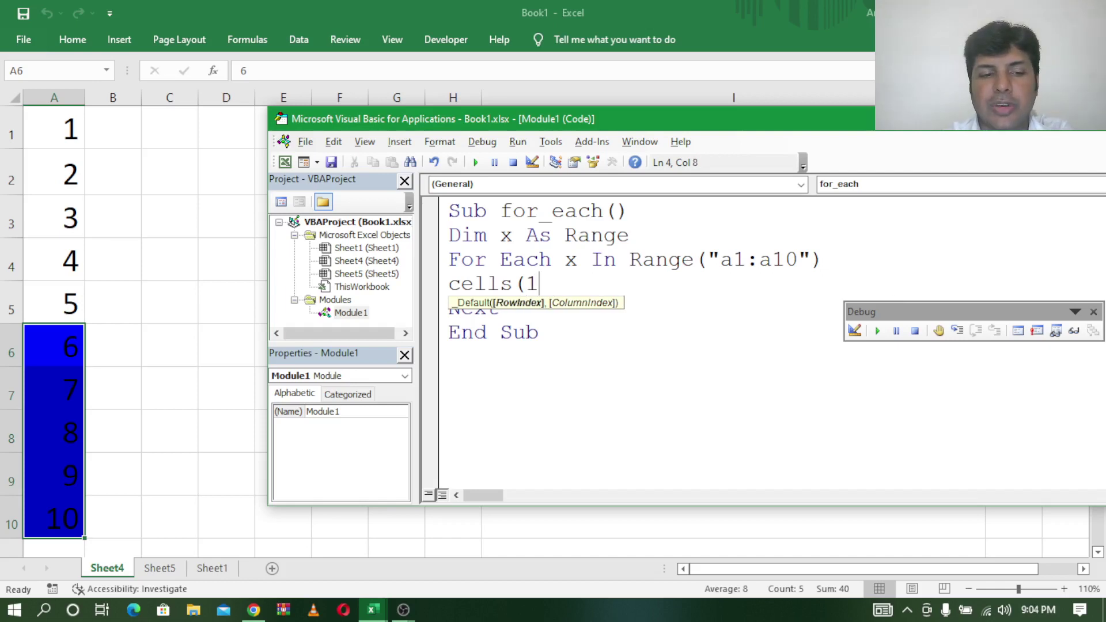
{"action": "type", "text": ",2)."}
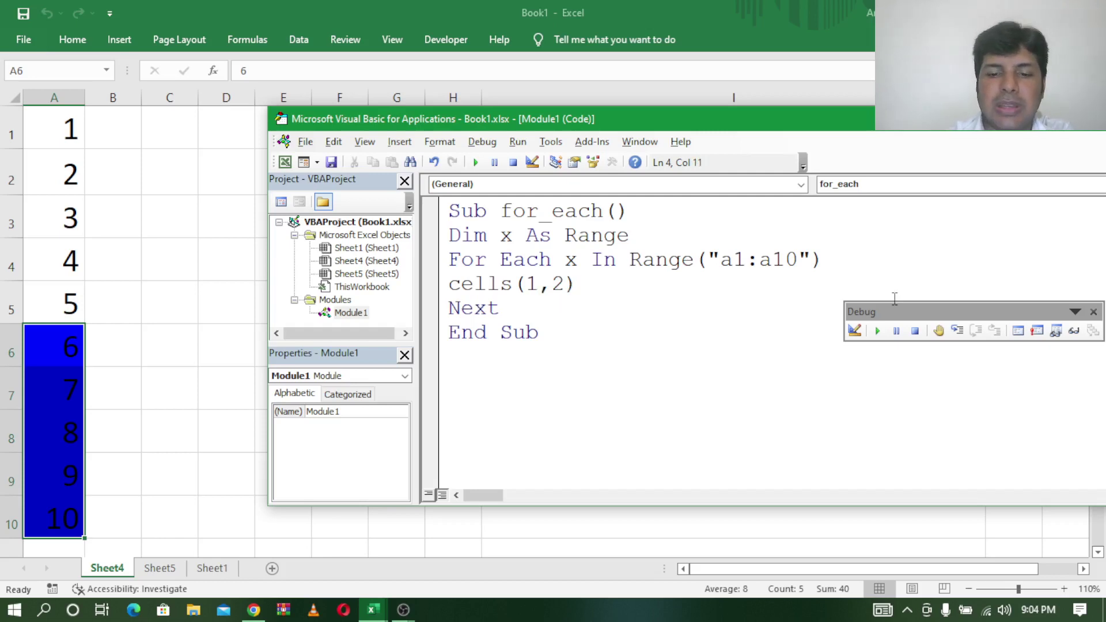
{"action": "type", "text": "vaue"}
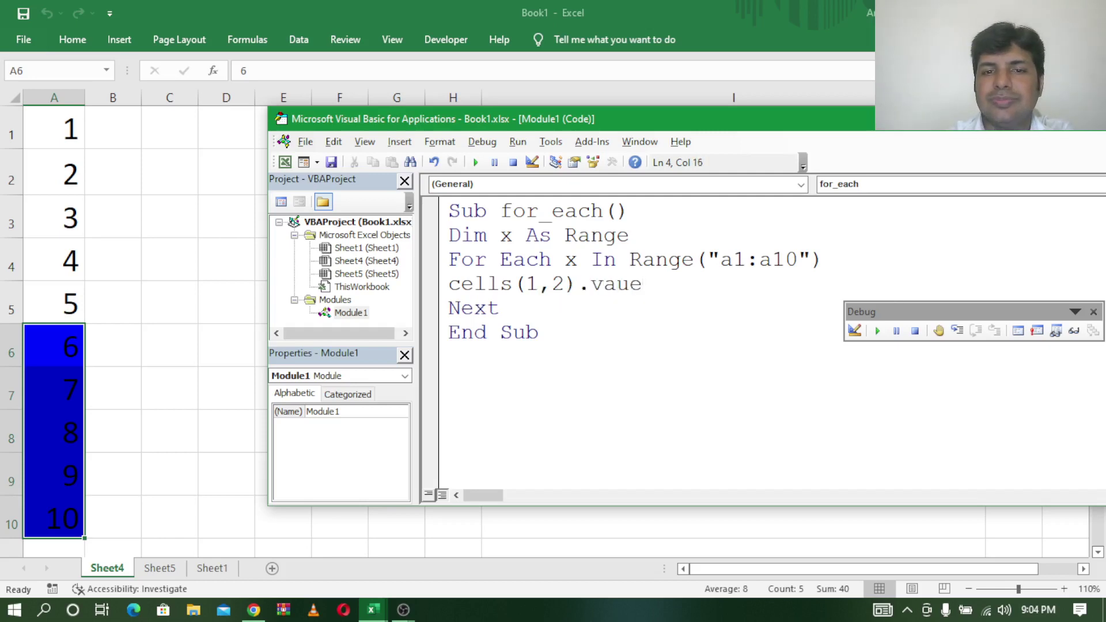
{"action": "key", "text": "BackSpace"}
{"action": "type", "text": "ue = "}
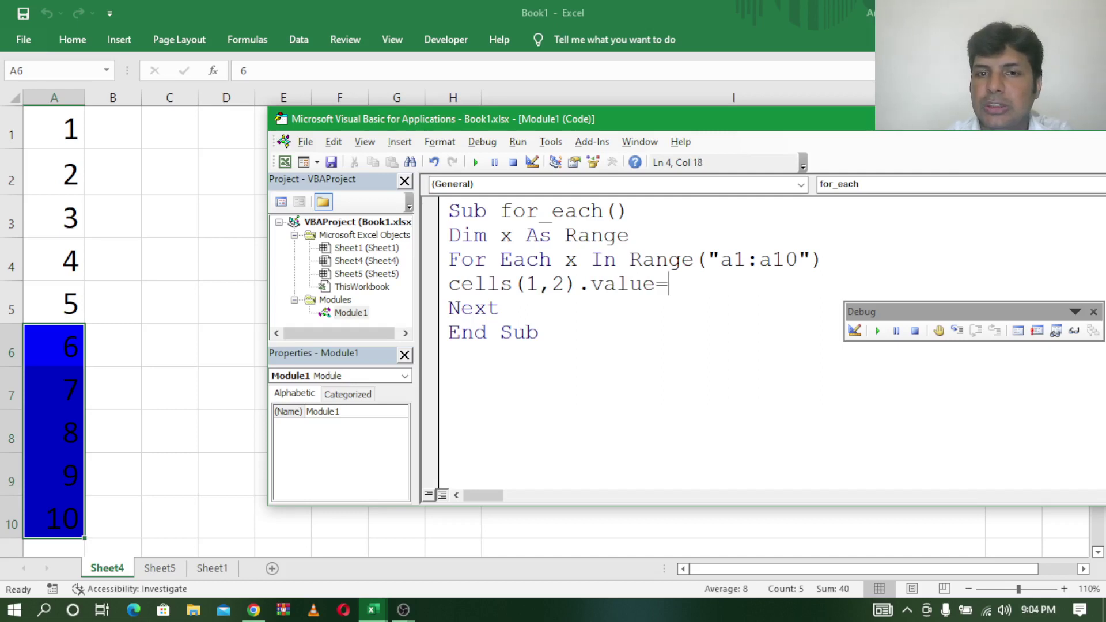
{"action": "type", "text": "x"}
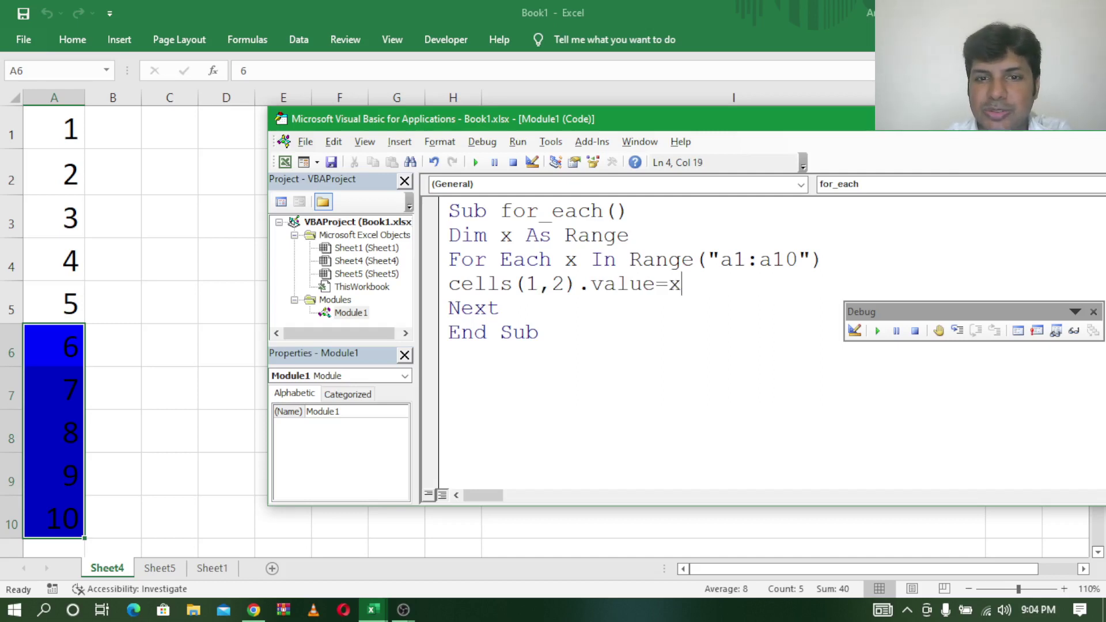
{"action": "key", "text": "Return"}
{"action": "key", "text": "Delete"}
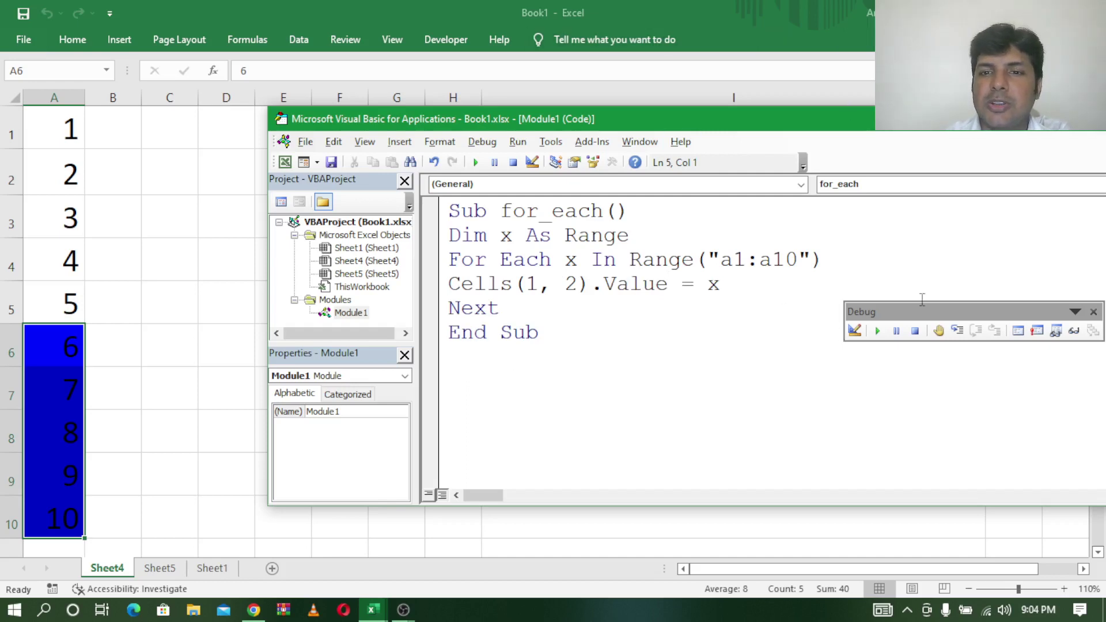
{"action": "left_click_drag", "start_coordinate": [910, 311], "coordinate": [779, 294]}
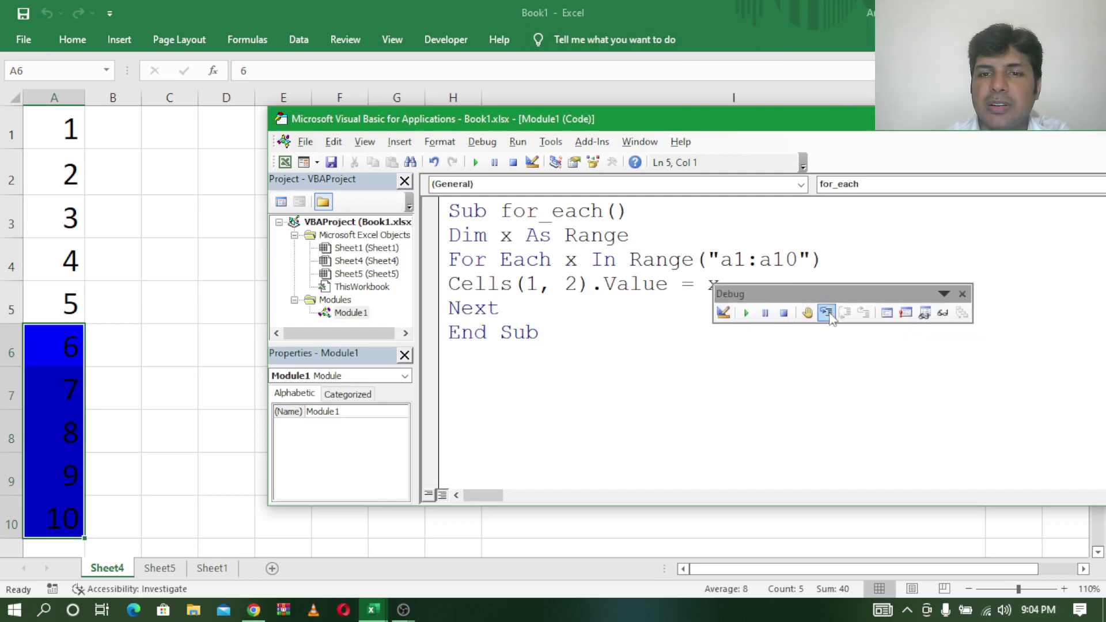
Step Into the macro line by line until B1 shows 2.
{"action": "left_click", "coordinate": [827, 314]}
{"action": "left_click", "coordinate": [827, 314]}
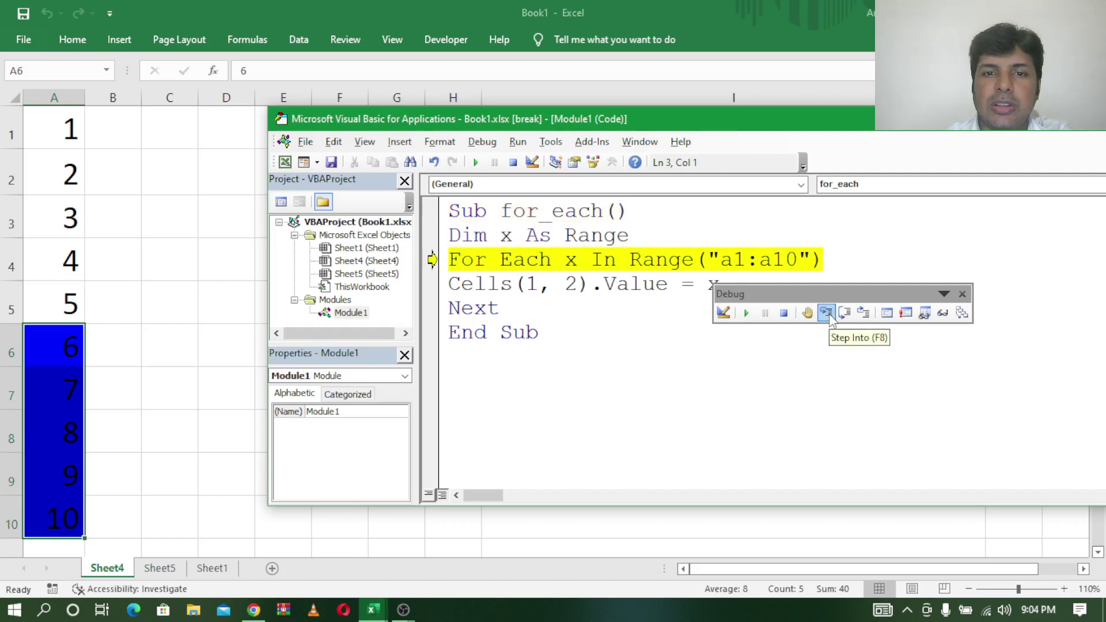
{"action": "left_click", "coordinate": [827, 313]}
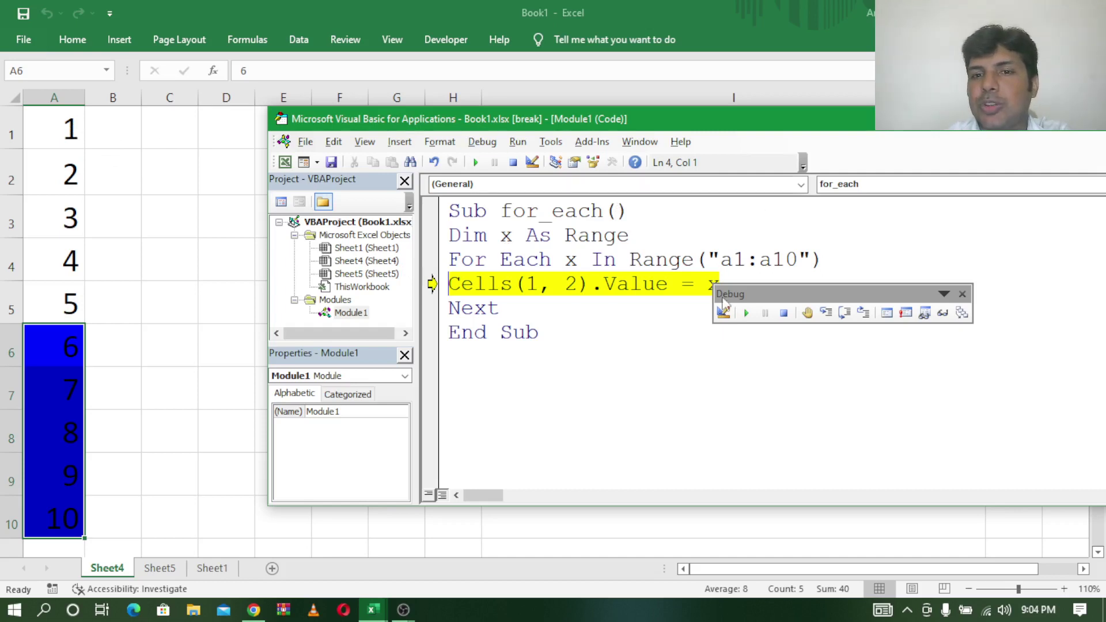
{"action": "left_click", "coordinate": [826, 313]}
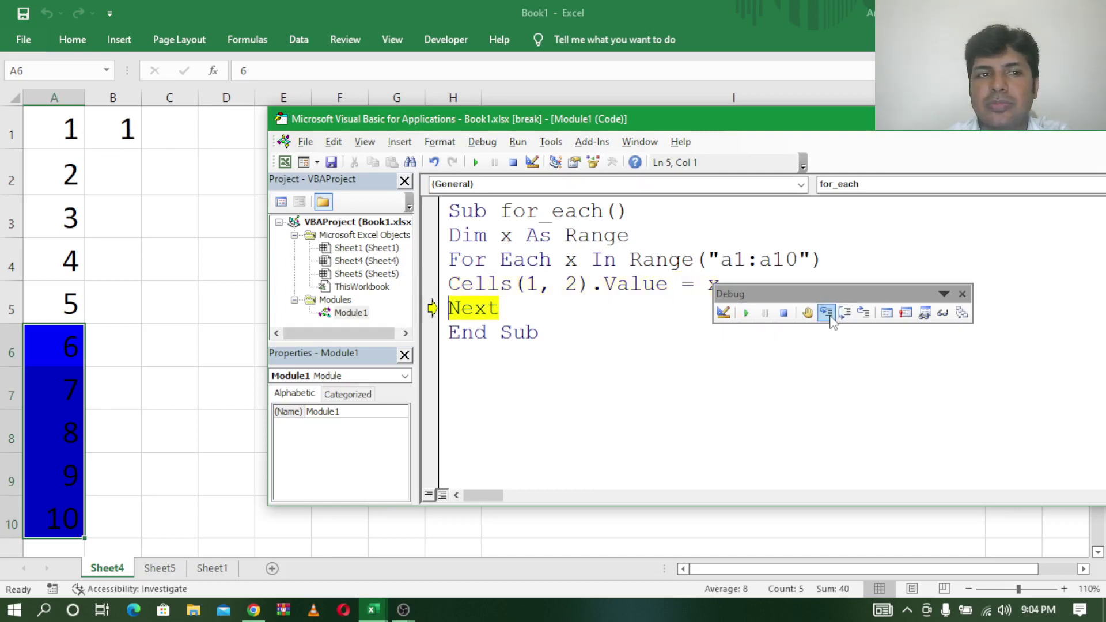
{"action": "left_click", "coordinate": [825, 313]}
{"action": "left_click", "coordinate": [825, 313]}
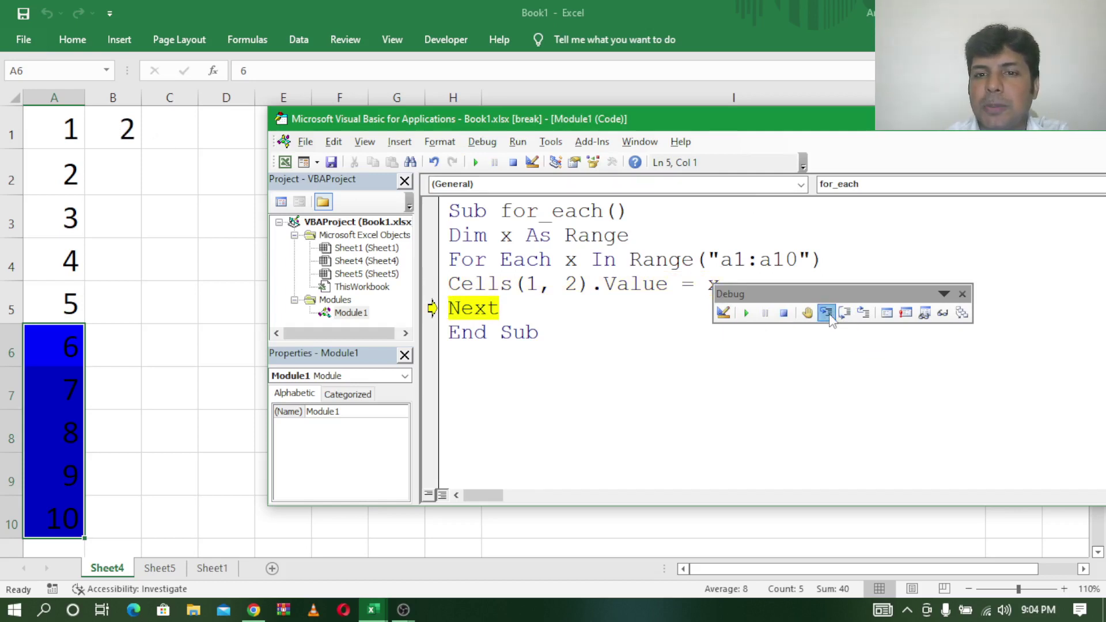
{"action": "left_click", "coordinate": [826, 313]}
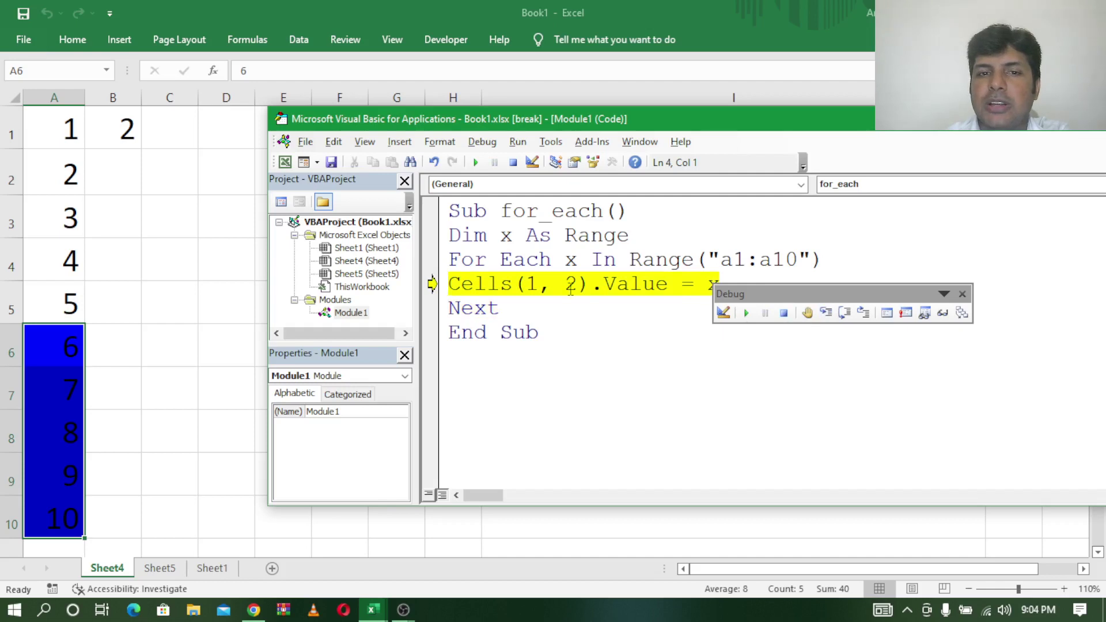
Reset the macro, change Cells(1, 2) to Cells(x, 2), and run it to fill B1:B10 with 1–10.
{"action": "left_click", "coordinate": [783, 313]}
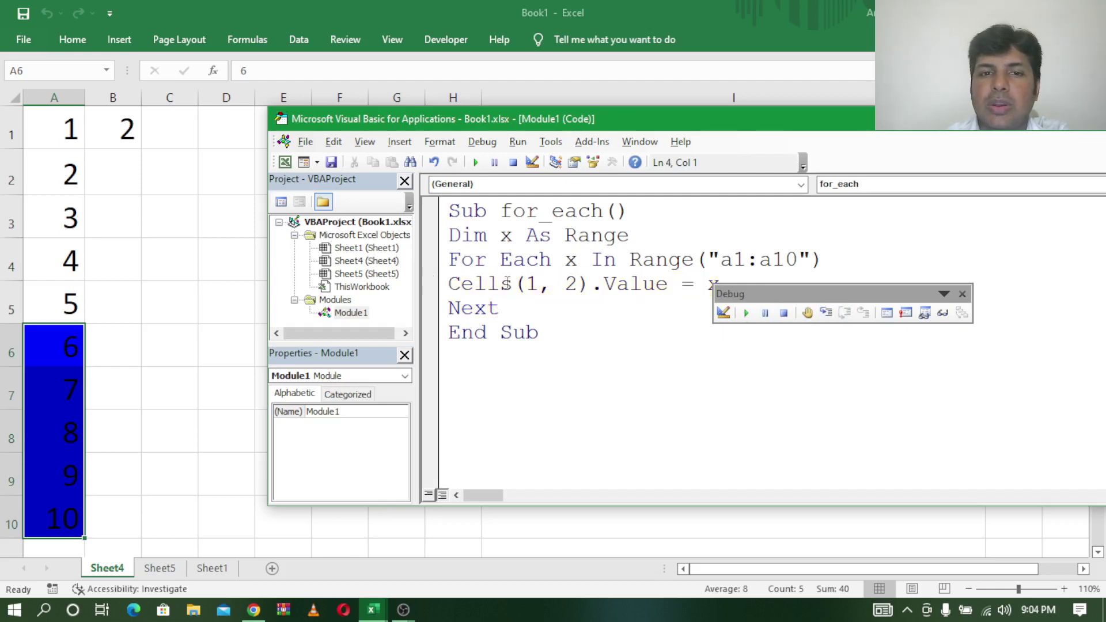
{"action": "left_click", "coordinate": [536, 283]}
{"action": "key", "text": "BackSpace"}
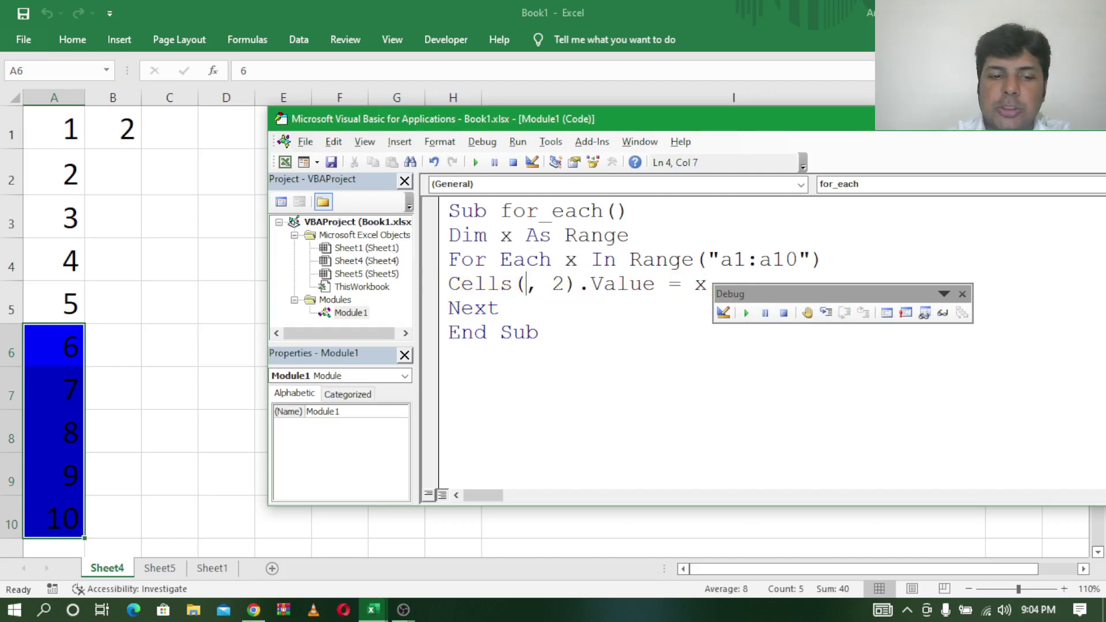
{"action": "type", "text": "x"}
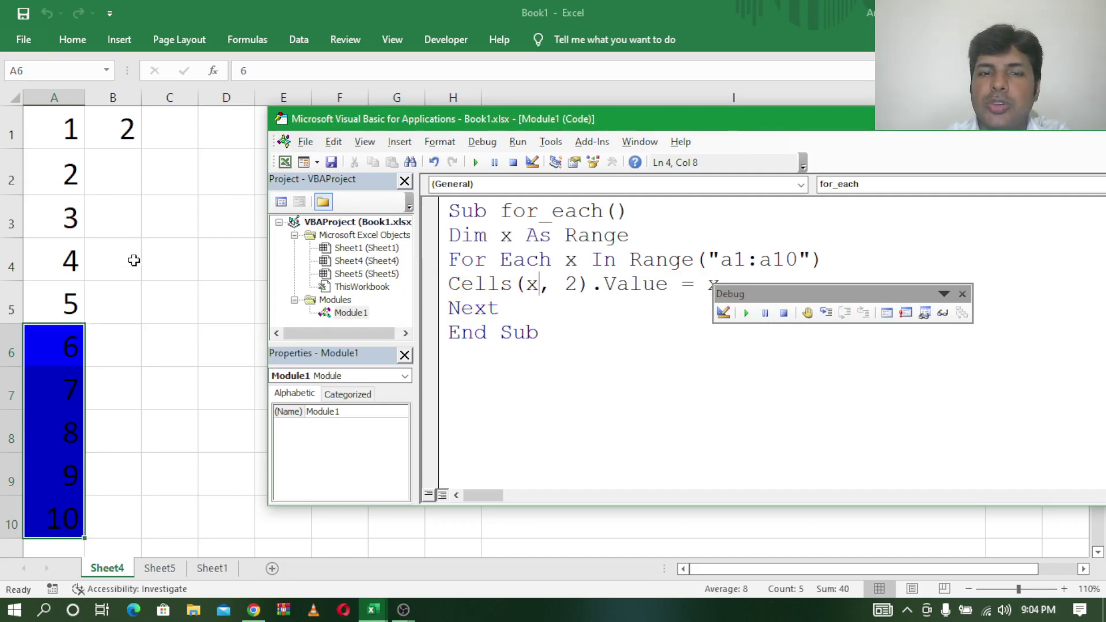
{"action": "left_click", "coordinate": [747, 314]}
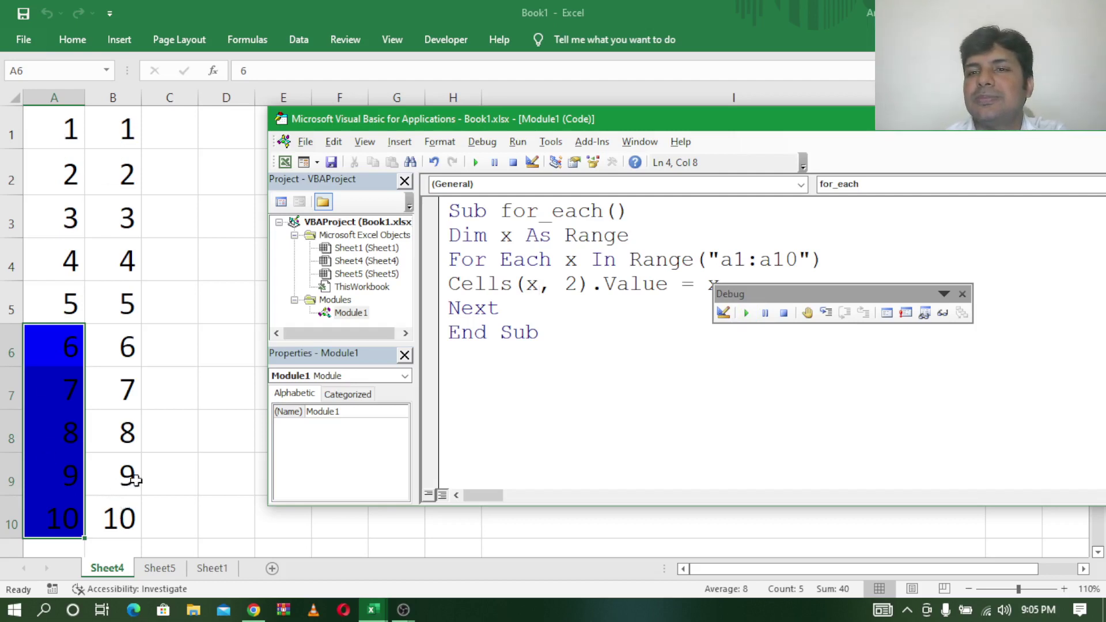
{"action": "left_click_drag", "start_coordinate": [760, 294], "coordinate": [851, 365]}
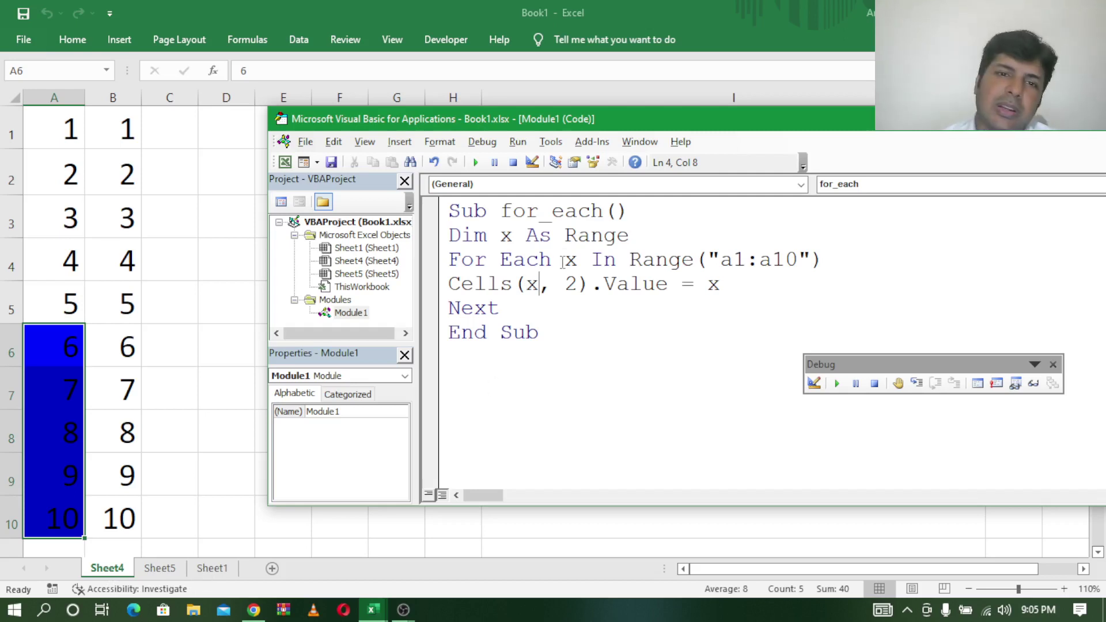
Change the declaration of x from Range to Worksheet.
{"action": "left_click", "coordinate": [564, 235]}
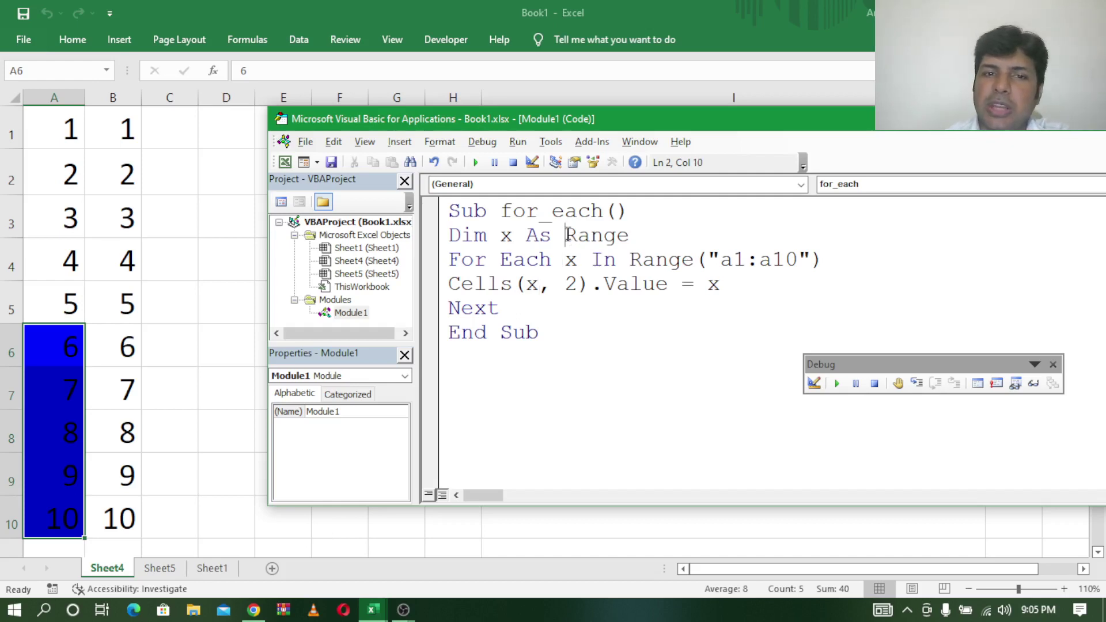
{"action": "left_click_drag", "start_coordinate": [567, 235], "coordinate": [637, 231]}
{"action": "key", "text": "BackSpace"}
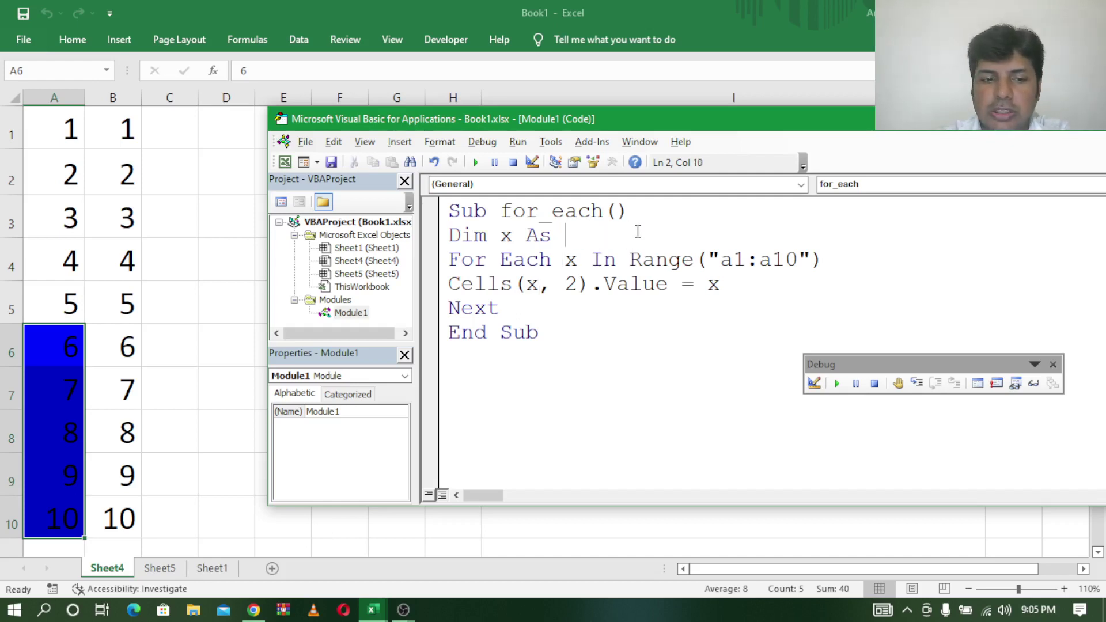
{"action": "type", "text": "w"}
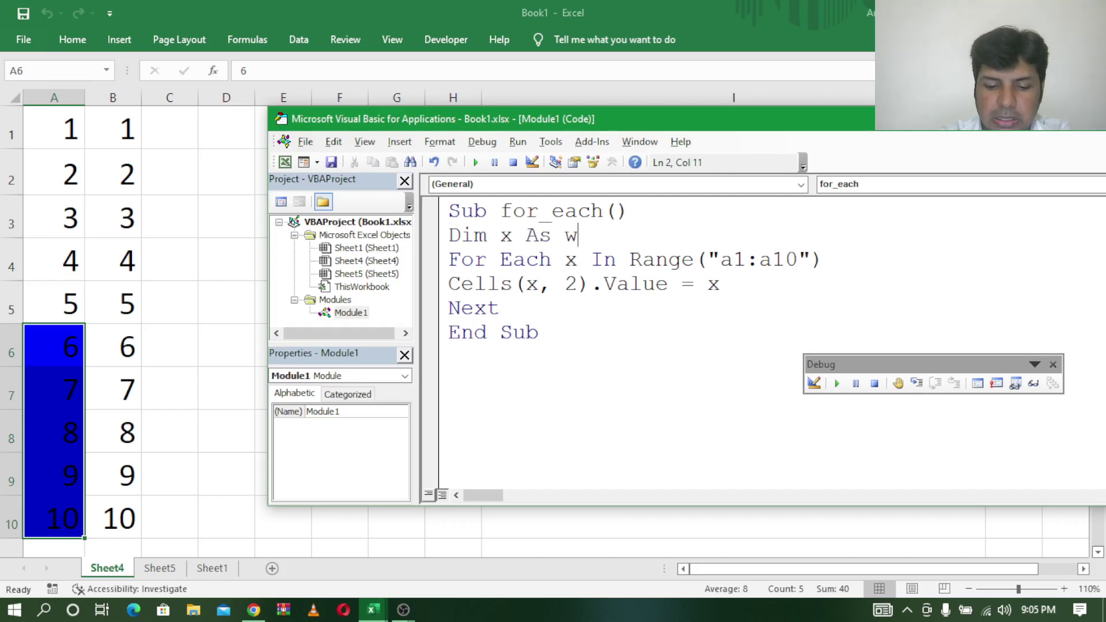
{"action": "type", "text": "ork"}
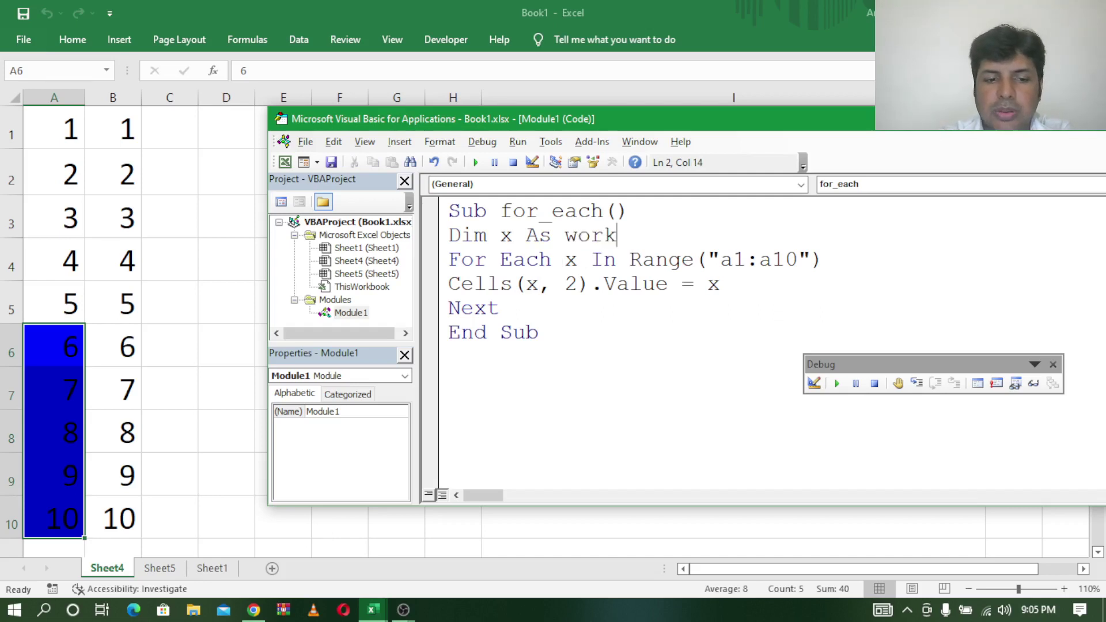
{"action": "type", "text": "sheet"}
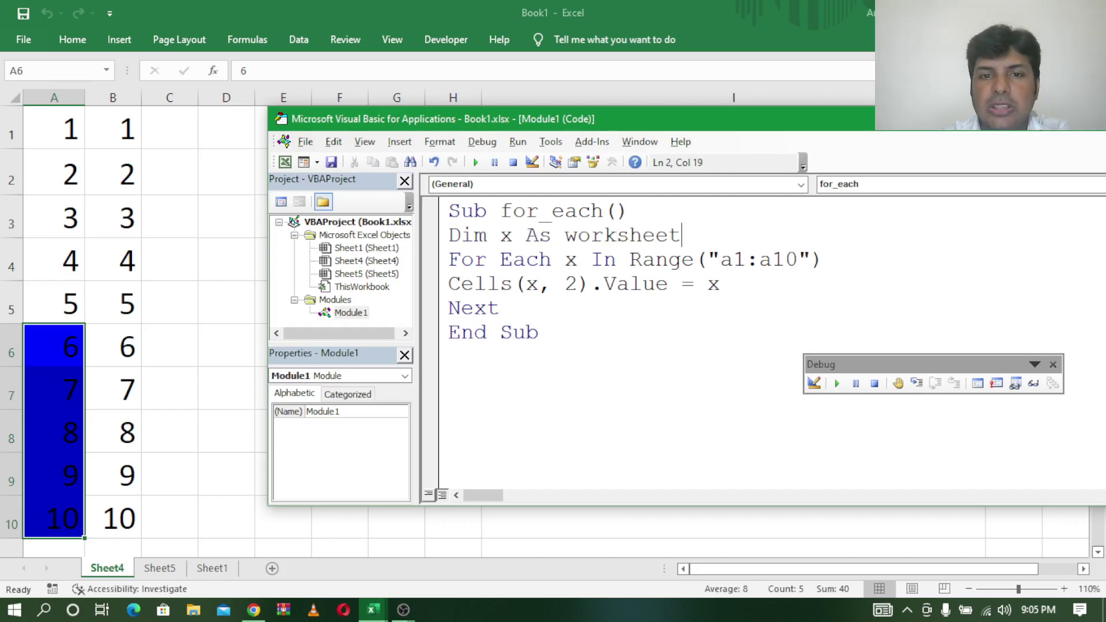
{"action": "key", "text": "Down"}
{"action": "key", "text": "Left"}
{"action": "key", "text": "Left"}
{"action": "key", "text": "Left"}
{"action": "key", "text": "Left"}
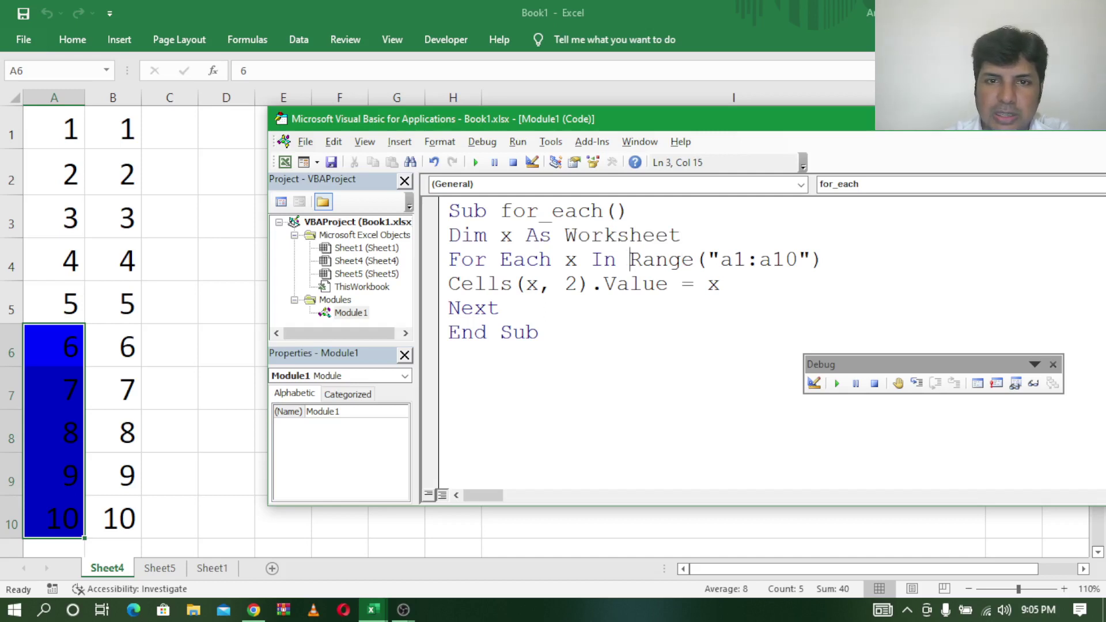
Make the For Each header loop over ThisWorkbook.Sheets instead of Range("a1:a10").
{"action": "key", "text": "Delete"}
{"action": "key", "text": "Delete"}
{"action": "key", "text": "Delete"}
{"action": "key", "text": "Delete"}
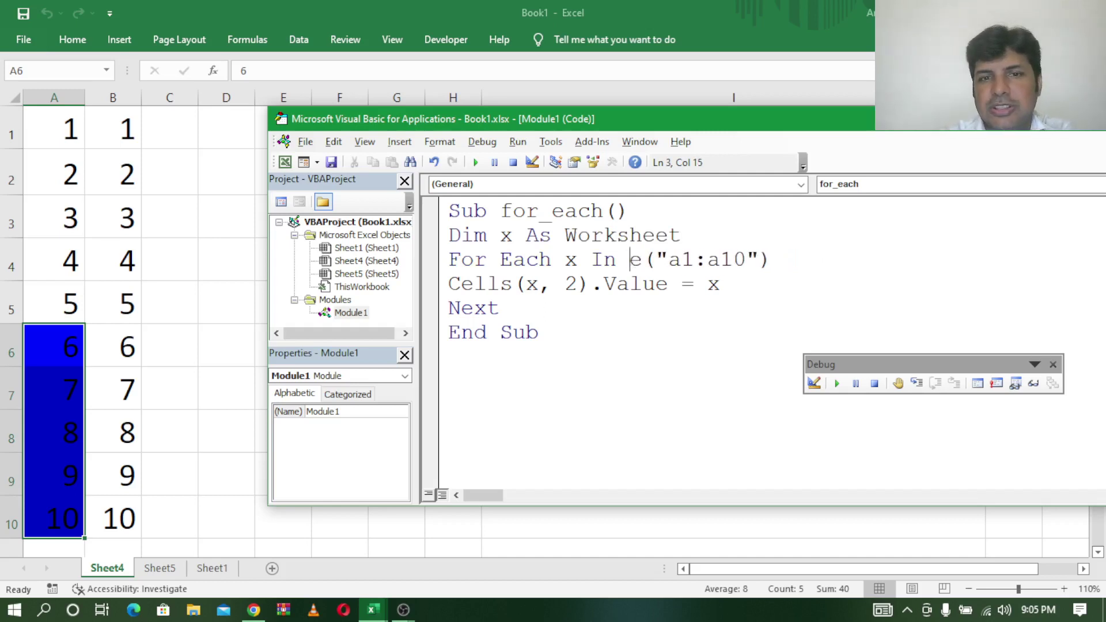
{"action": "key", "text": "Delete"}
{"action": "key", "text": "Delete"}
{"action": "key", "text": "Delete"}
{"action": "key", "text": "Delete"}
{"action": "key", "text": "Delete"}
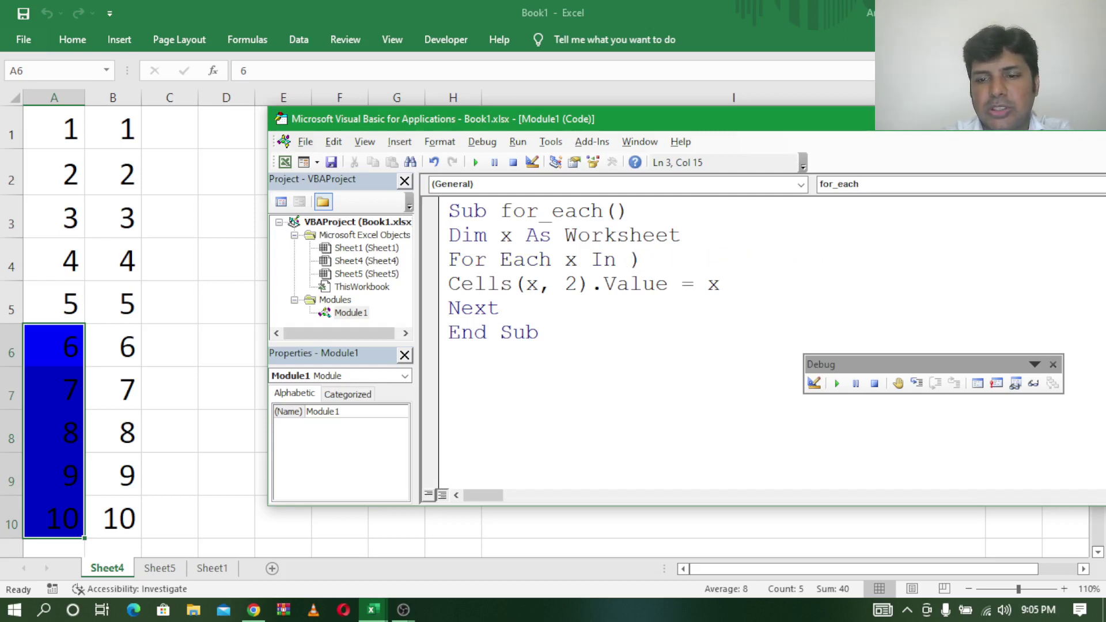
{"action": "key", "text": "Delete"}
{"action": "type", "text": "thi"}
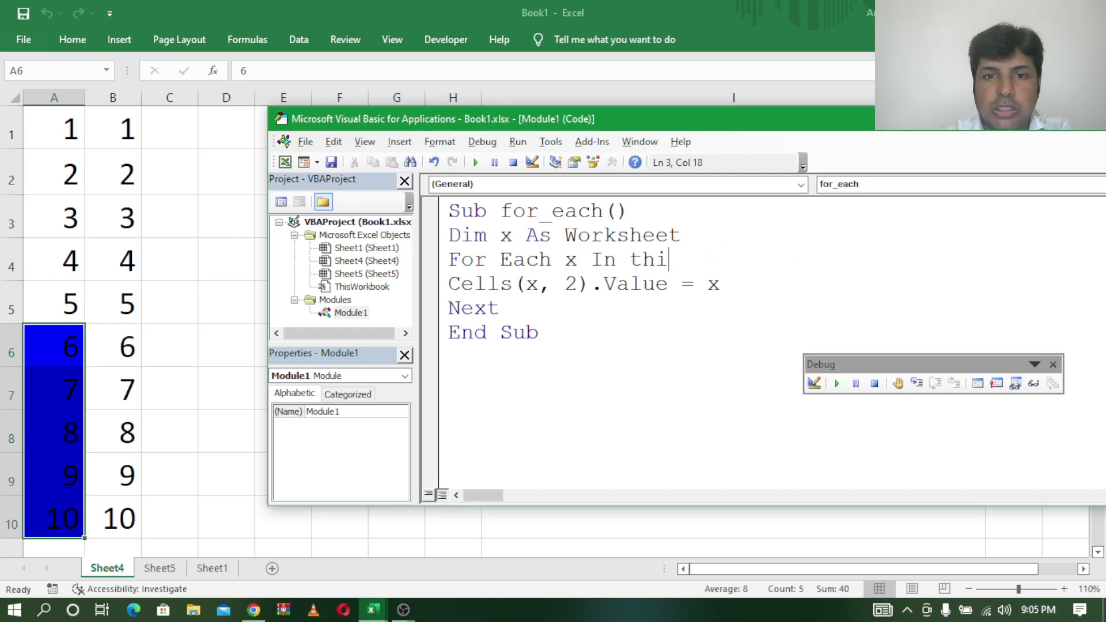
{"action": "type", "text": "swor"}
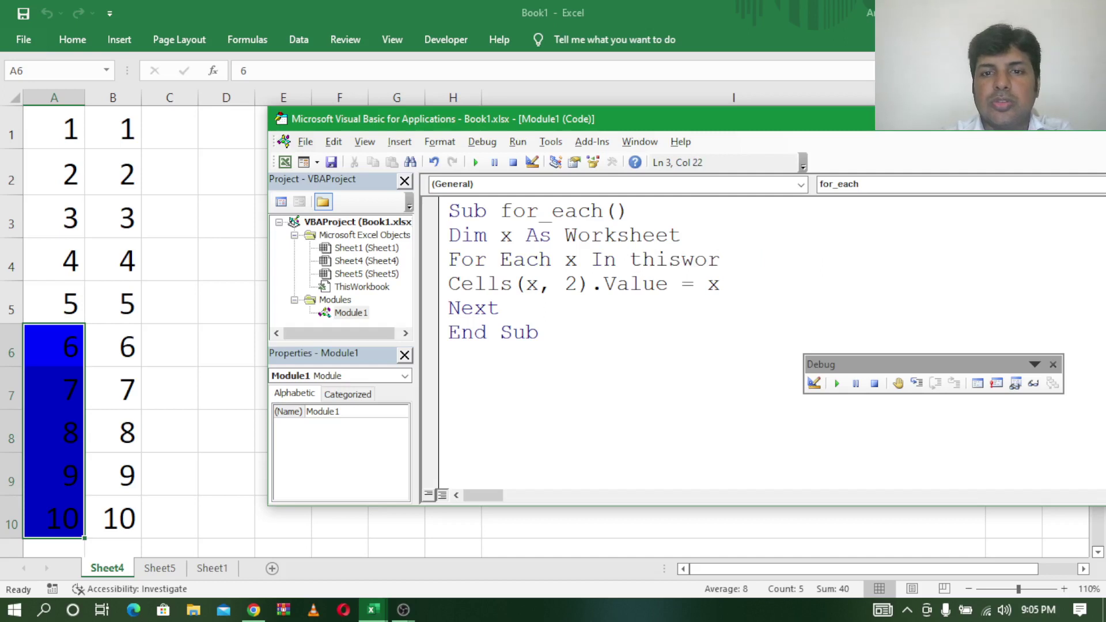
{"action": "type", "text": "rkb"}
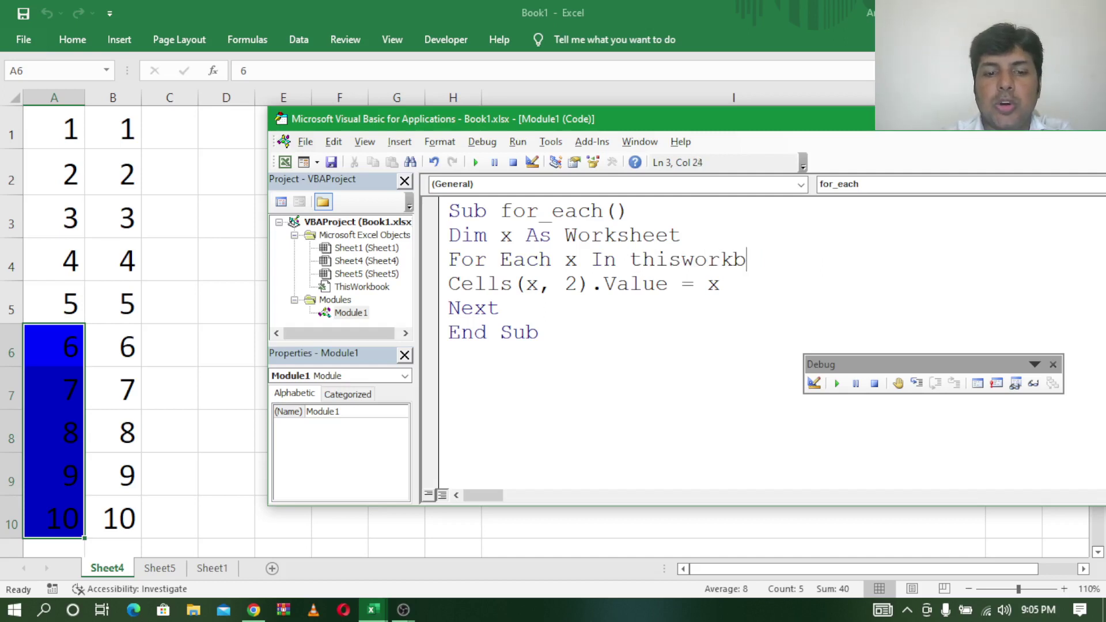
{"action": "type", "text": "ook."}
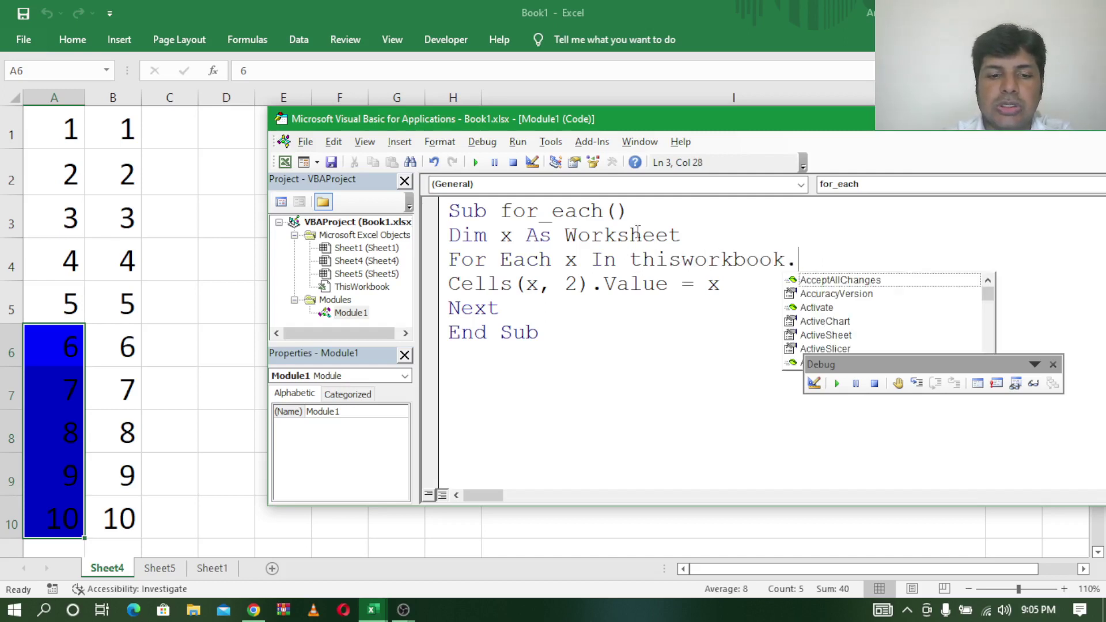
{"action": "type", "text": "sh"}
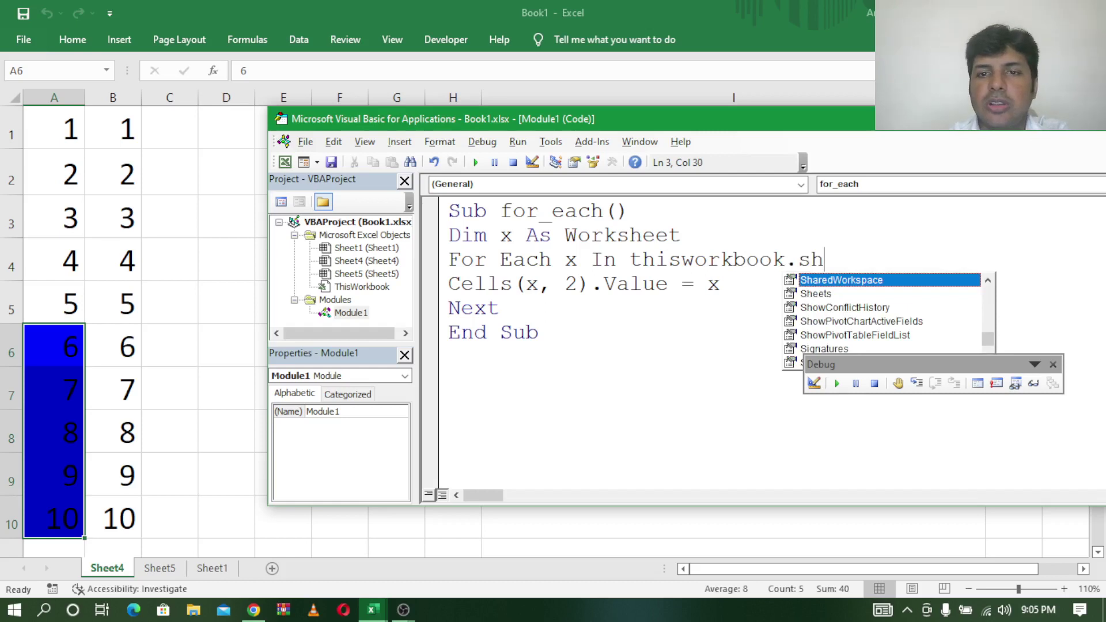
{"action": "left_click", "coordinate": [830, 299]}
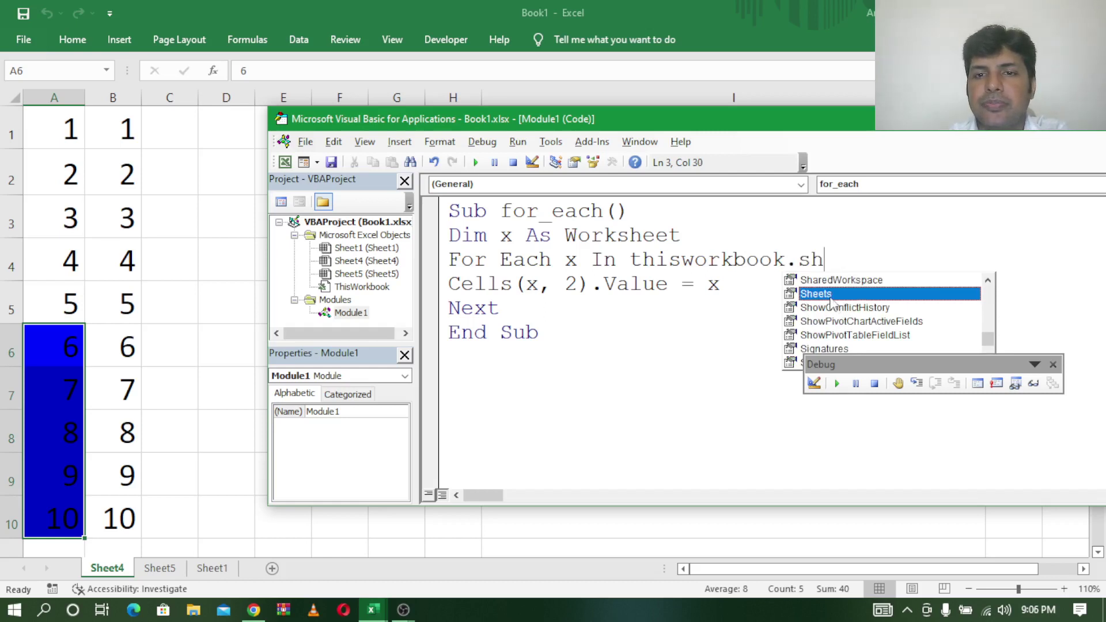
{"action": "key", "text": "Return"}
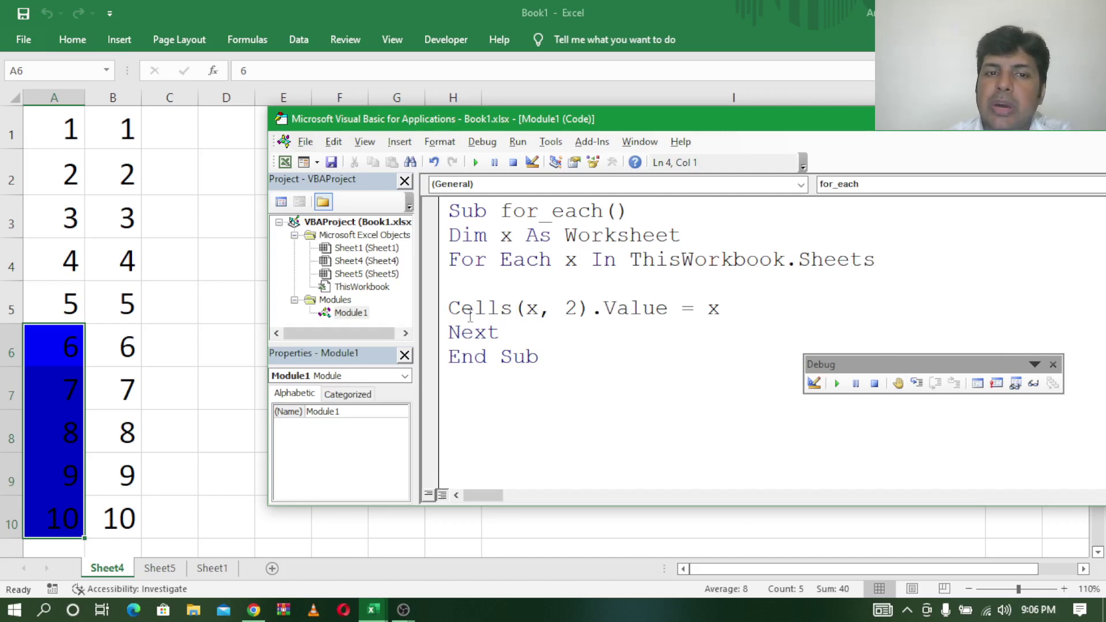
Replace the Cells(x, 2).Value = x line with MsgBox x.Name inside the loop.
{"action": "mouse_move", "coordinate": [455, 308]}
{"action": "left_mouse_down"}
{"action": "mouse_move", "coordinate": [600, 294]}
{"action": "mouse_move", "coordinate": [723, 313]}
{"action": "left_mouse_up"}
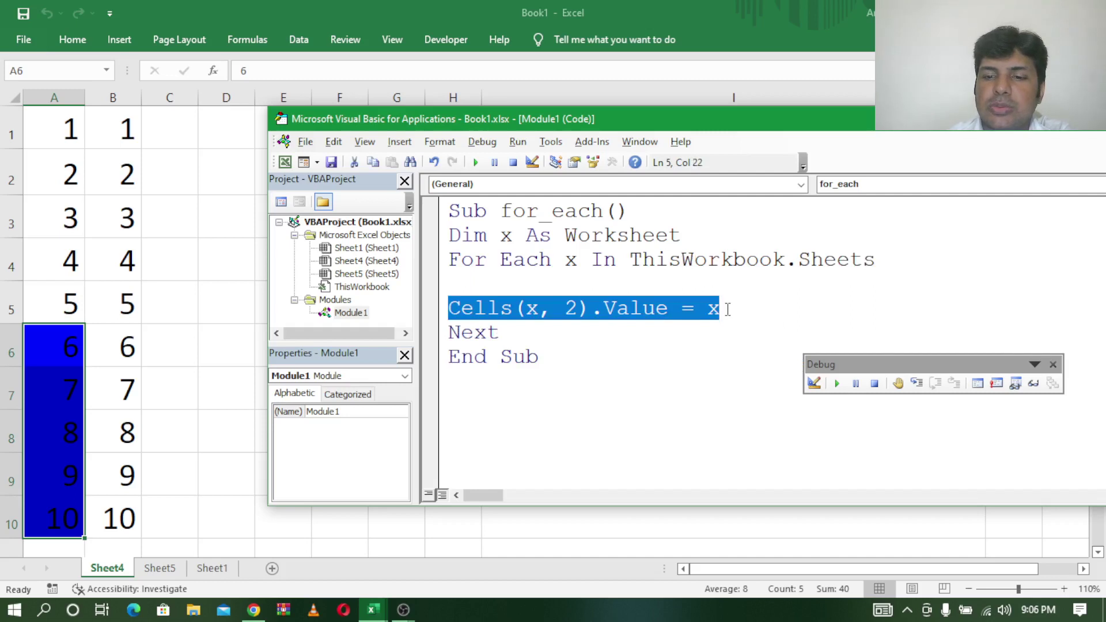
{"action": "key", "text": "Delete"}
{"action": "key", "text": "BackSpace"}
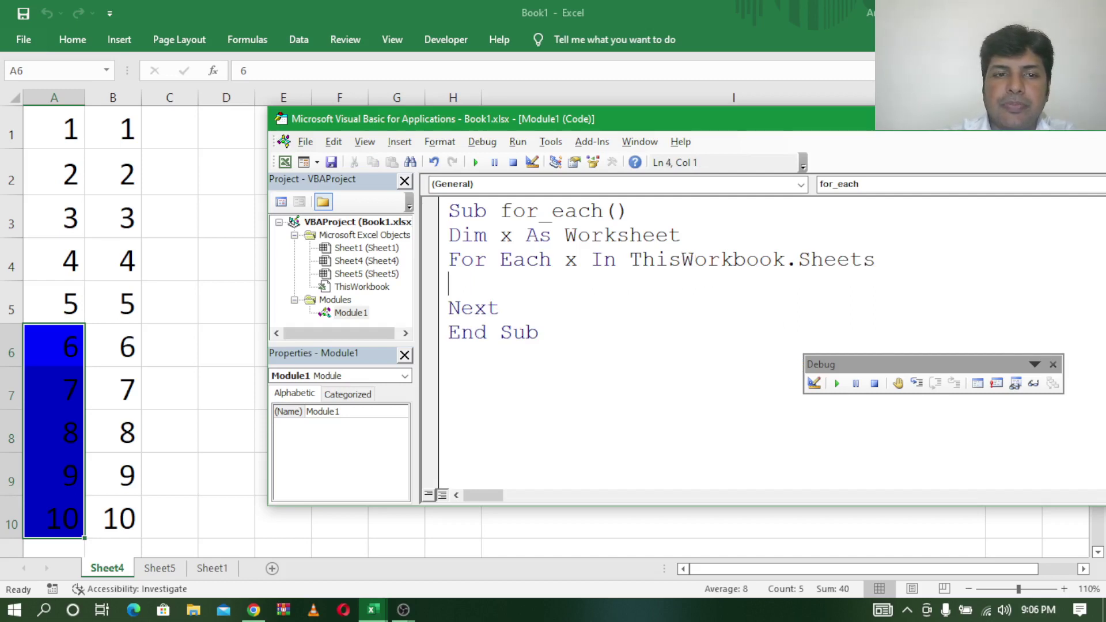
{"action": "type", "text": "msg"}
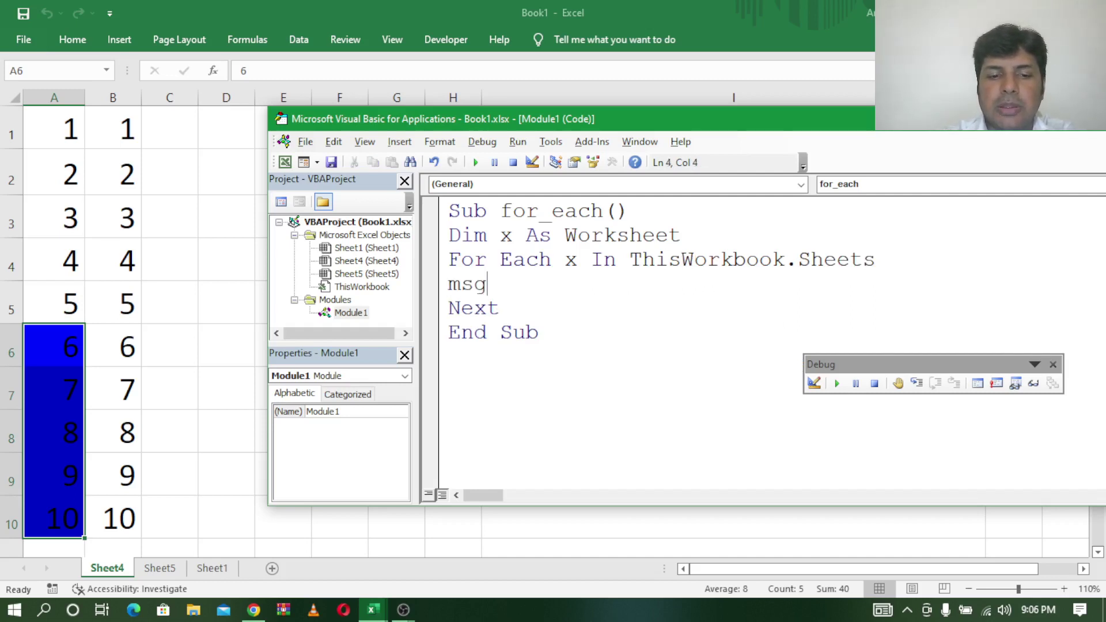
{"action": "type", "text": "box"}
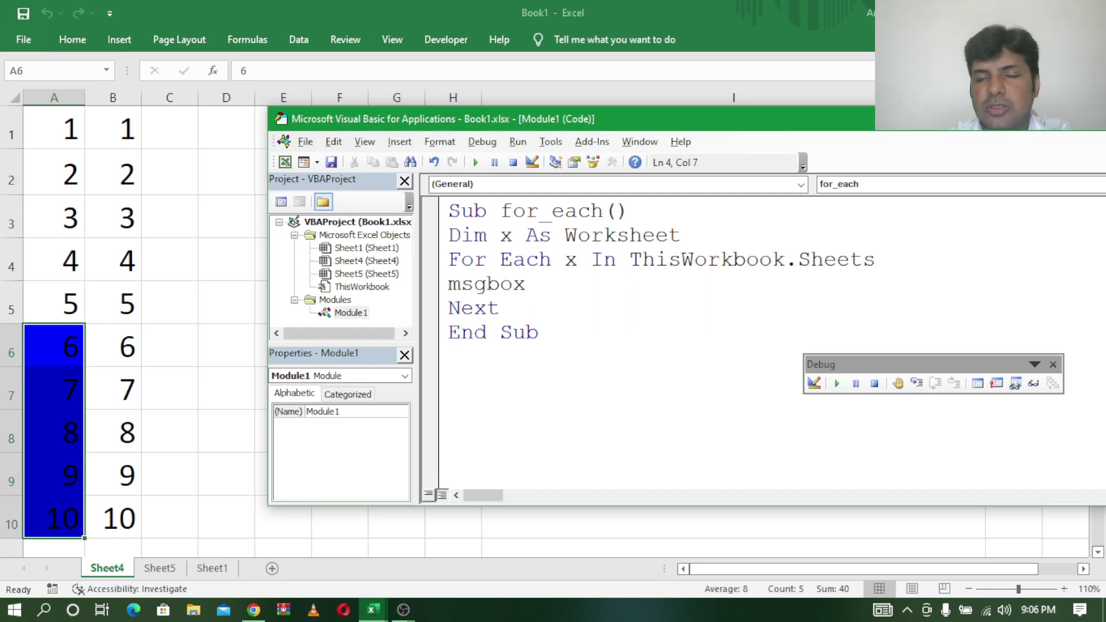
{"action": "type", "text": "("}
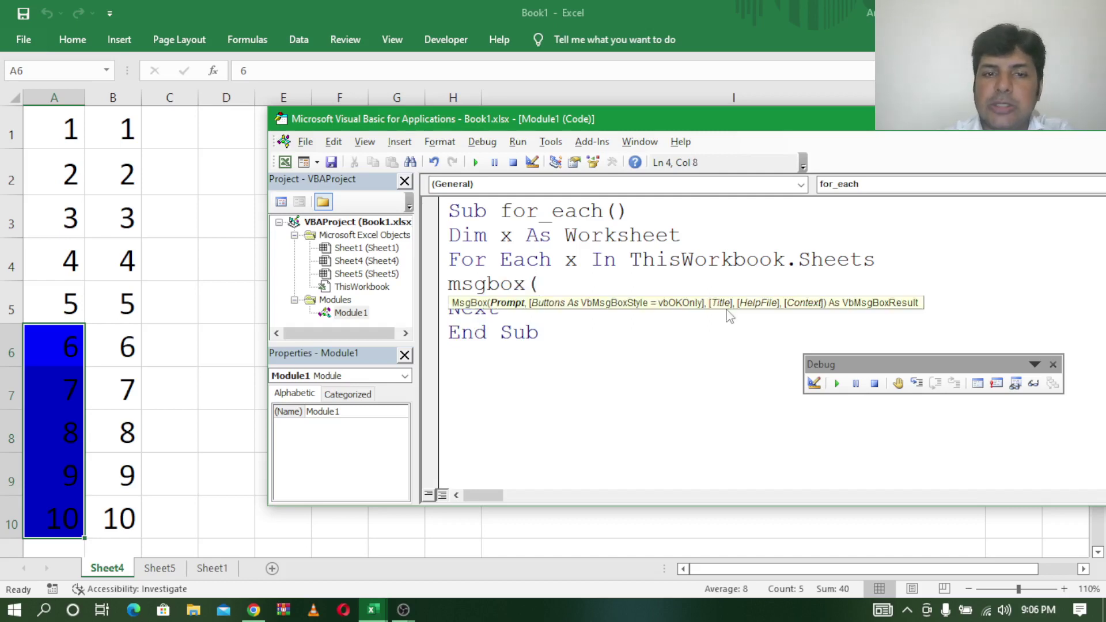
{"action": "key", "text": "BackSpace"}
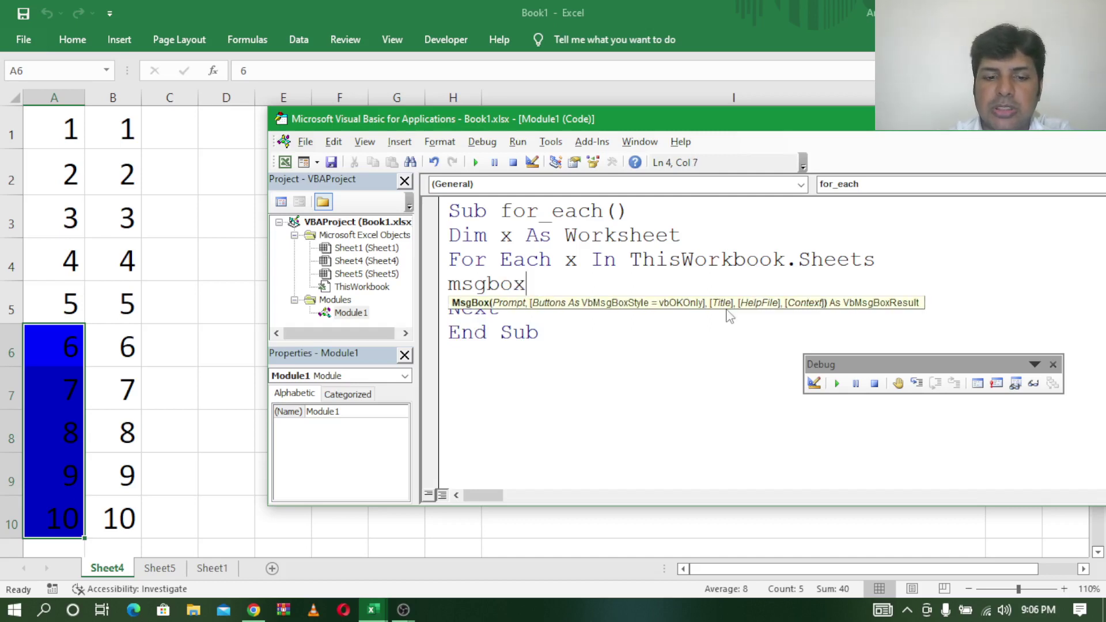
{"action": "type", "text": " x"}
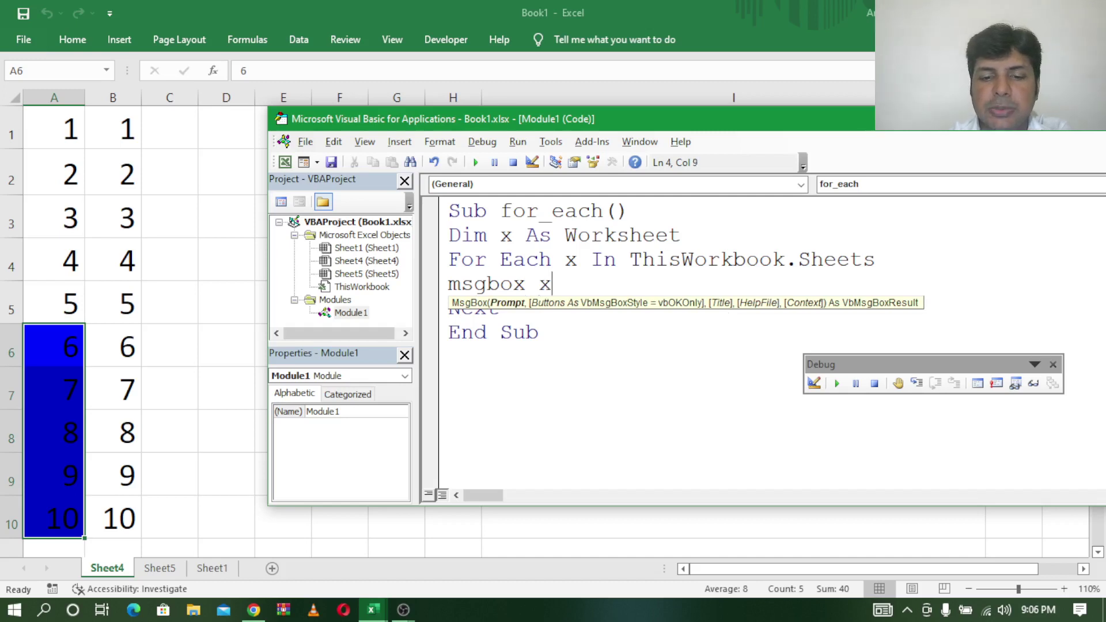
{"action": "type", "text": ".nm"}
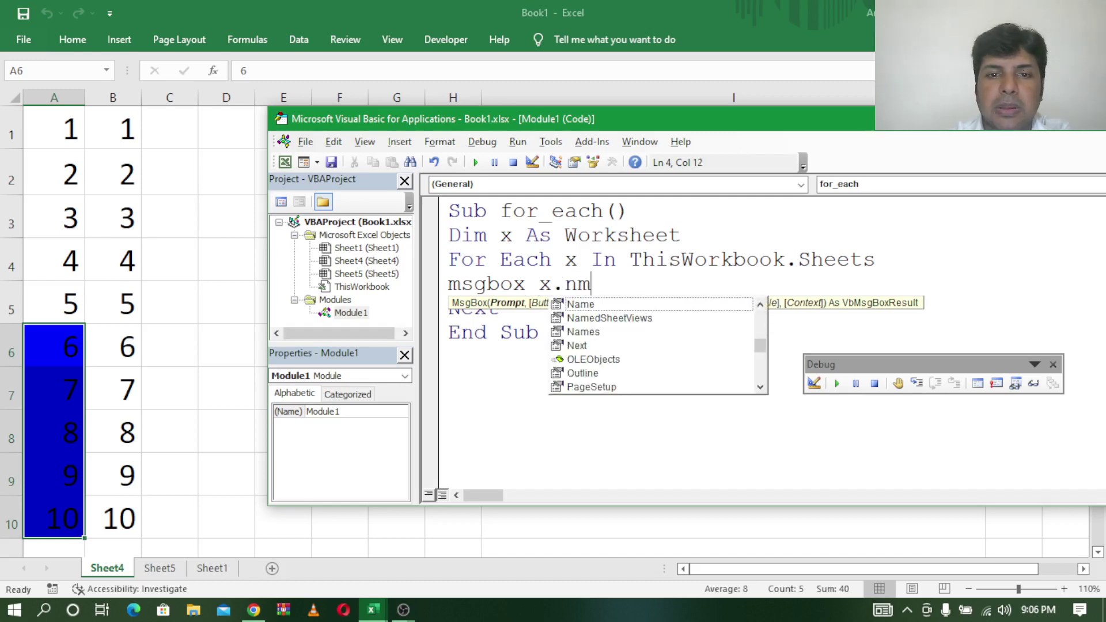
{"action": "key", "text": "Tab"}
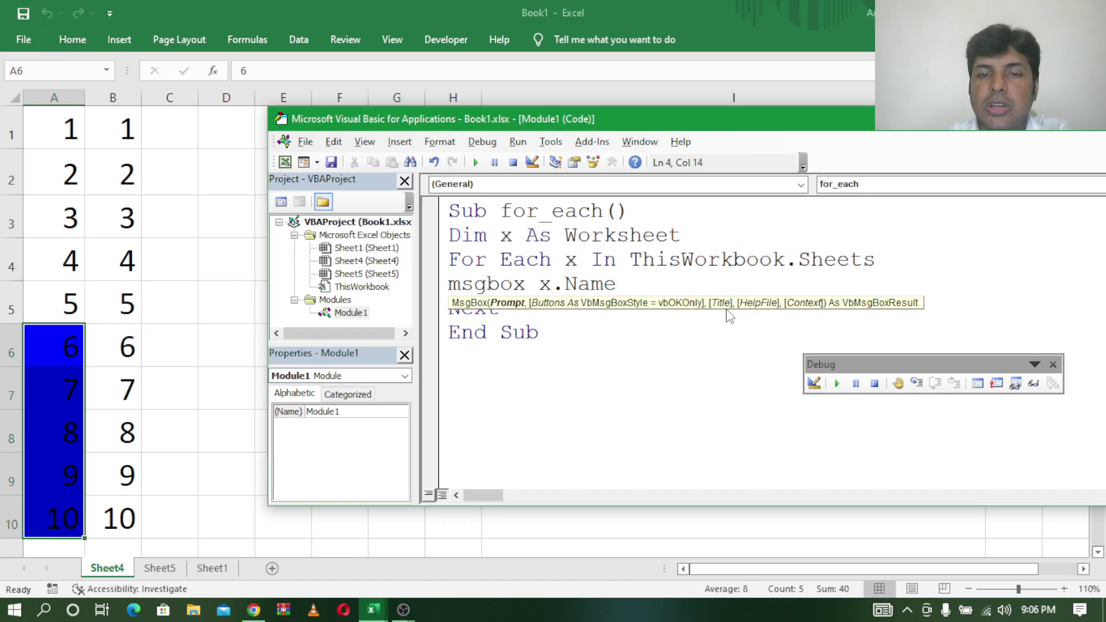
{"action": "key", "text": "Return"}
{"action": "key", "text": "Delete"}
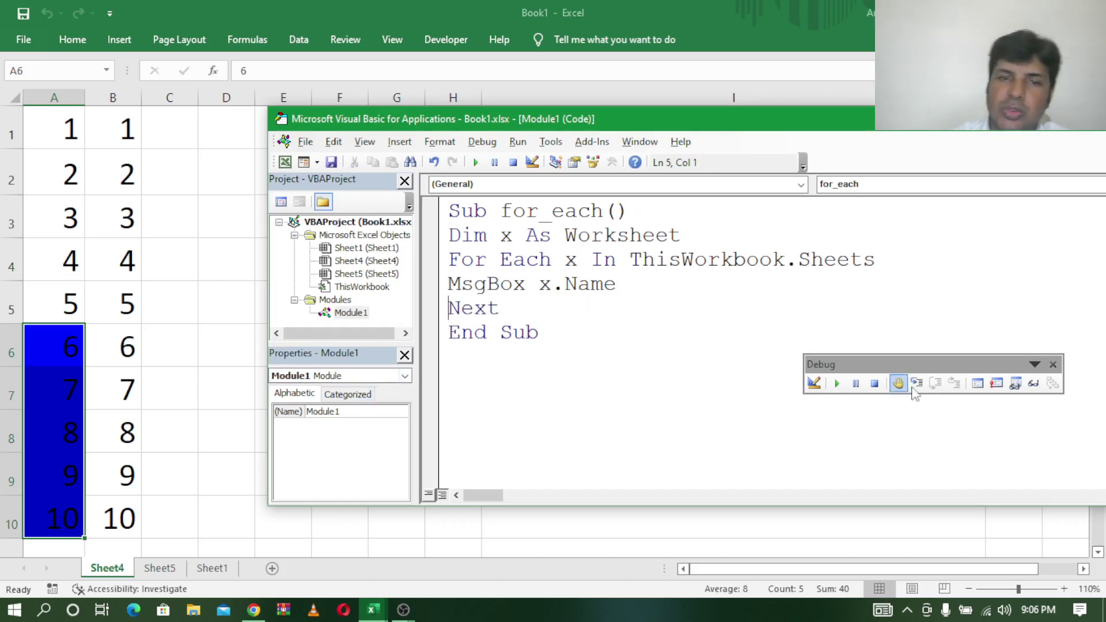
Run the macro and dismiss the Sheet4, Sheet5 and Sheet1 name messages.
{"action": "left_click", "coordinate": [838, 384]}
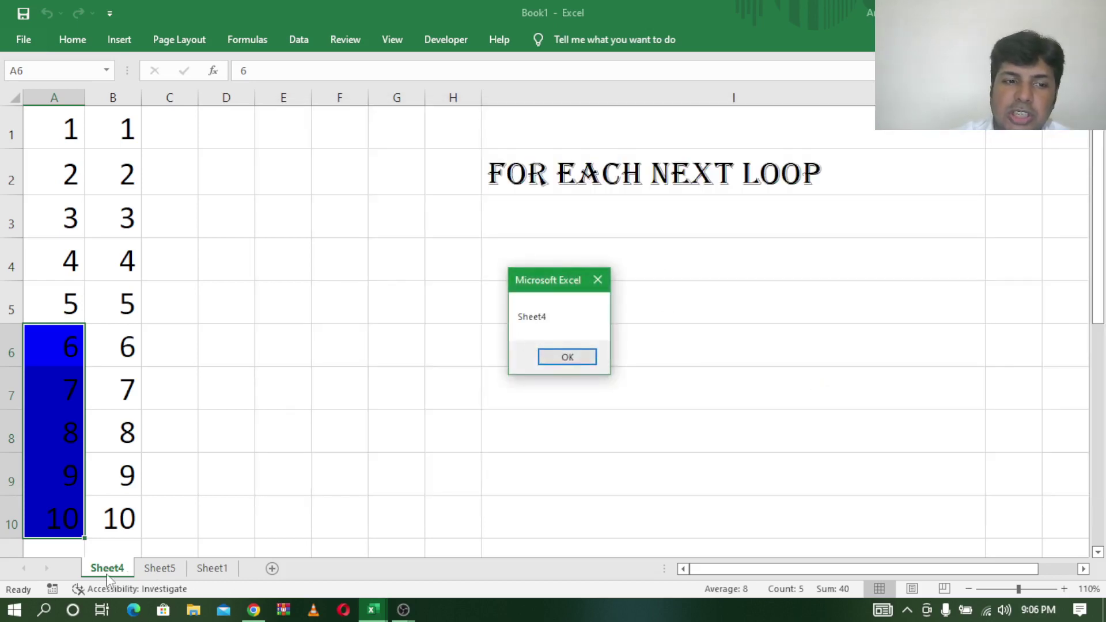
{"action": "left_click", "coordinate": [567, 357]}
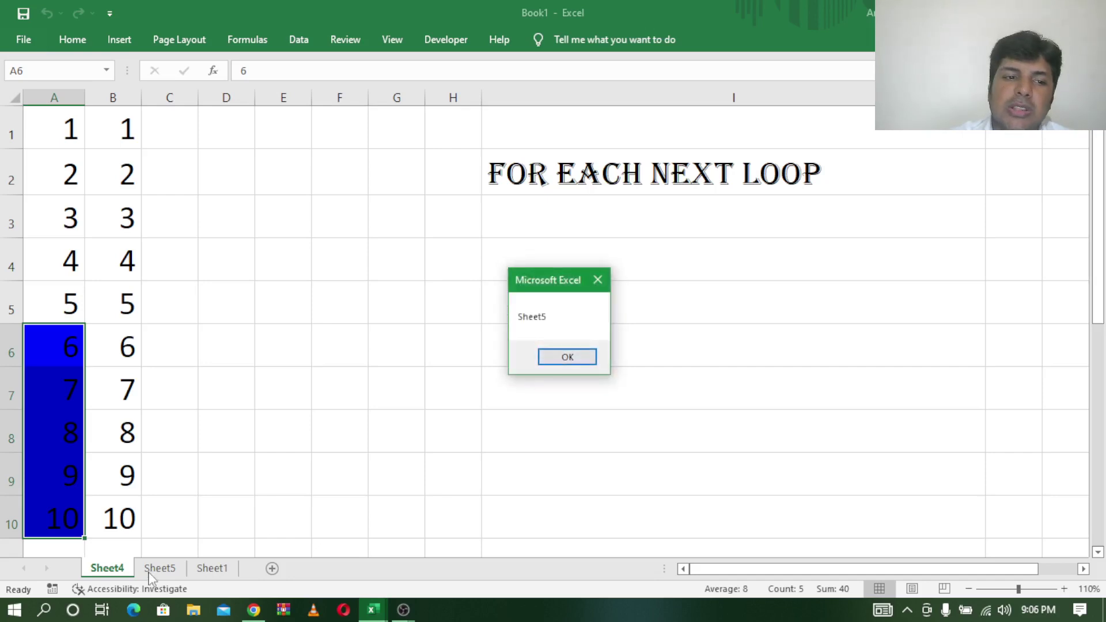
{"action": "left_click", "coordinate": [566, 356]}
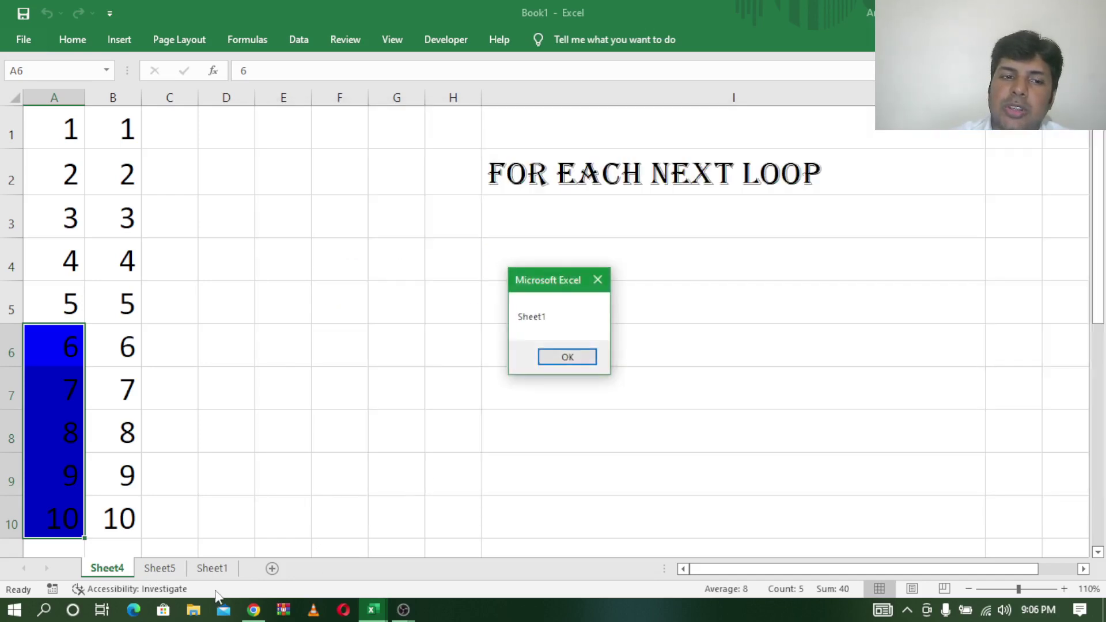
{"action": "left_click", "coordinate": [569, 358]}
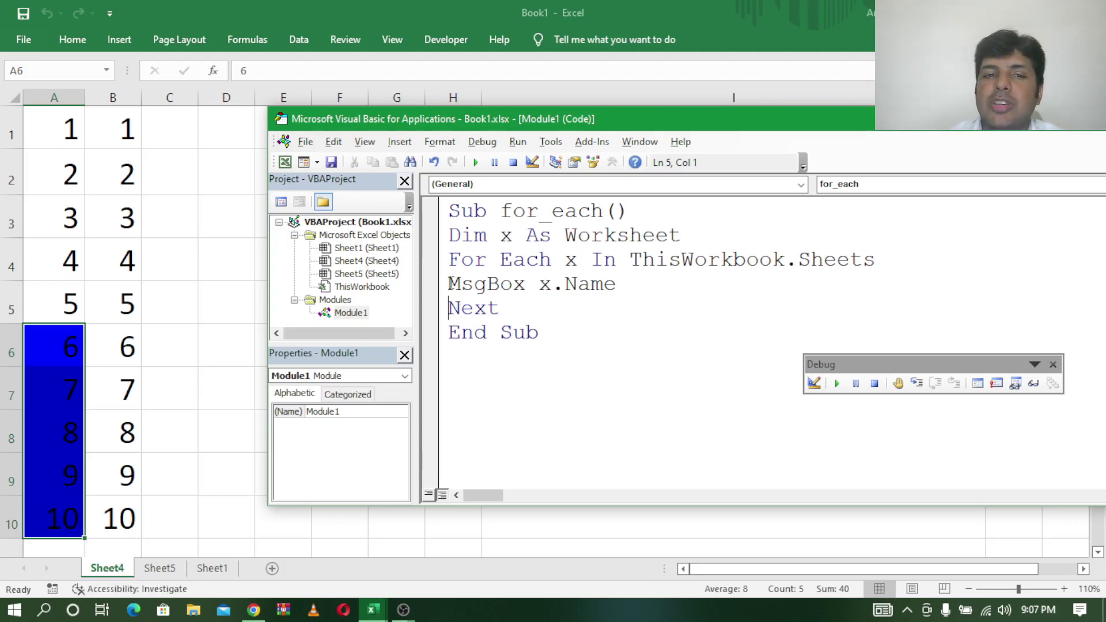
{"action": "left_click_drag", "start_coordinate": [449, 283], "coordinate": [622, 285]}
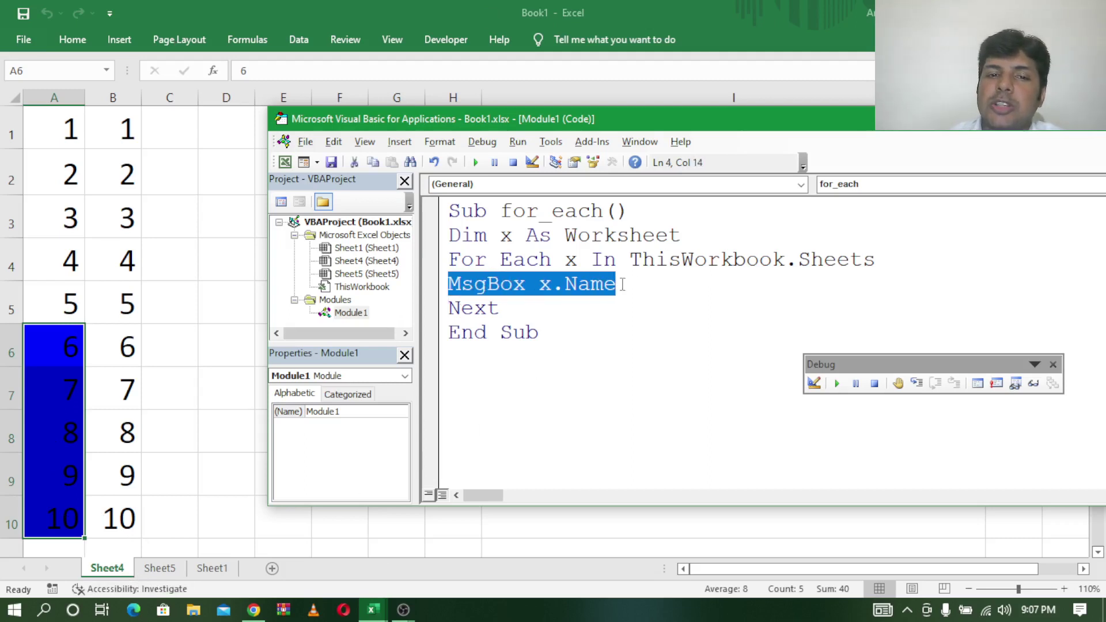
{"action": "left_click", "coordinate": [631, 386]}
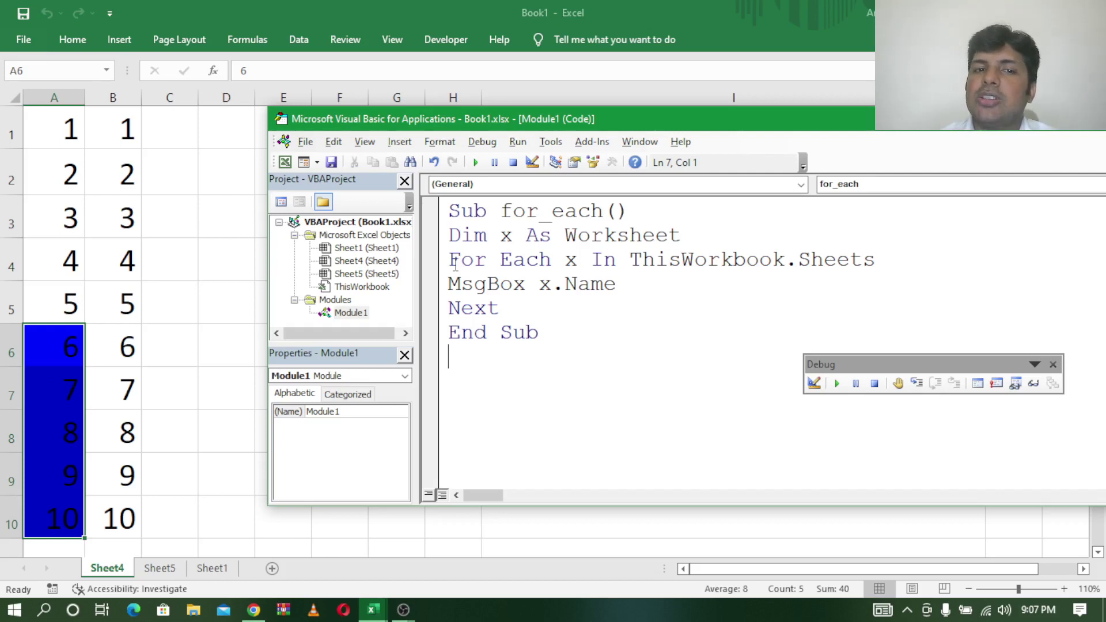
{"action": "left_click", "coordinate": [436, 259]}
{"action": "left_click", "coordinate": [568, 325]}
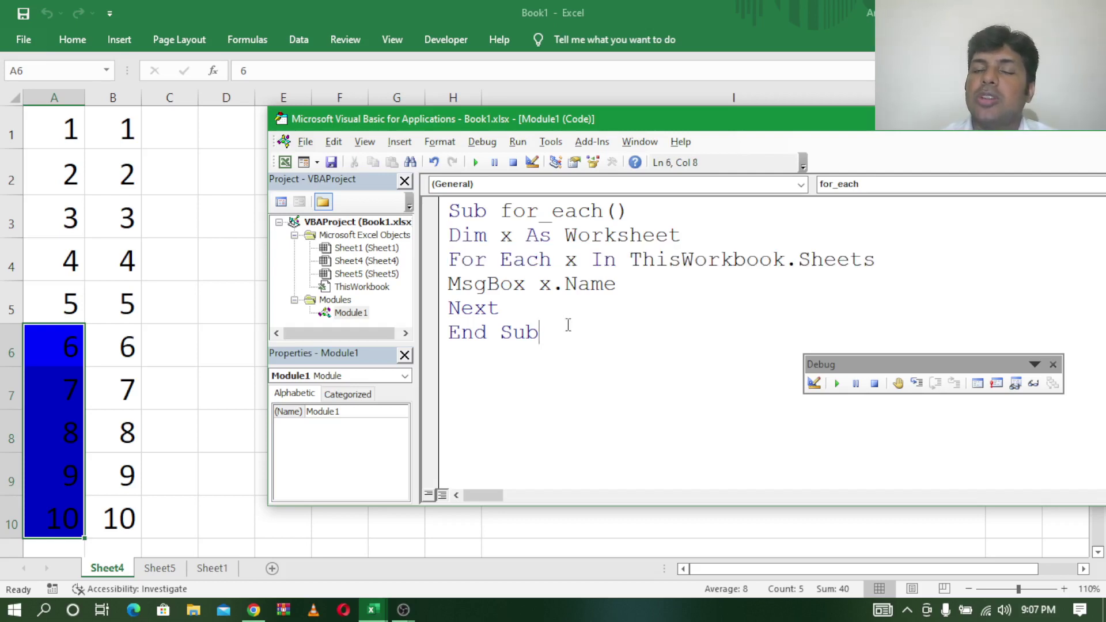